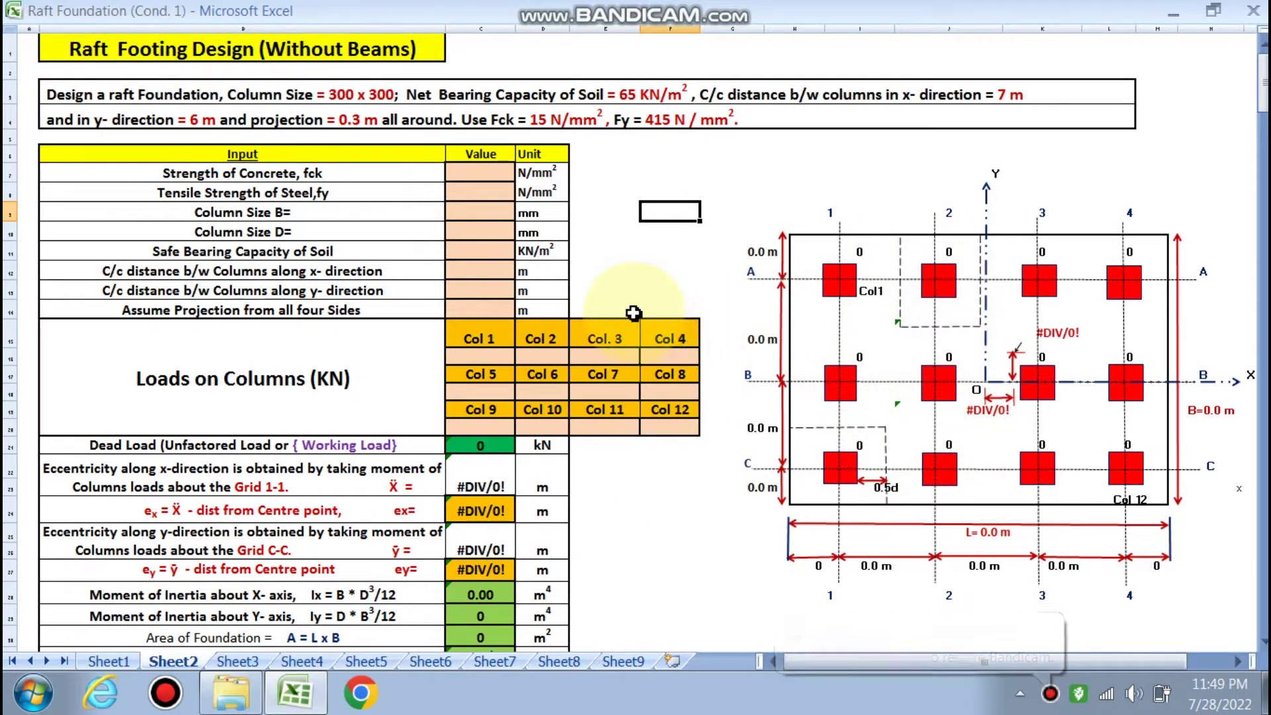
# Look through the raft footing sheet's inputs, column loads, eccentricity, soil pressure and X- and Y-direction bending moment sections
pyautogui.scroll(-1, 246, 248)
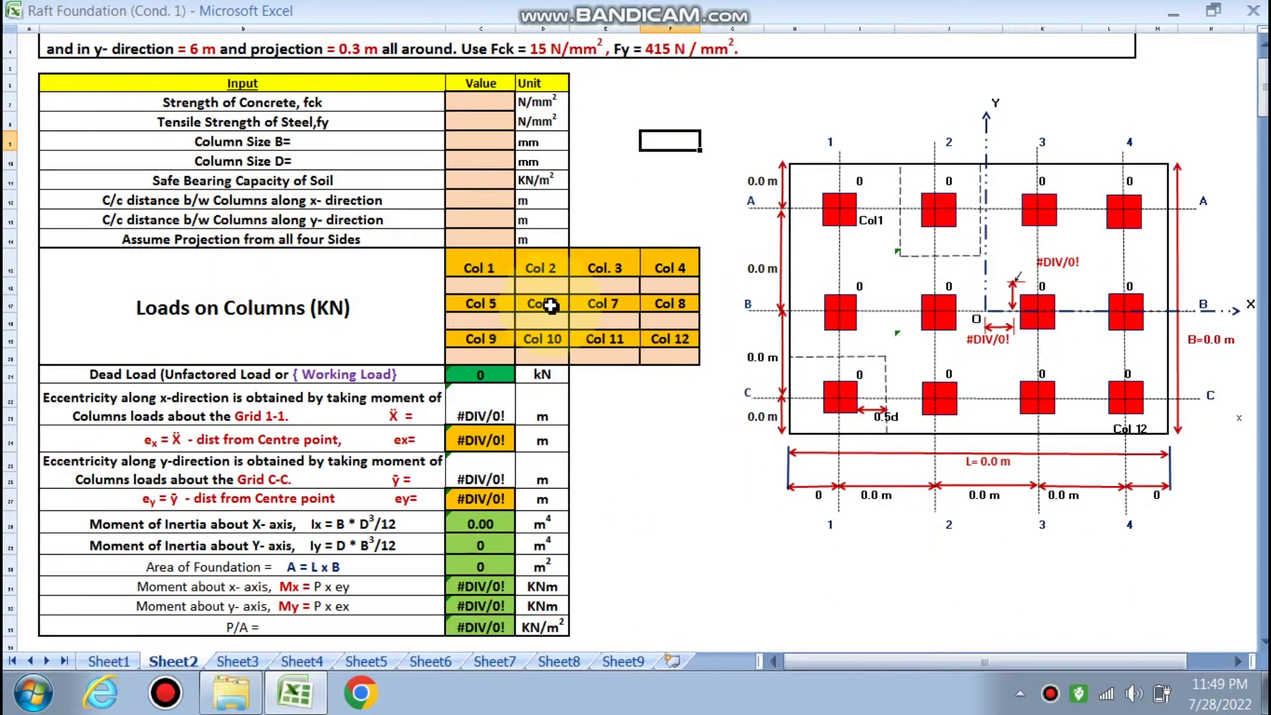
pyautogui.scroll(-3, 415, 301)
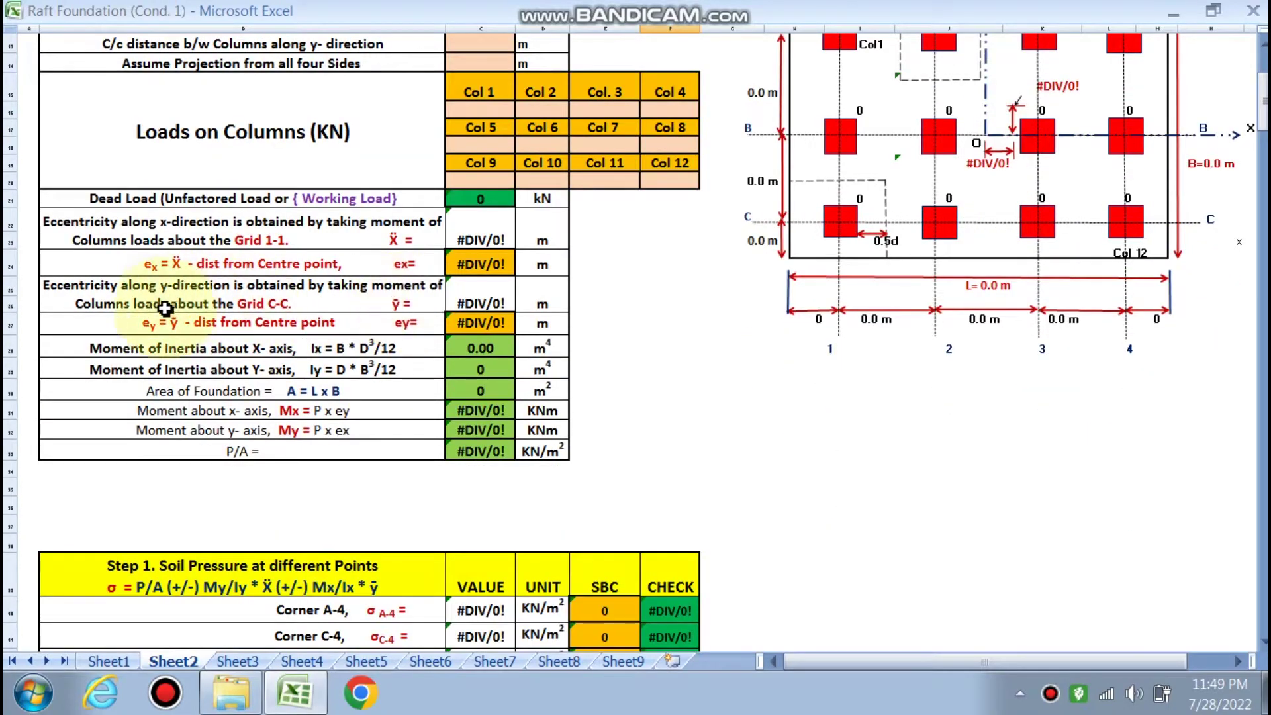
pyautogui.scroll(1, 880, 284)
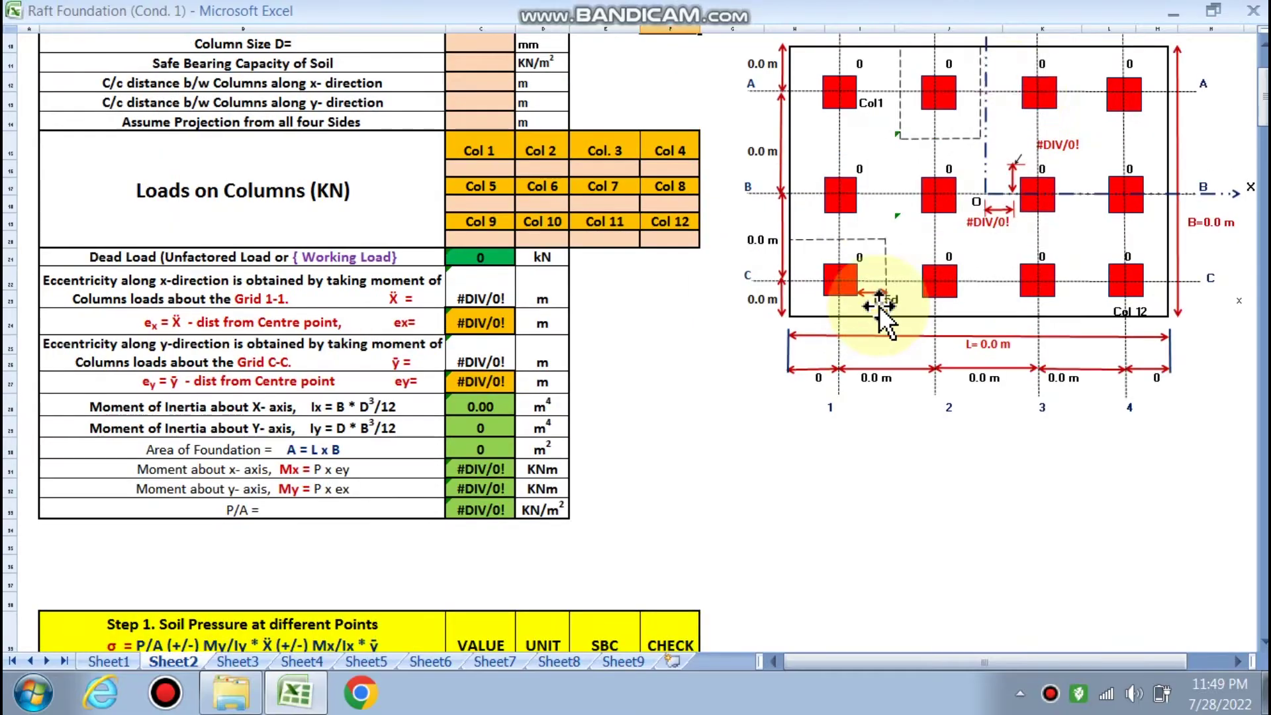
pyautogui.scroll(-4, 690, 314)
pyautogui.scroll(-2, 689, 317)
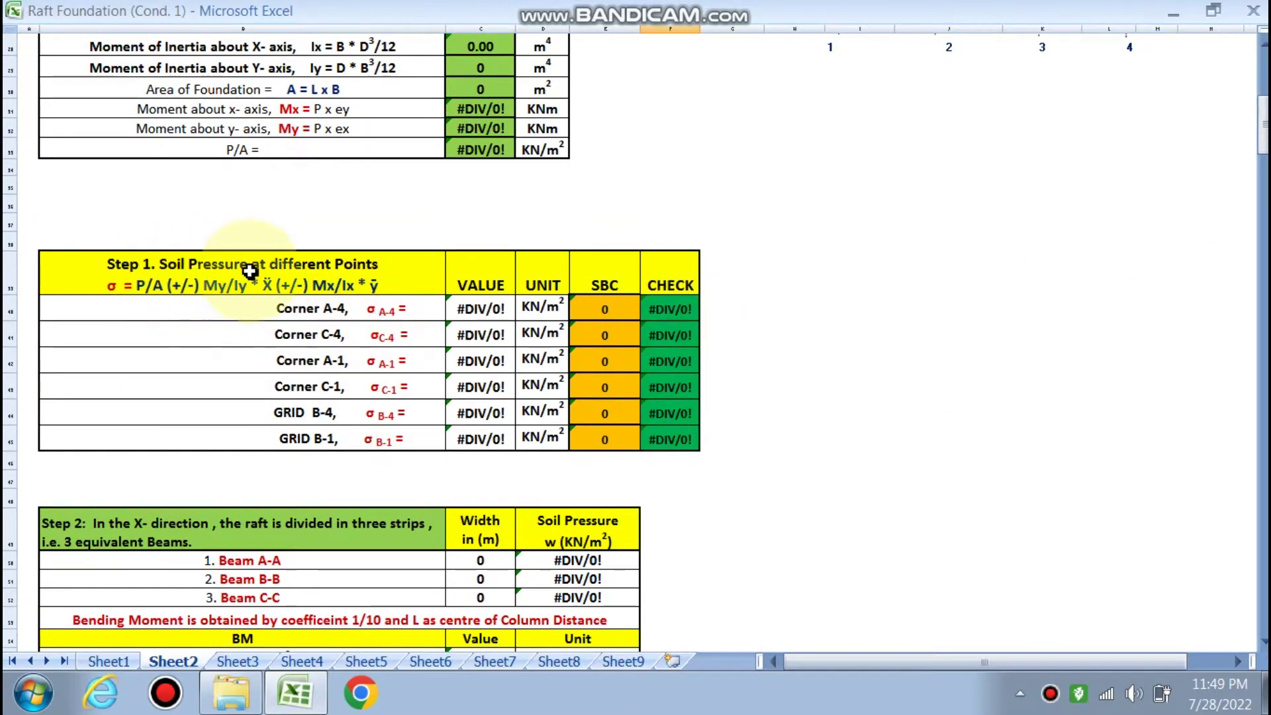
pyautogui.scroll(-2, 595, 331)
pyautogui.scroll(-3, 593, 272)
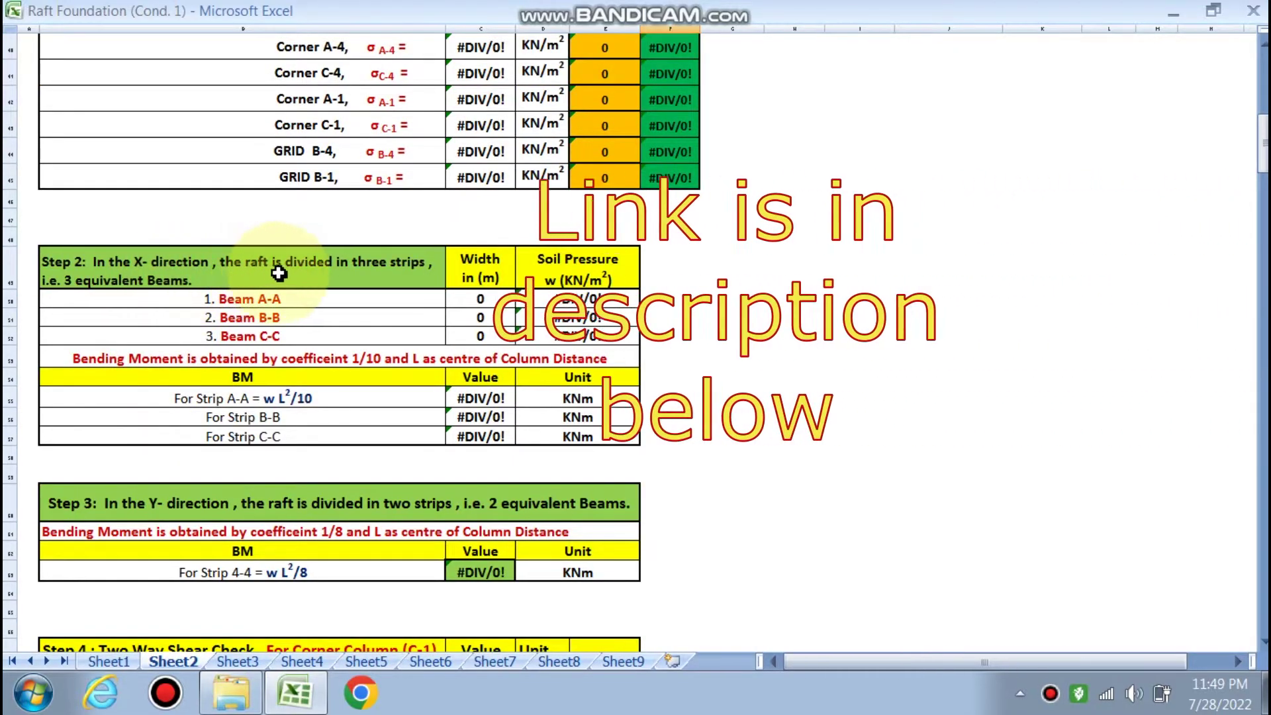
pyautogui.scroll(-5, 277, 338)
pyautogui.scroll(-2, 274, 345)
pyautogui.scroll(4, 249, 358)
pyautogui.scroll(-2, 467, 251)
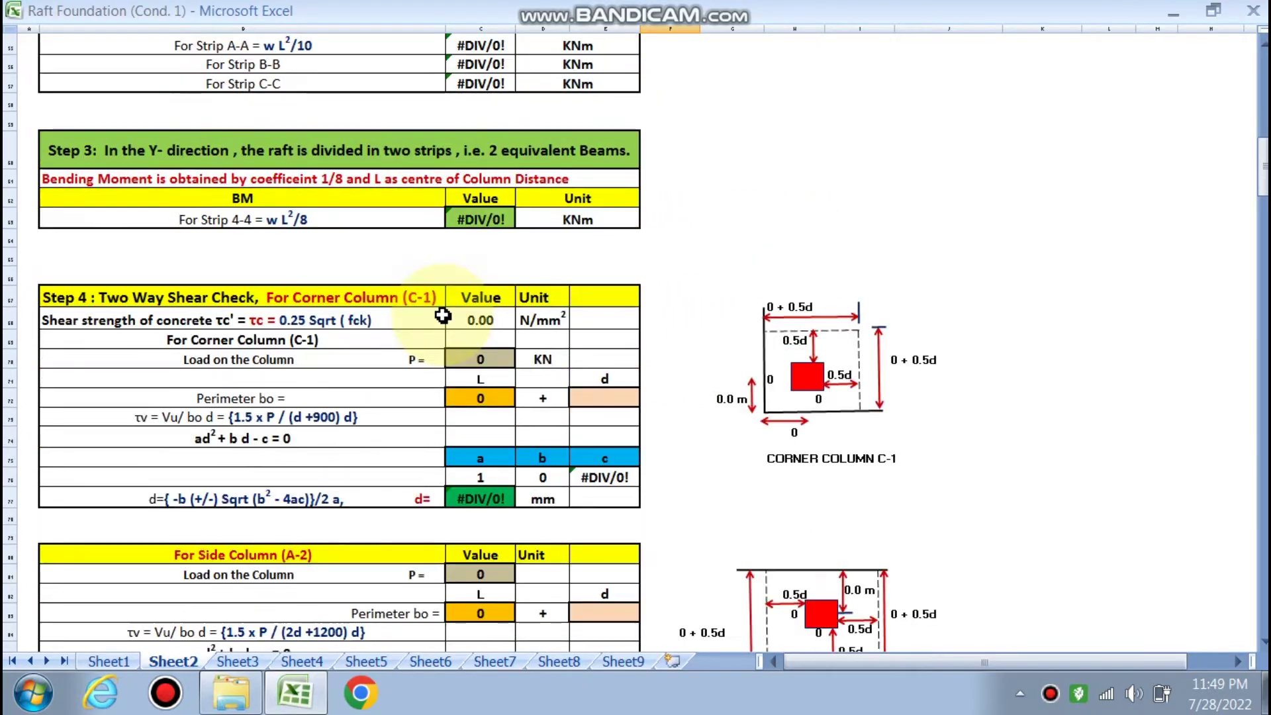
# Examine the two-way shear checks, raft depth and steel reinforcement sections, and return to the design problem and input table
pyautogui.scroll(-1, 183, 321)
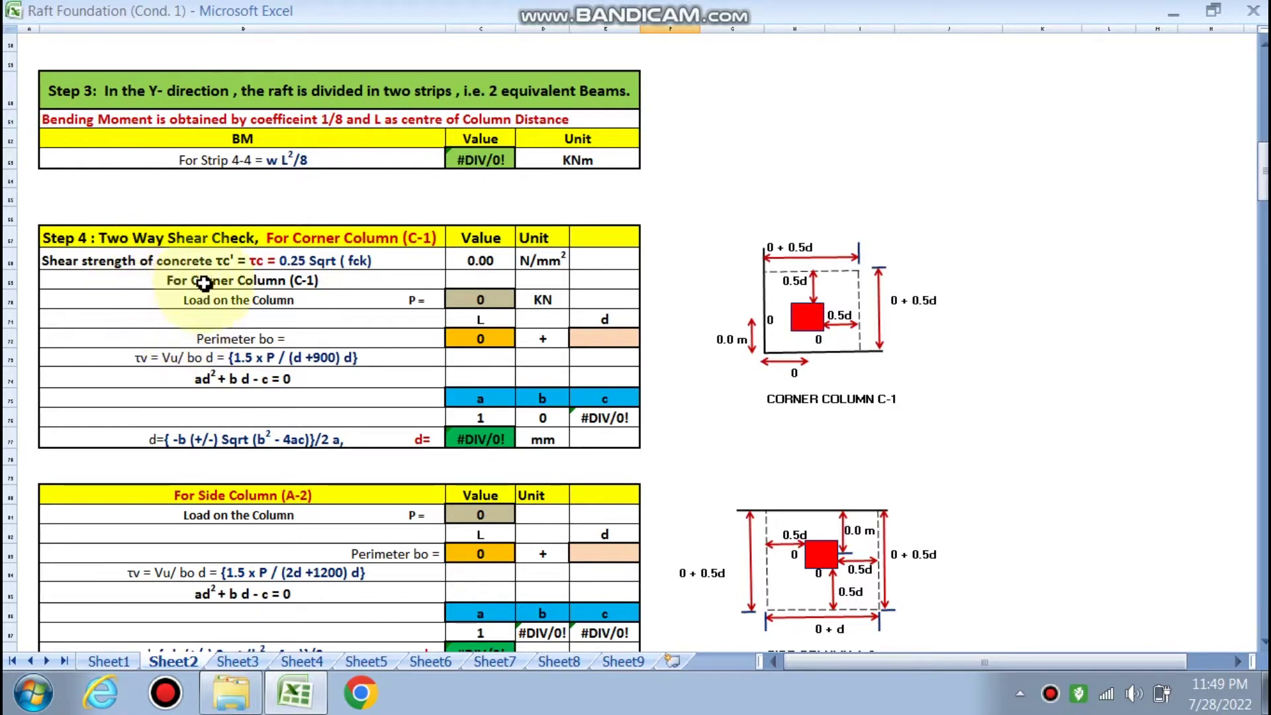
pyautogui.scroll(-1, 168, 244)
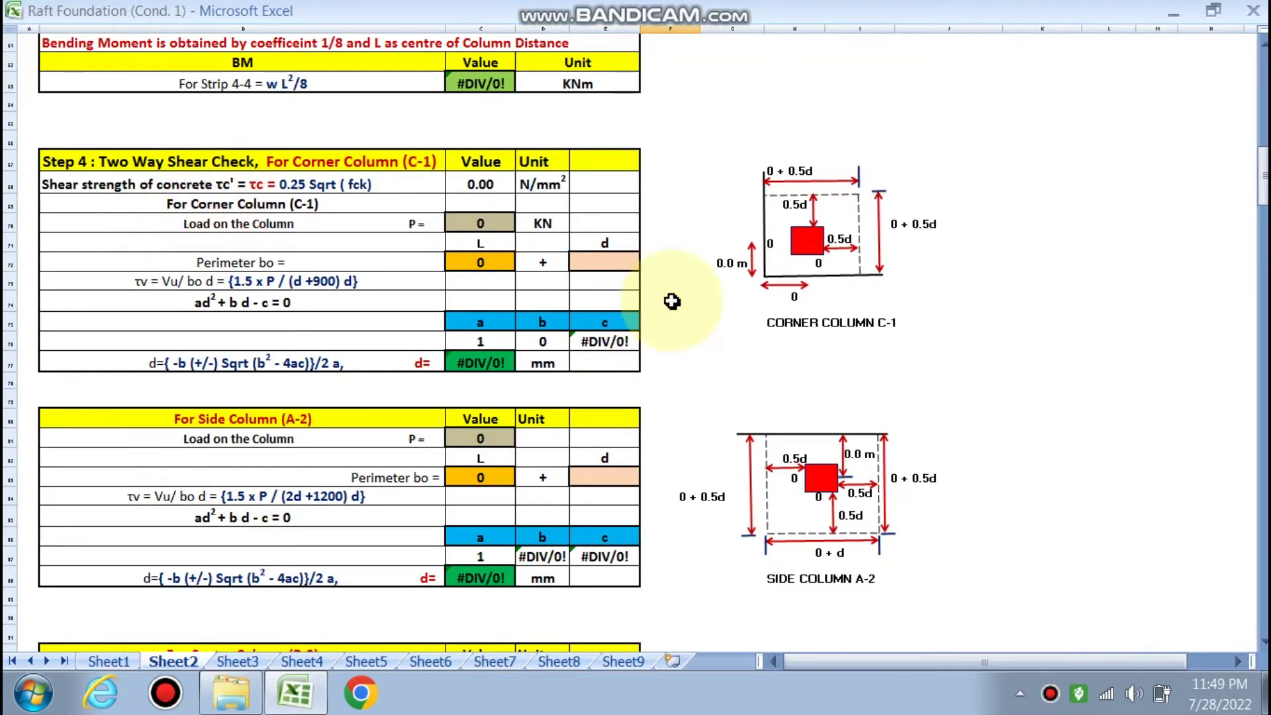
pyautogui.scroll(-2, 854, 268)
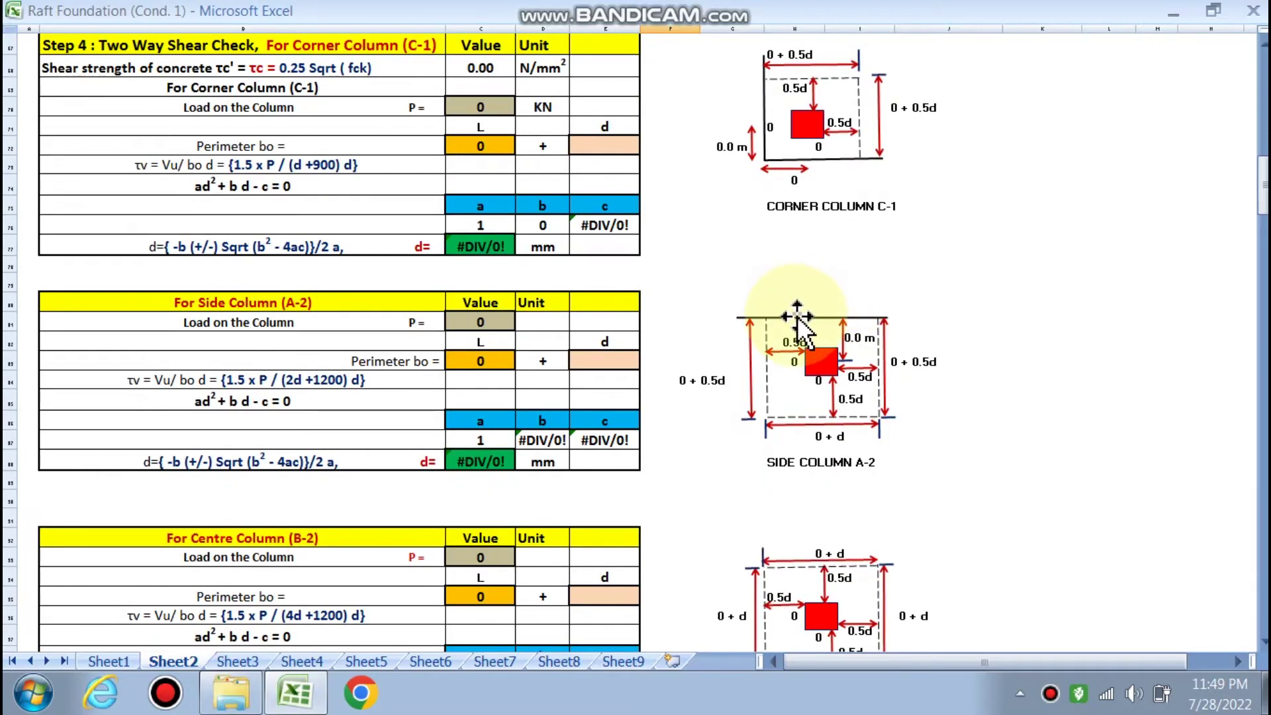
pyautogui.scroll(-1, 797, 320)
pyautogui.scroll(-2, 797, 321)
pyautogui.scroll(-2, 467, 331)
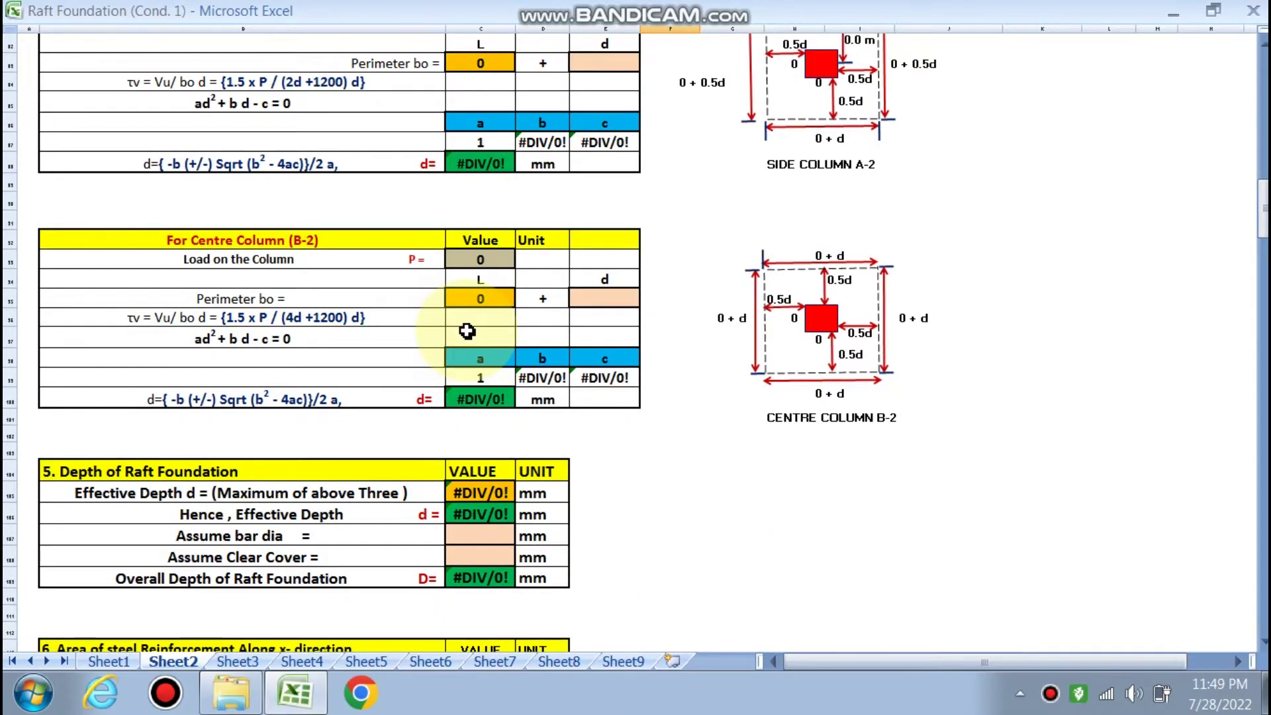
pyautogui.scroll(-2, 467, 331)
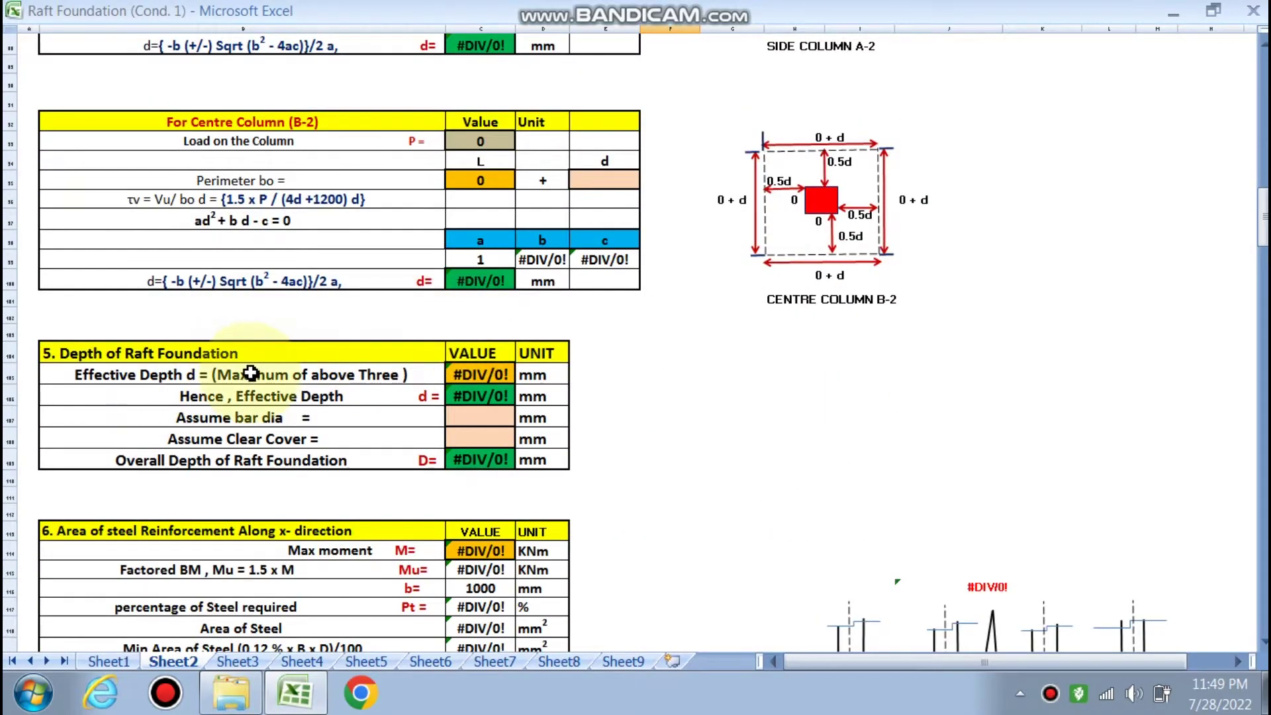
pyautogui.scroll(-4, 254, 369)
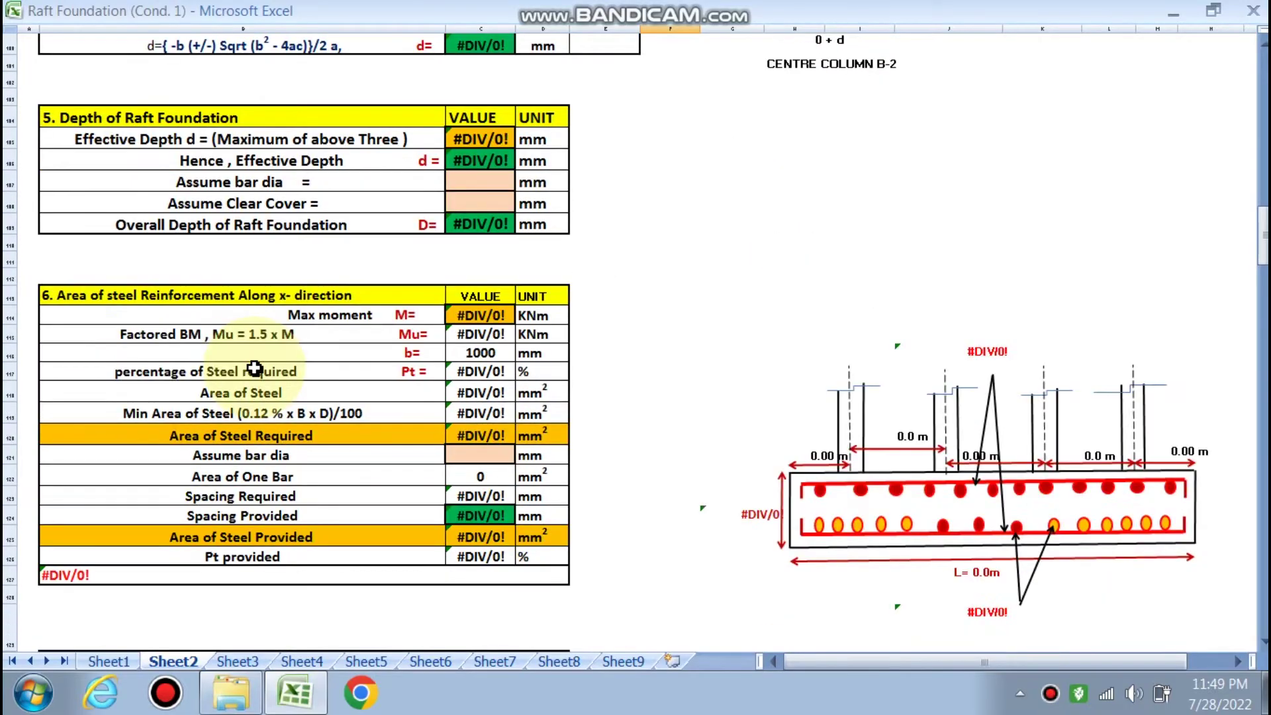
pyautogui.scroll(-1, 191, 299)
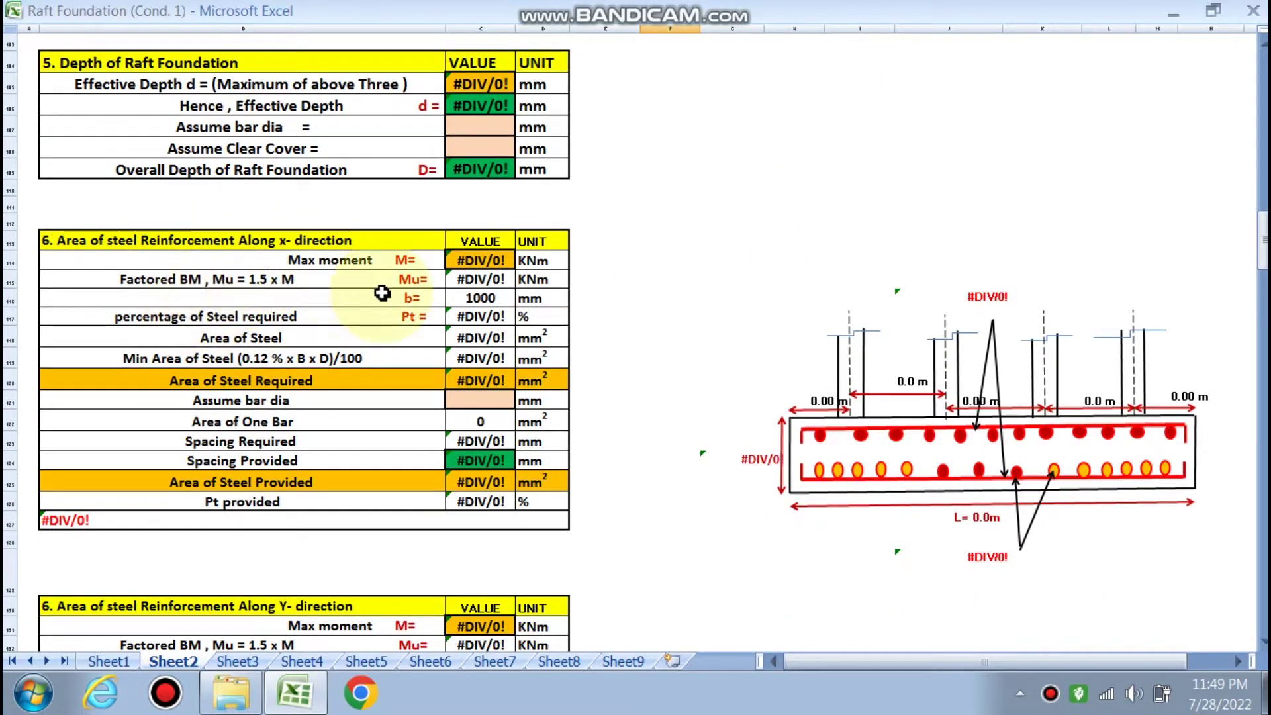
pyautogui.scroll(-3, 402, 412)
pyautogui.scroll(-2, 435, 468)
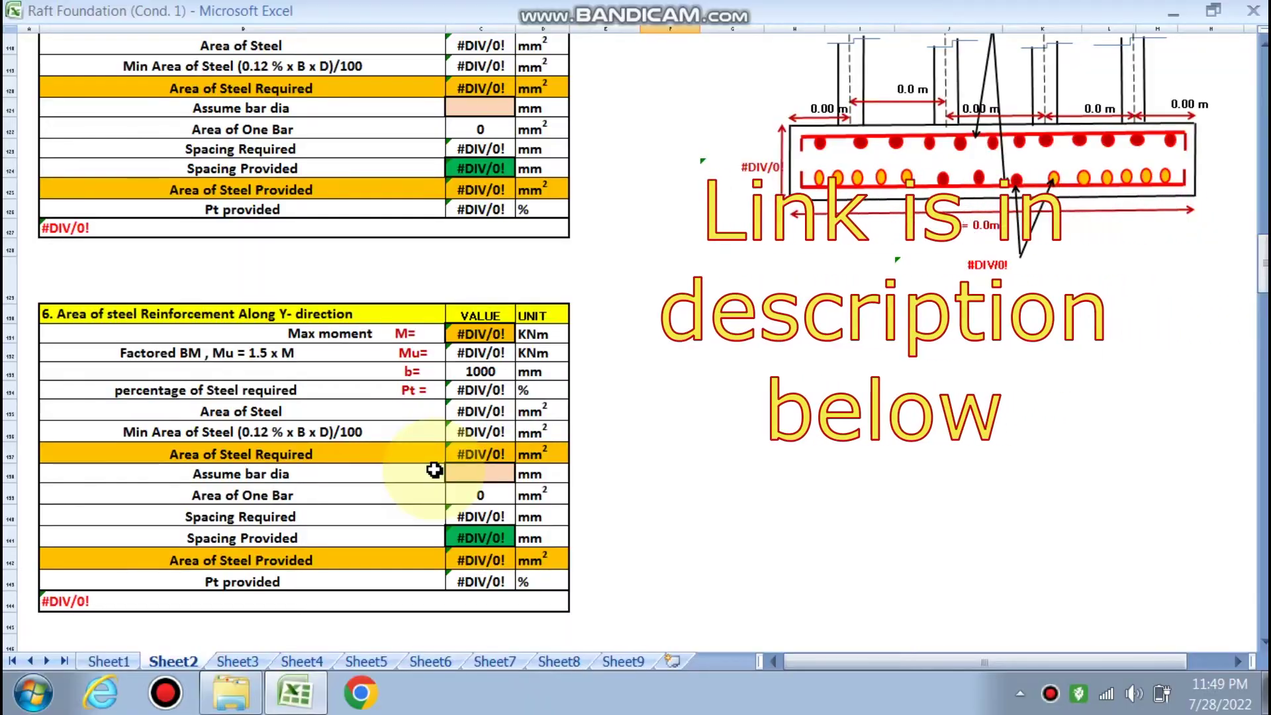
pyautogui.scroll(4, 434, 469)
pyautogui.scroll(18, 435, 470)
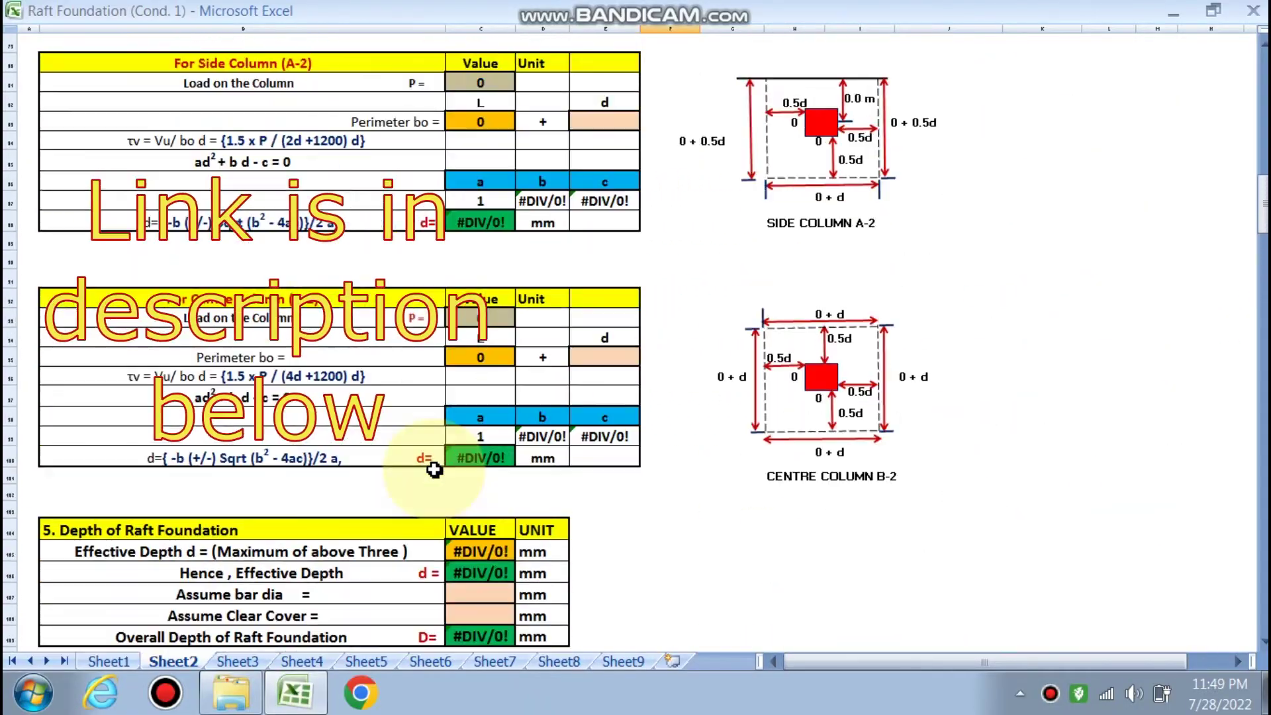
pyautogui.scroll(16, 434, 469)
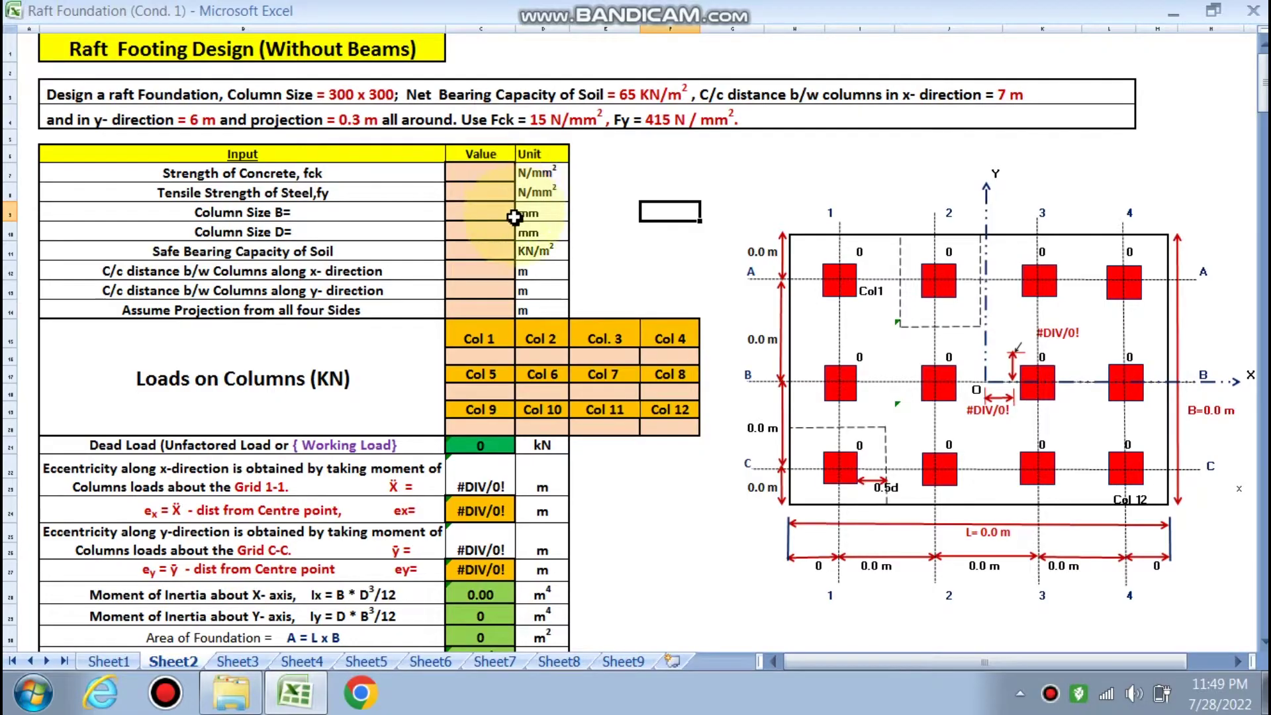
pyautogui.scroll(-1, 481, 423)
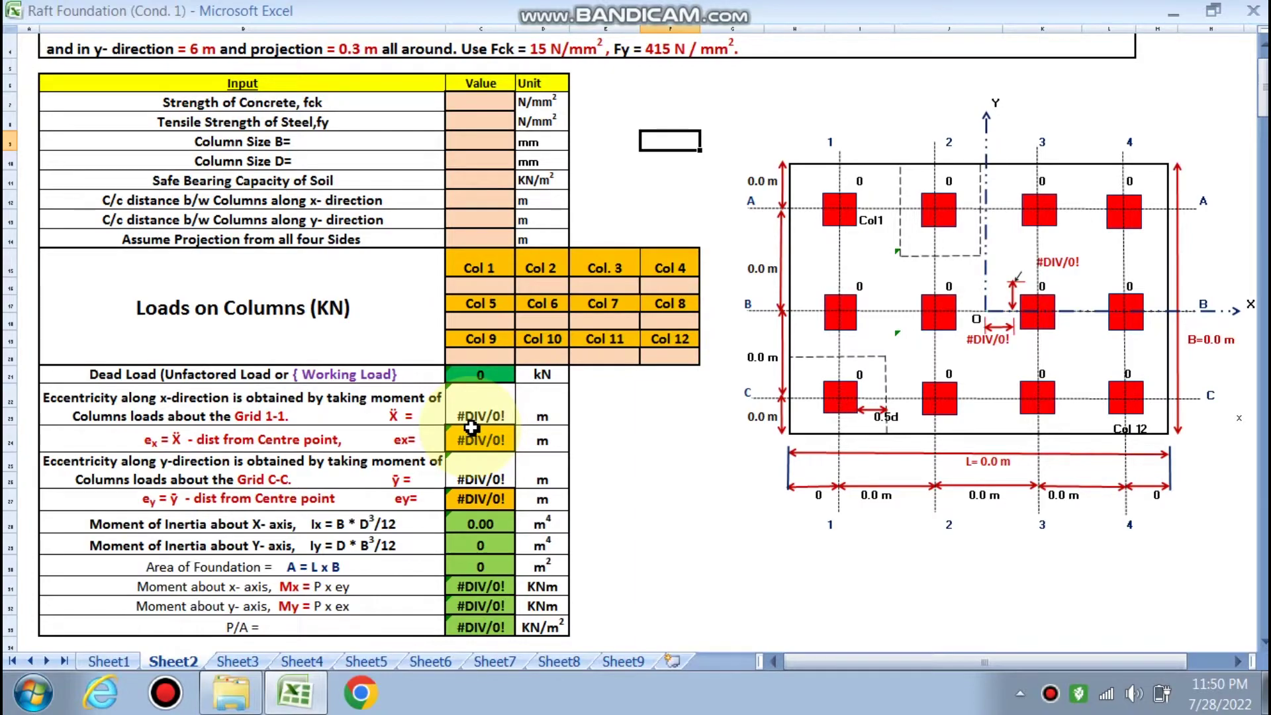
pyautogui.scroll(1, 471, 427)
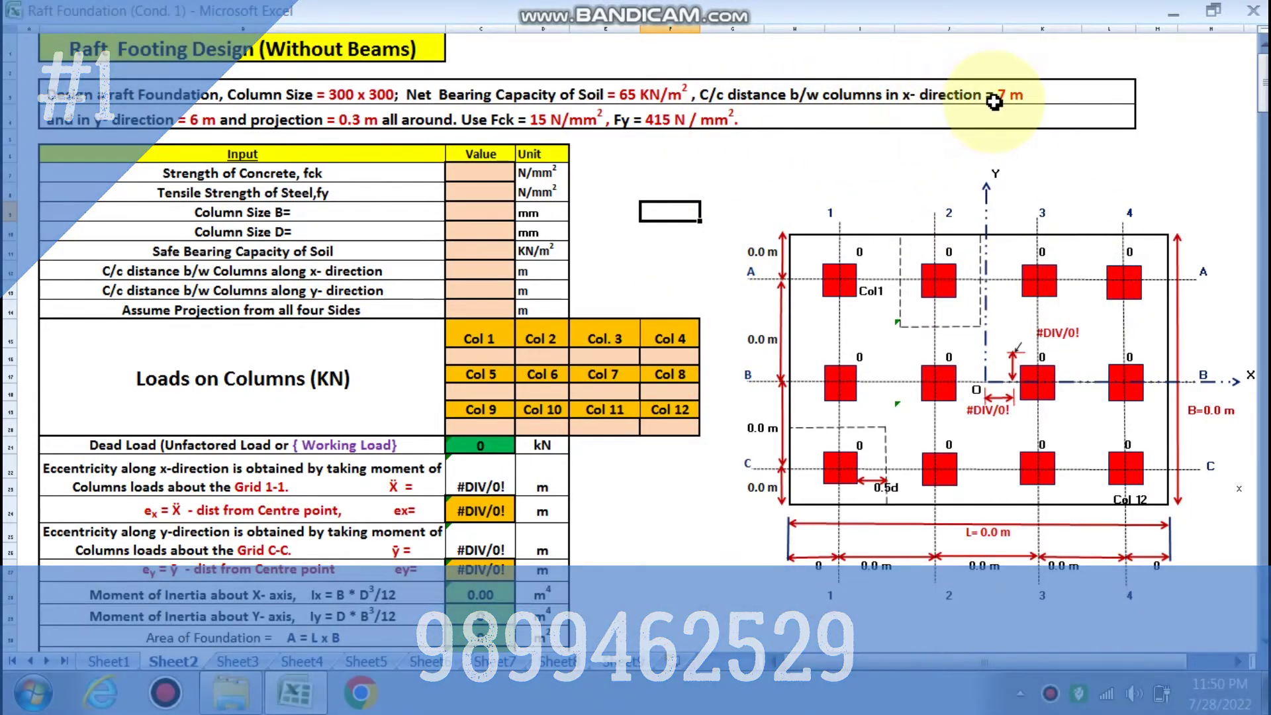
# Set the concrete strength fck to 15 N/mm² and the steel tensile strength fy to 415 N/mm² in the input table
pyautogui.click(670, 289)
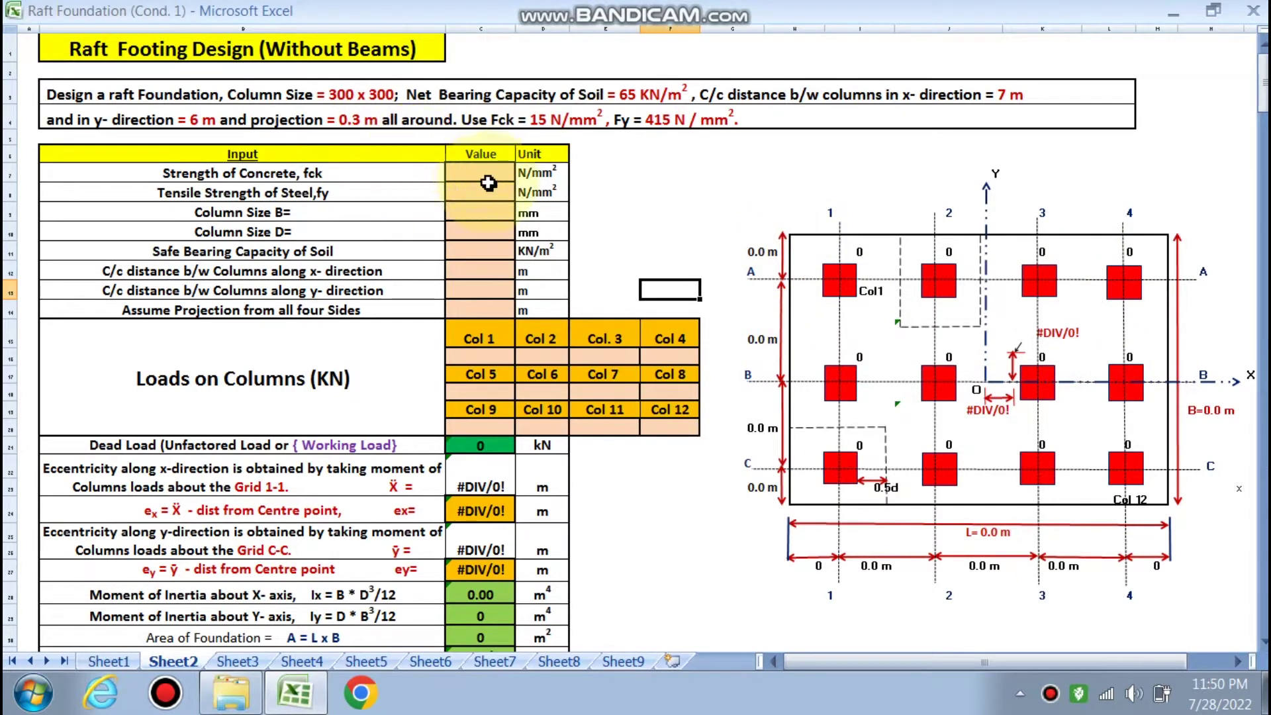
pyautogui.click(670, 191)
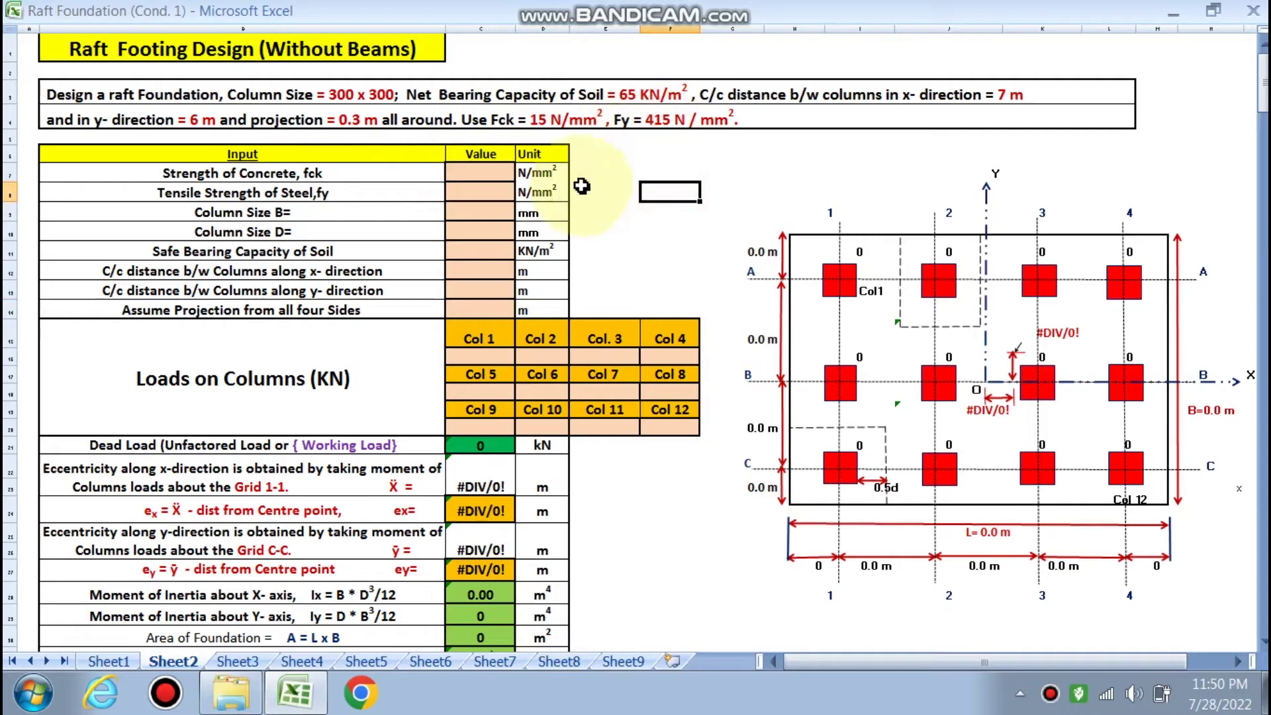
pyautogui.click(493, 174)
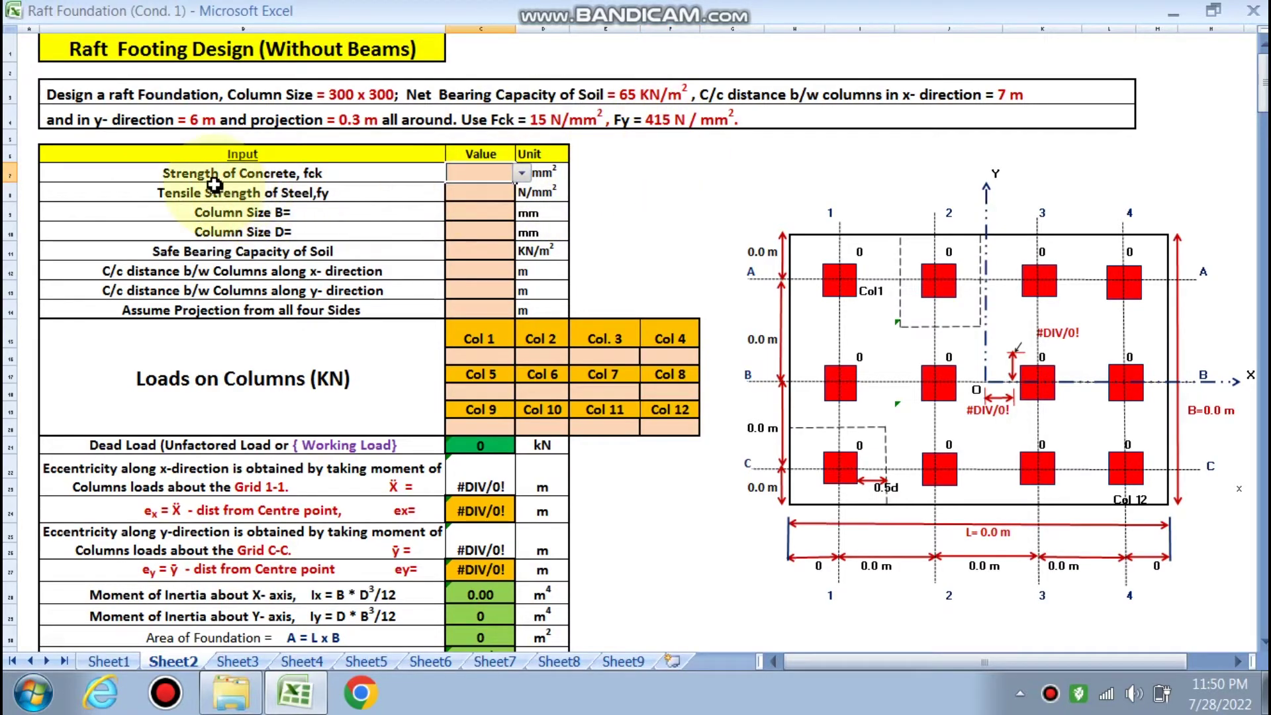
pyautogui.click(522, 173)
pyautogui.click(488, 199)
pyautogui.click(521, 197)
pyautogui.click(463, 205)
pyautogui.press('Return')
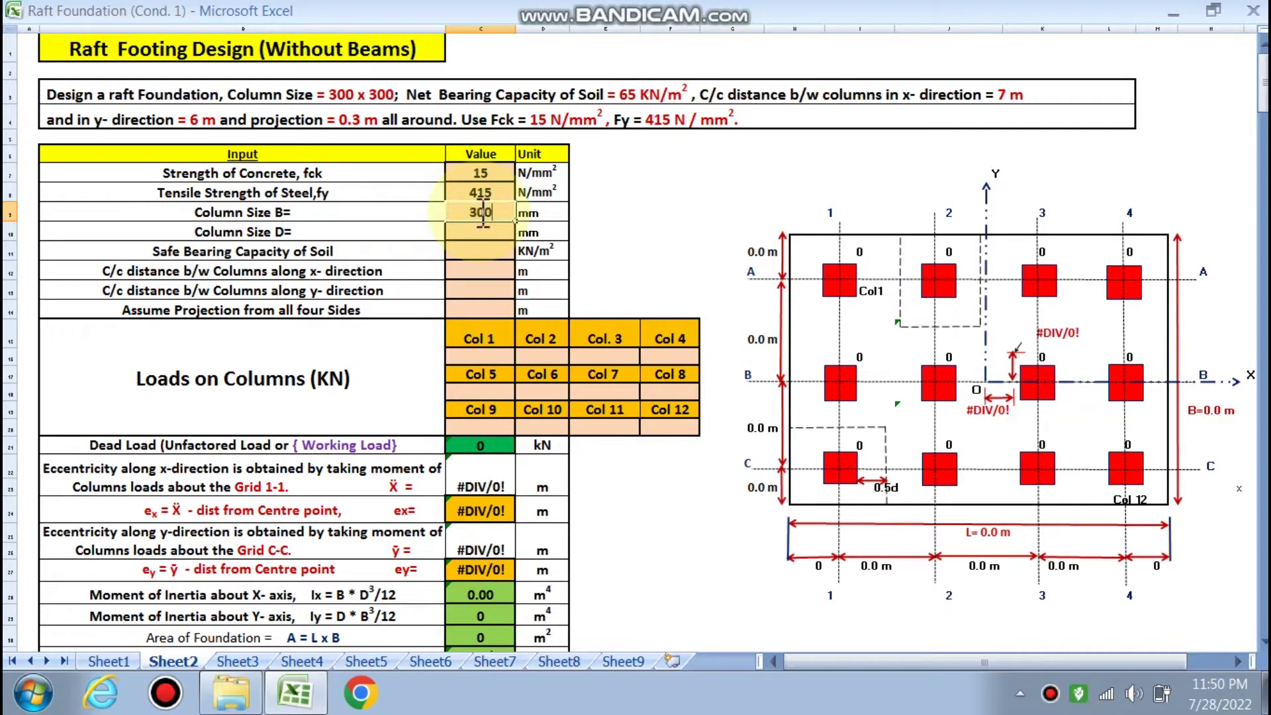
# Set column sizes B and D to 300 mm each and the safe bearing capacity of soil to 65 kN/m²
pyautogui.write('300')
pyautogui.press('Return')
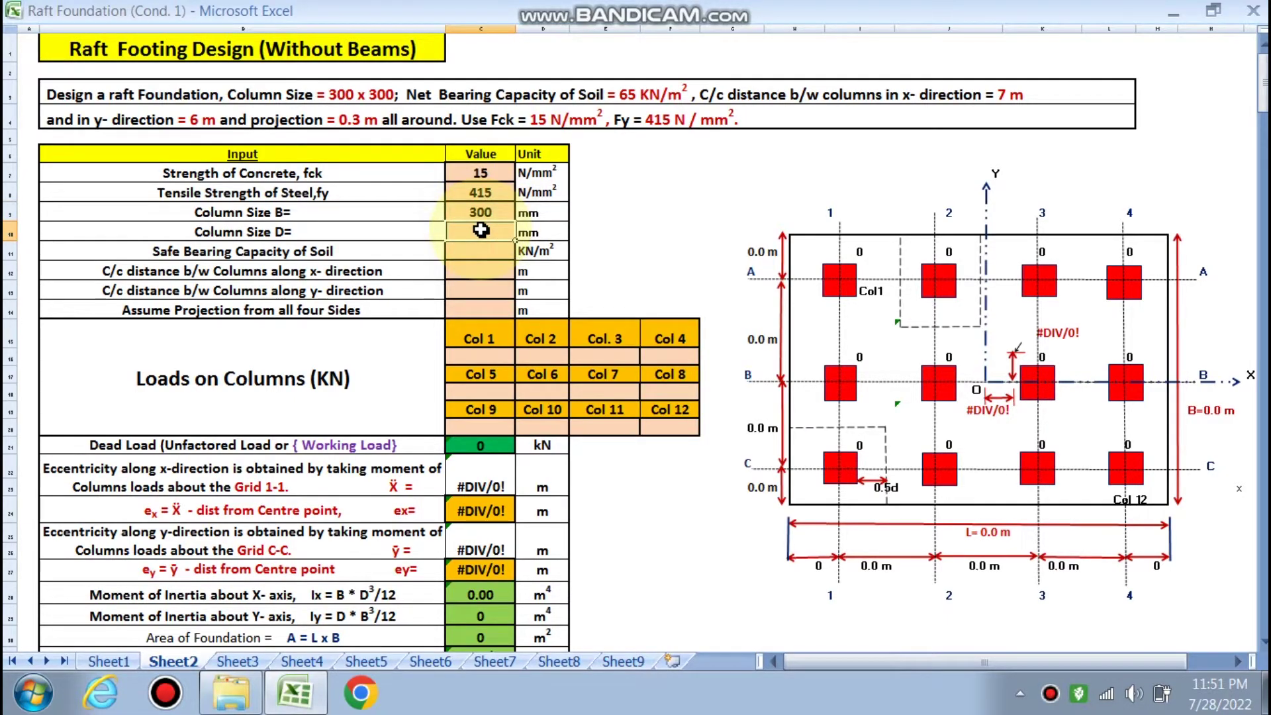
pyautogui.write('300')
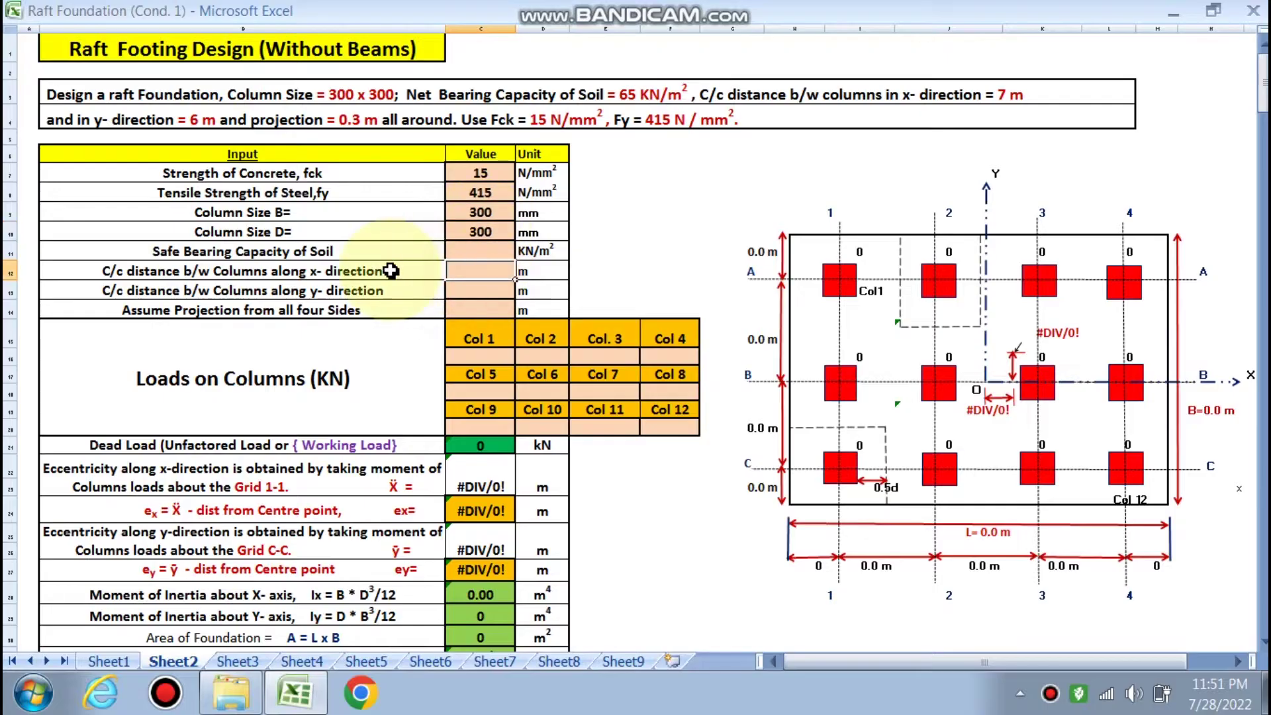
pyautogui.press('Return')
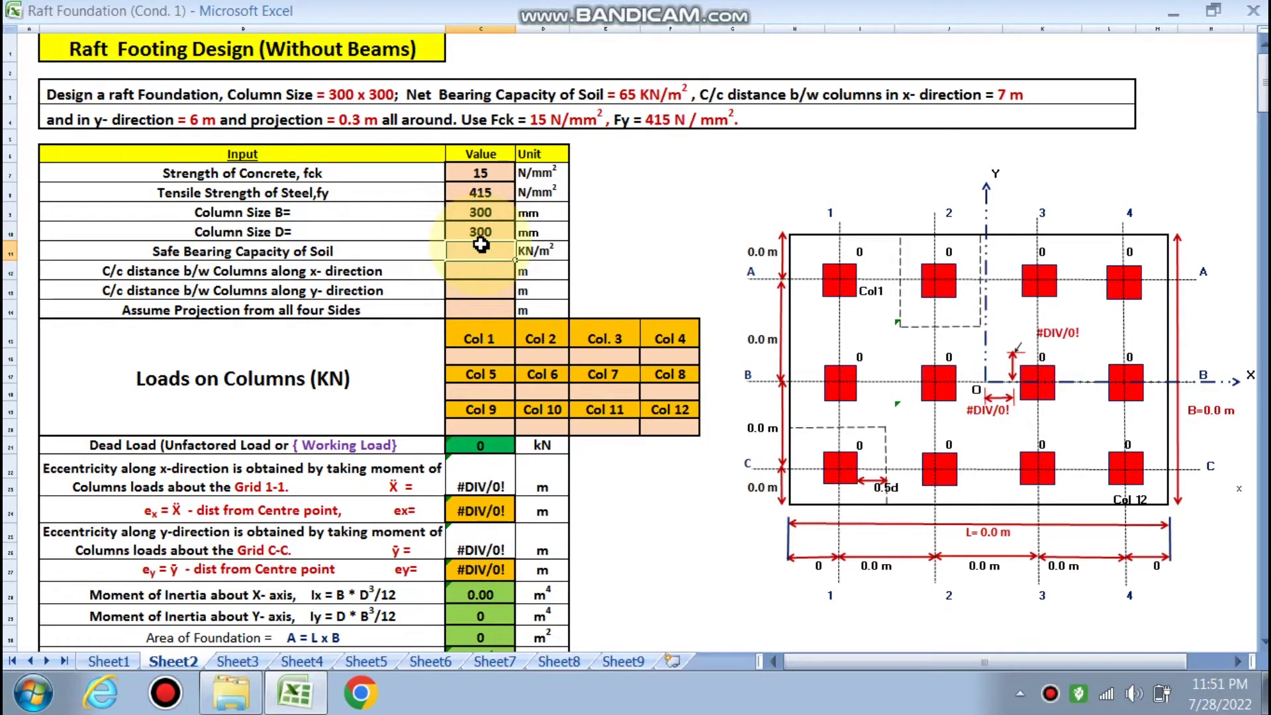
pyautogui.write('65')
pyautogui.press('Return')
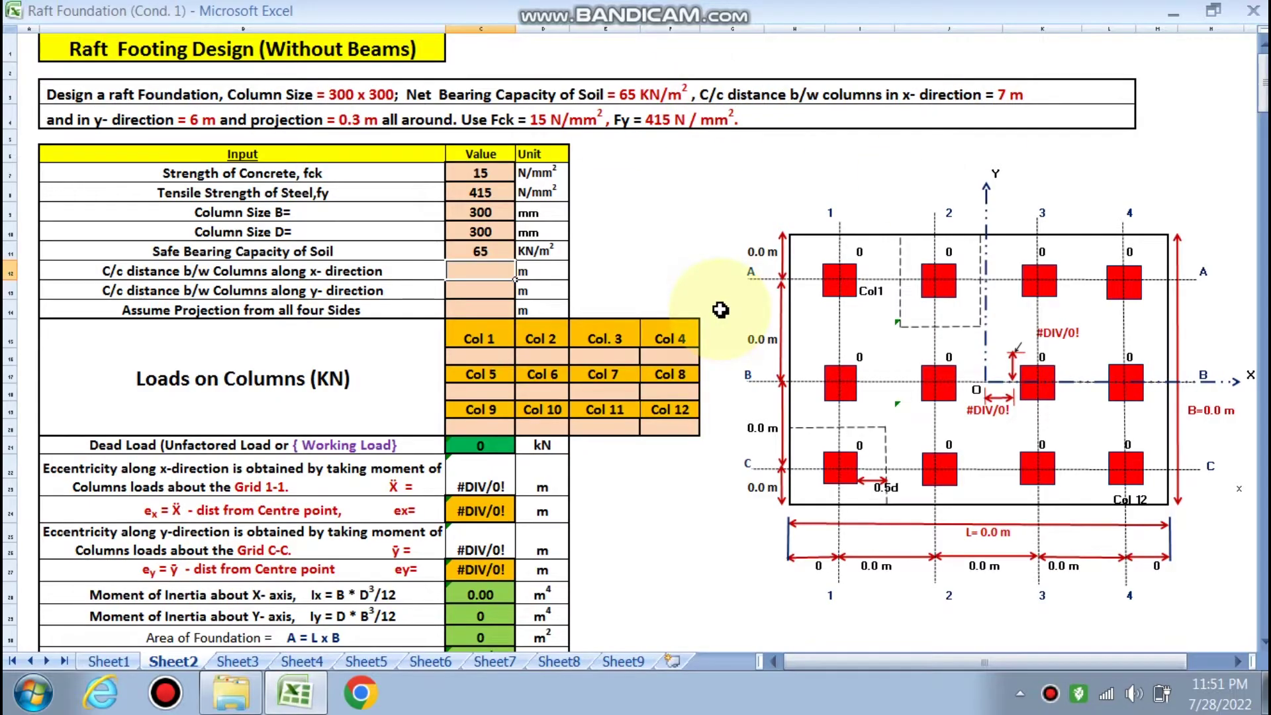
# Set the column spacing to 7 m along x and 6 m along y, with a 0.3 m projection on all four sides
pyautogui.click(490, 291)
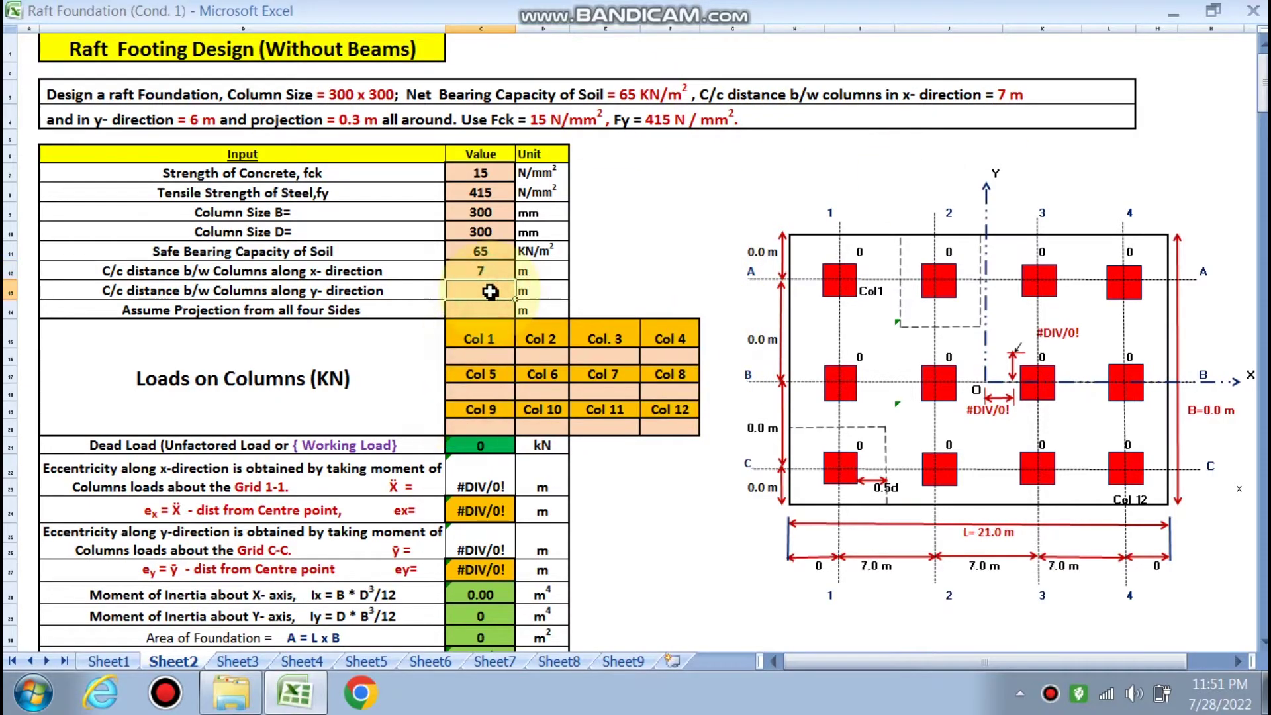
pyautogui.write('6')
pyautogui.press('Return')
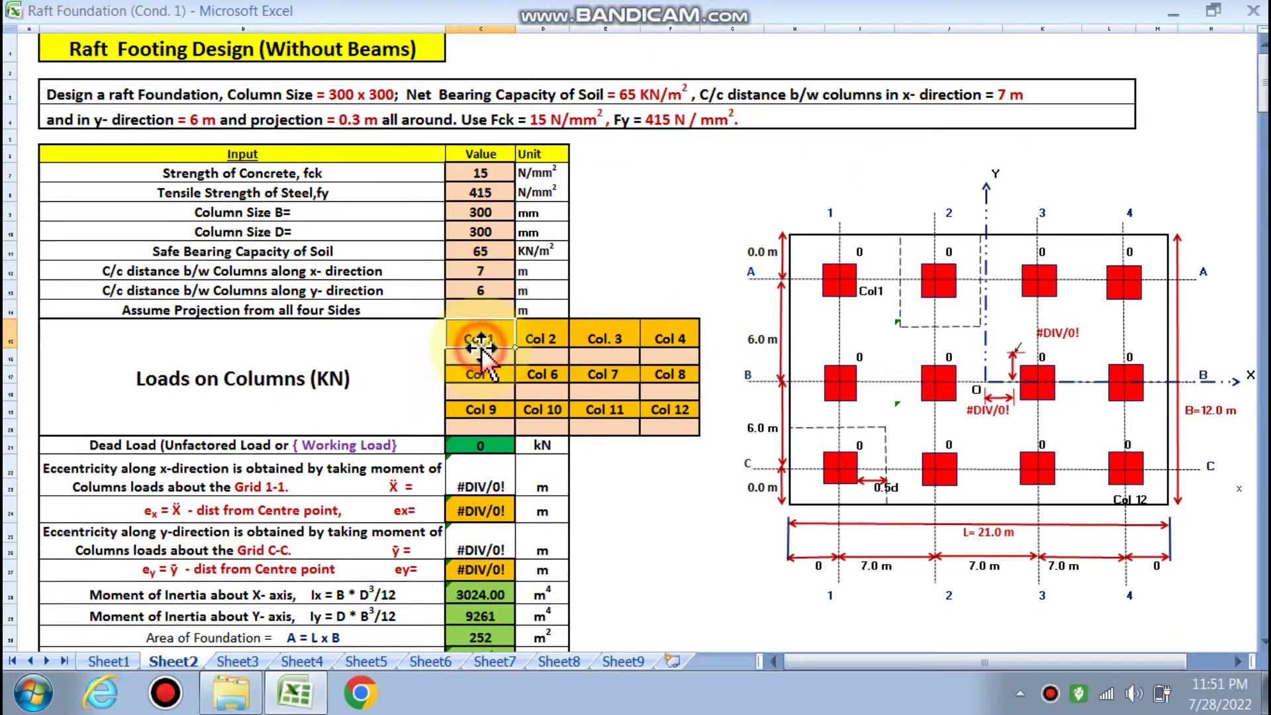
pyautogui.click(482, 305)
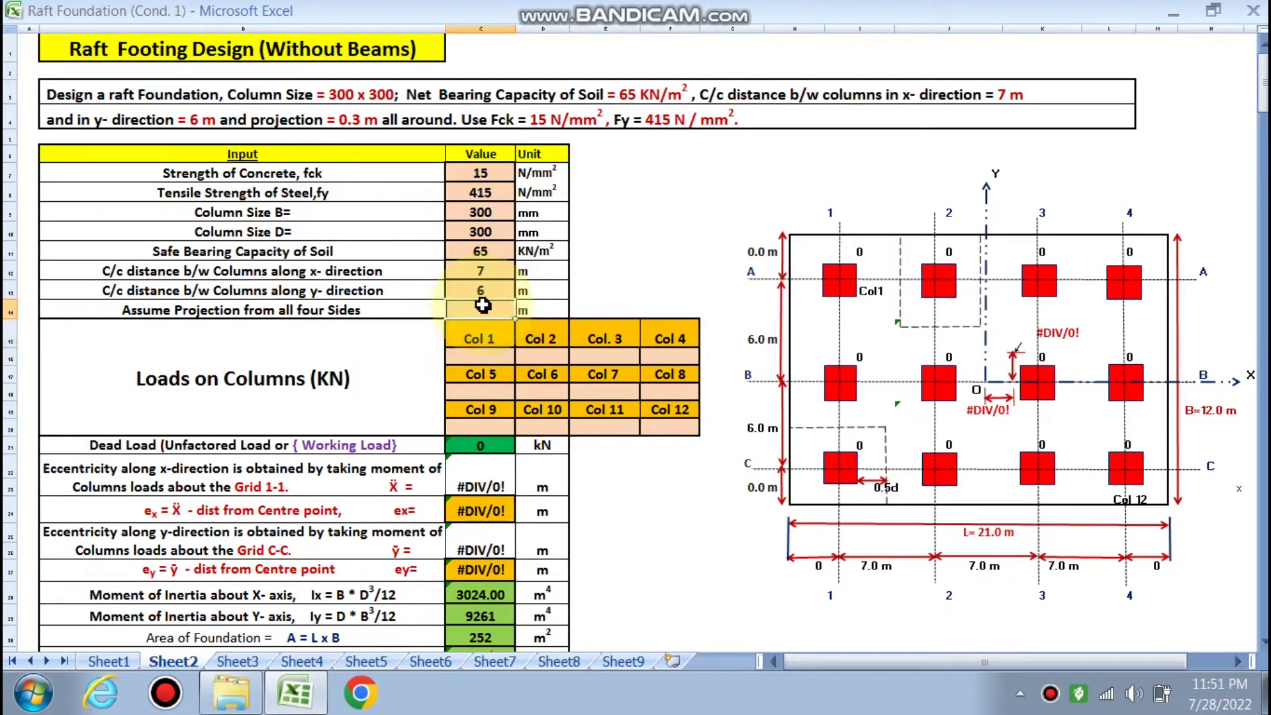
pyautogui.write('0.3')
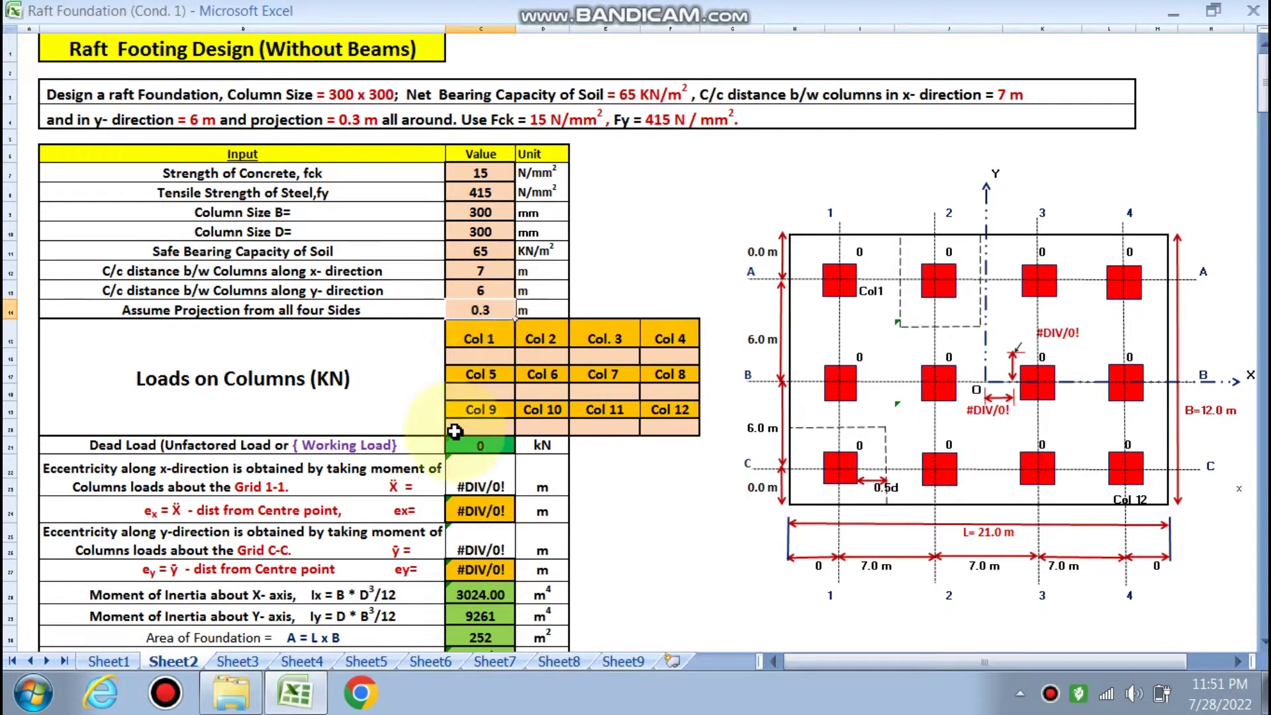
pyautogui.click(478, 427)
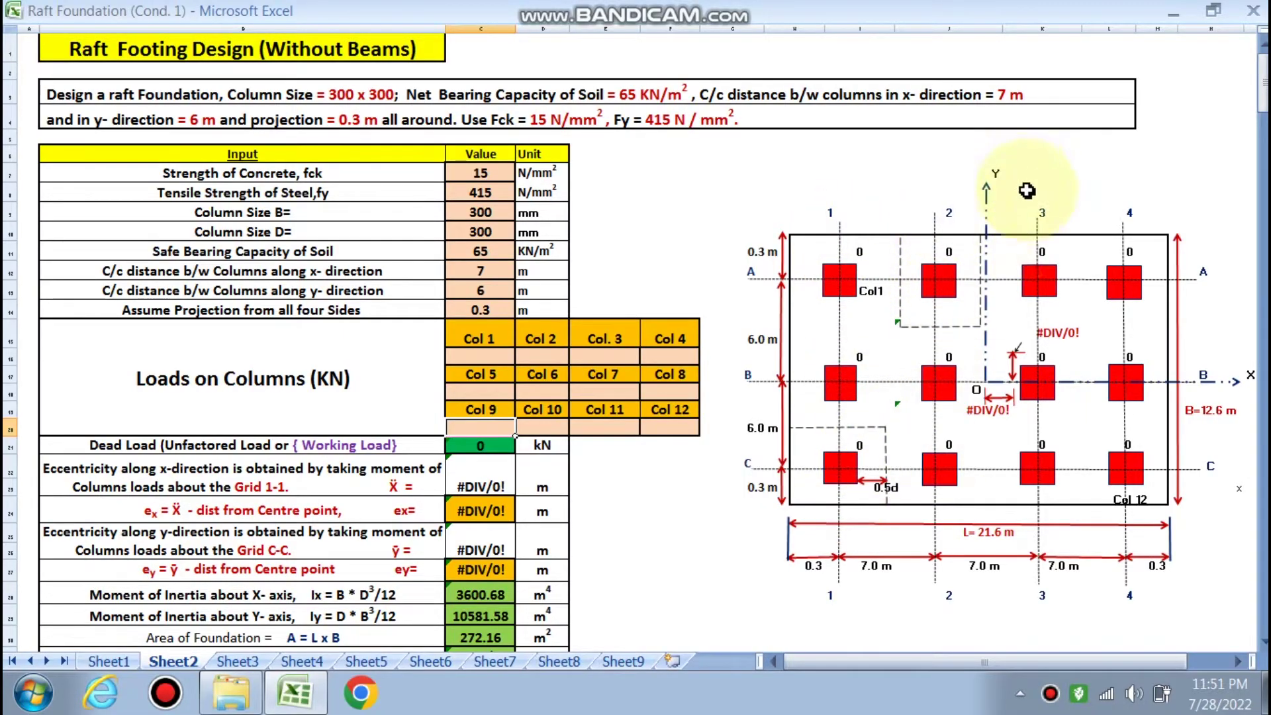
# Enter the first row of column loads: 500 kN for Col 1, 1500 kN for Col 2 and Col 3, and 500 kN for Col 4
pyautogui.scroll(-2, 752, 420)
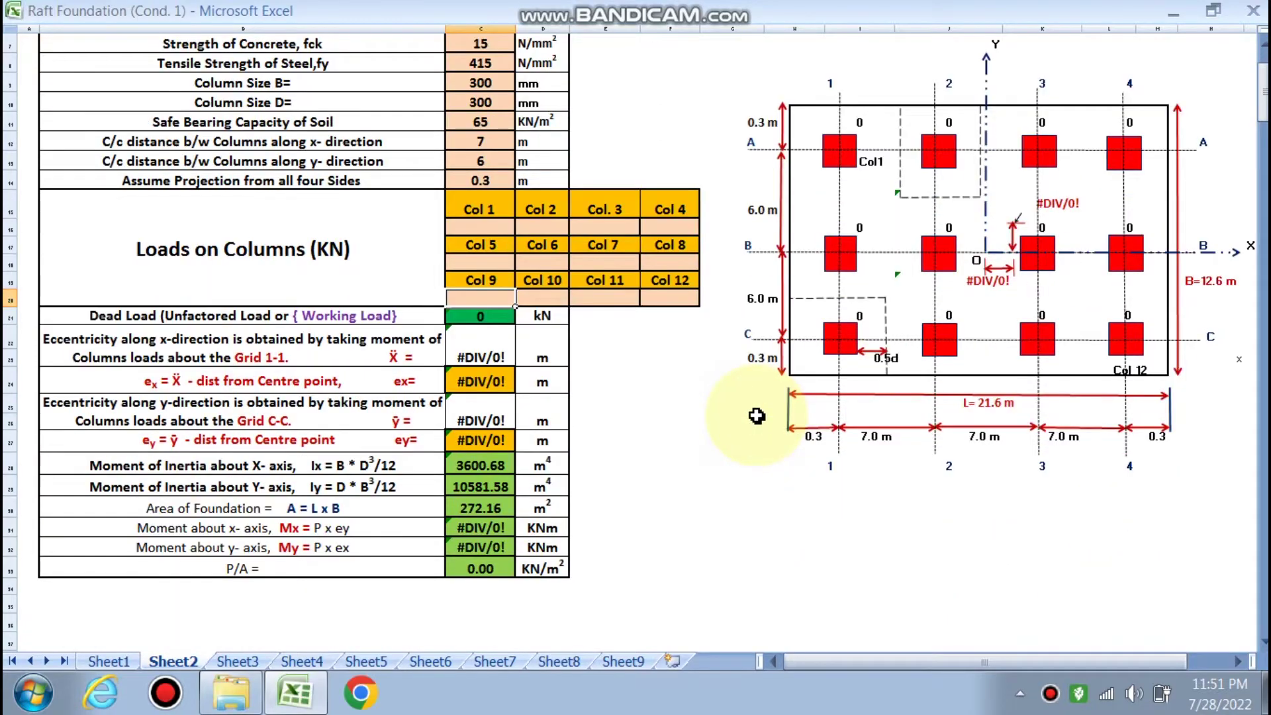
pyautogui.scroll(1, 757, 417)
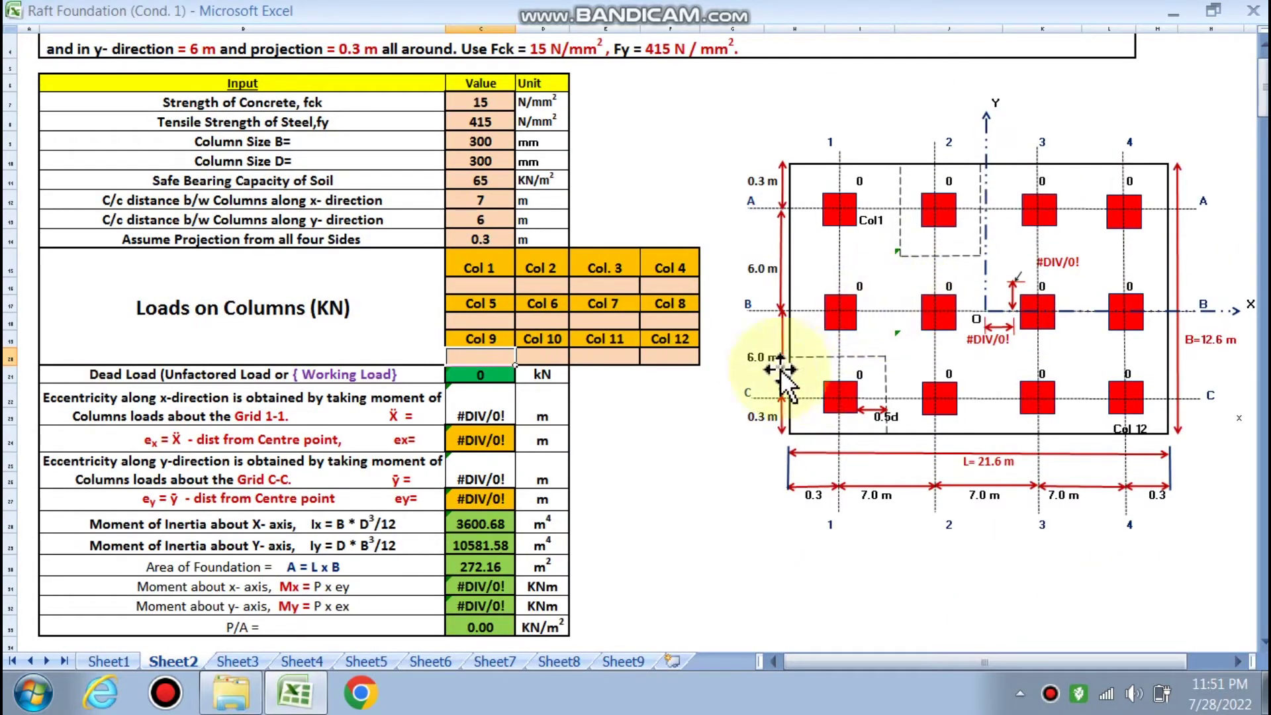
pyautogui.click(495, 285)
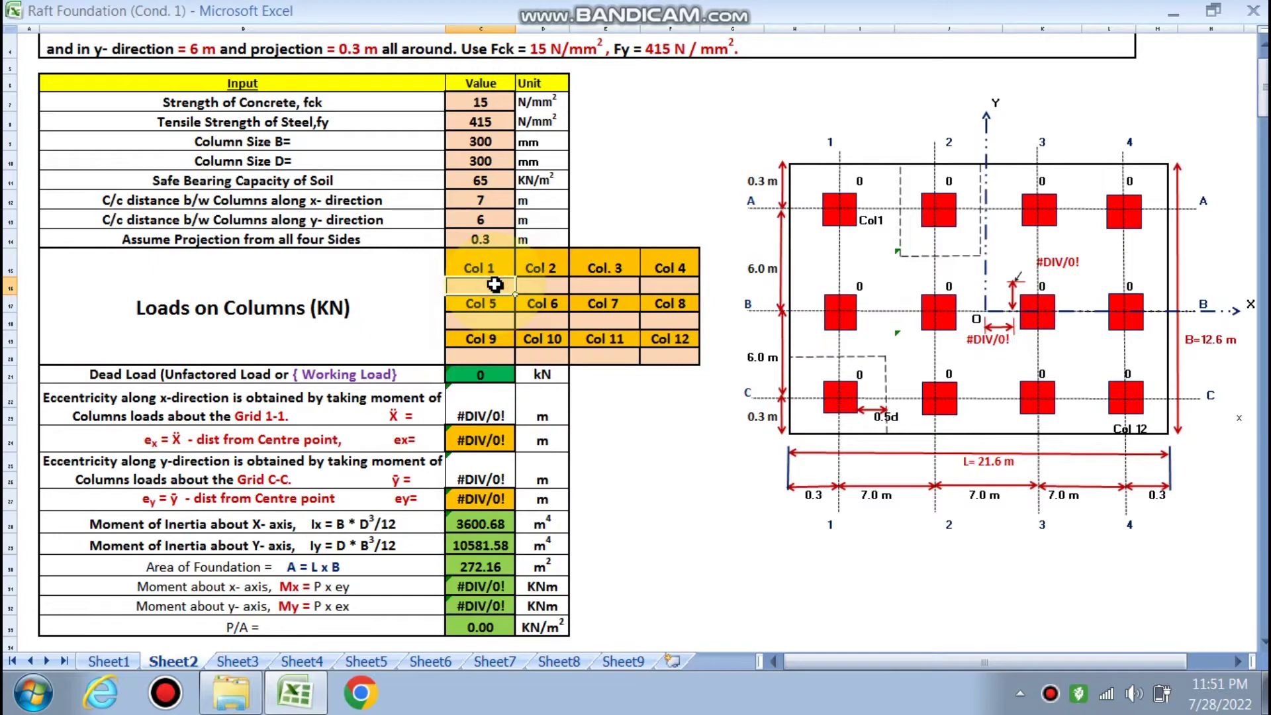
pyautogui.write('5')
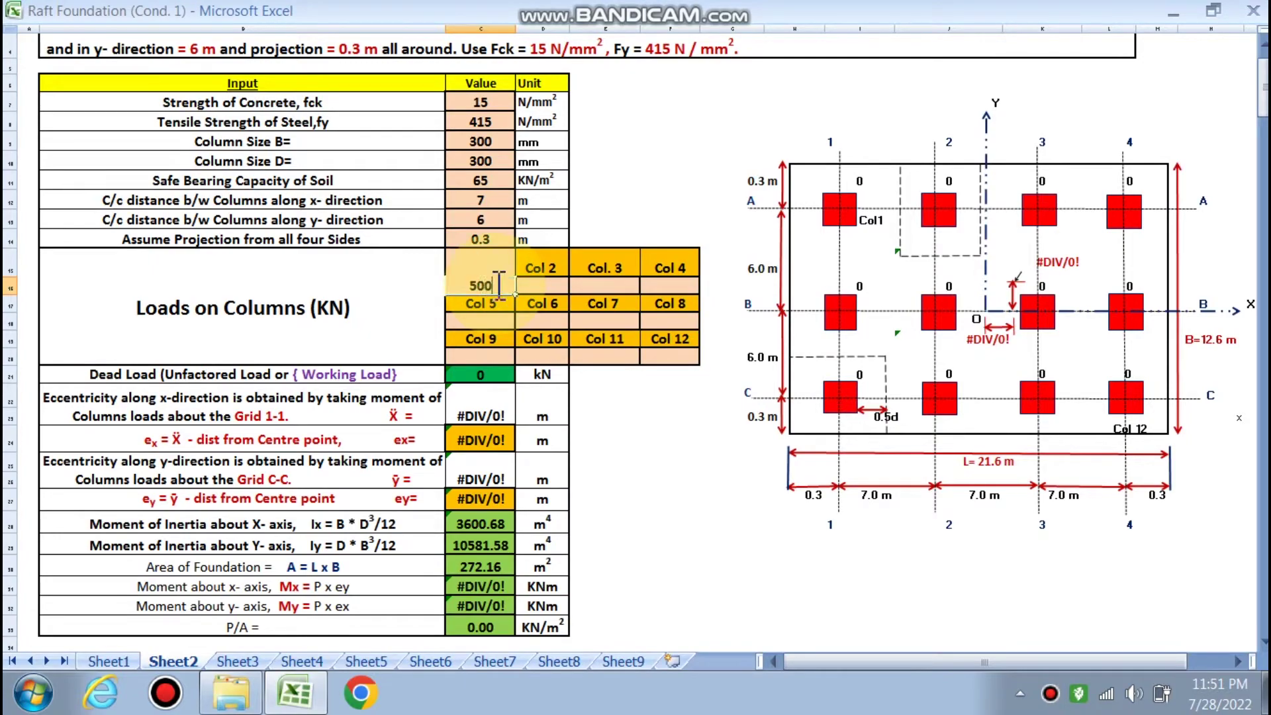
pyautogui.write('00')
pyautogui.press('Tab')
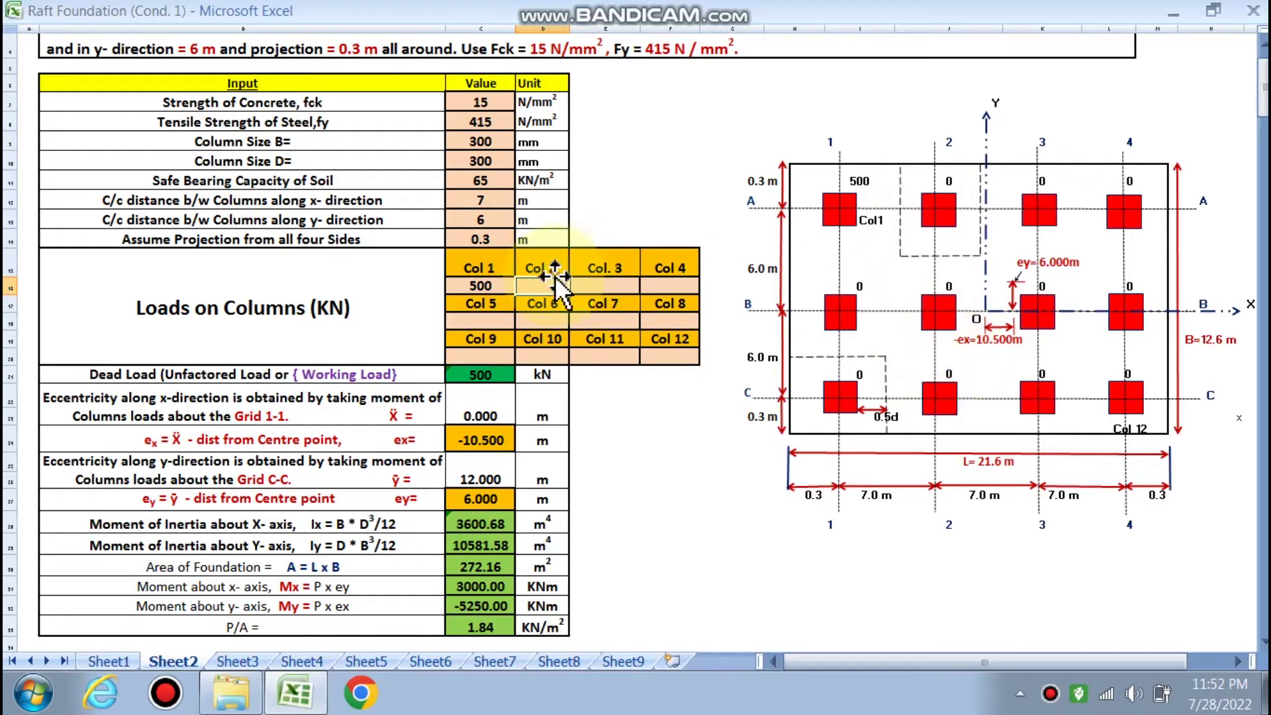
pyautogui.write('1')
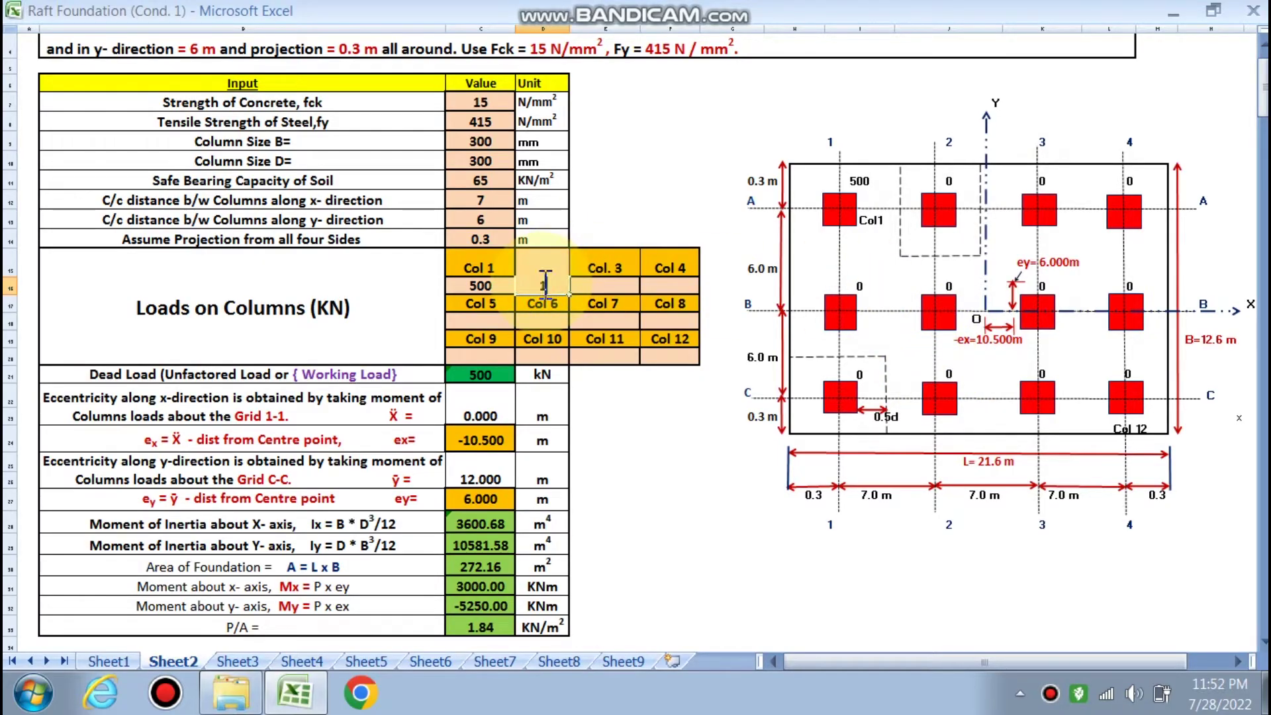
pyautogui.write('500')
pyautogui.click(610, 285)
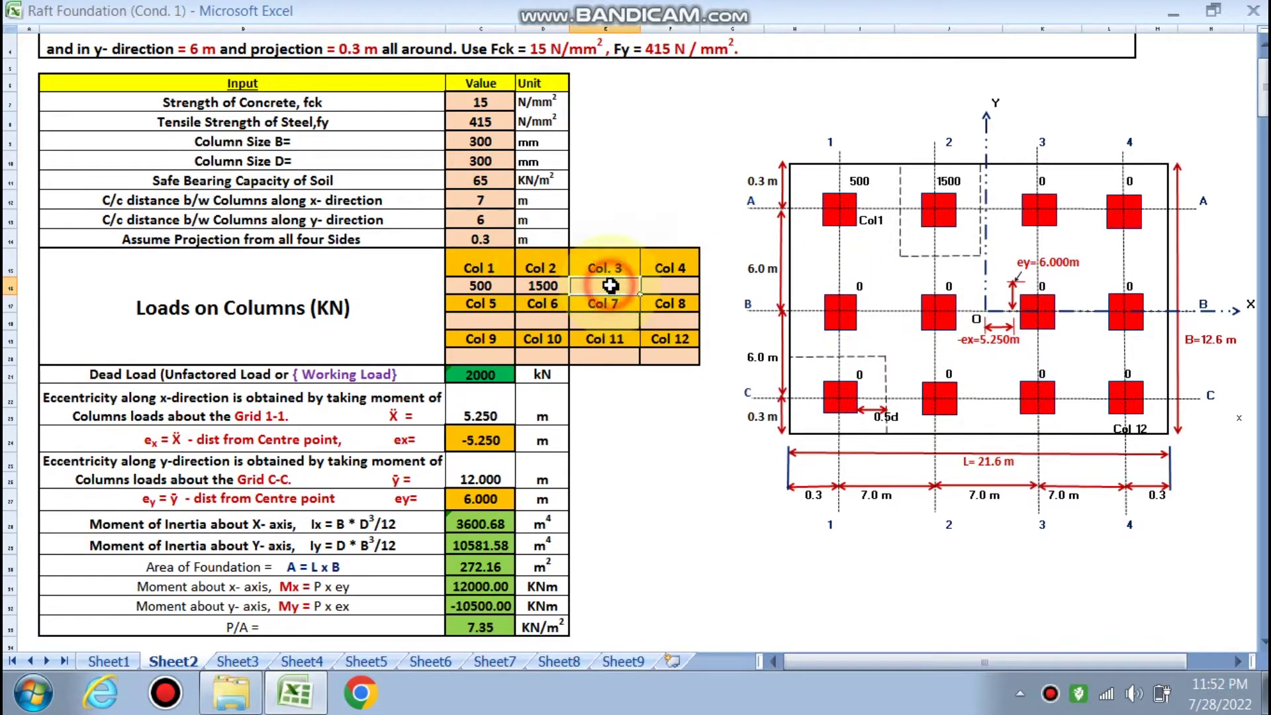
pyautogui.write('1500')
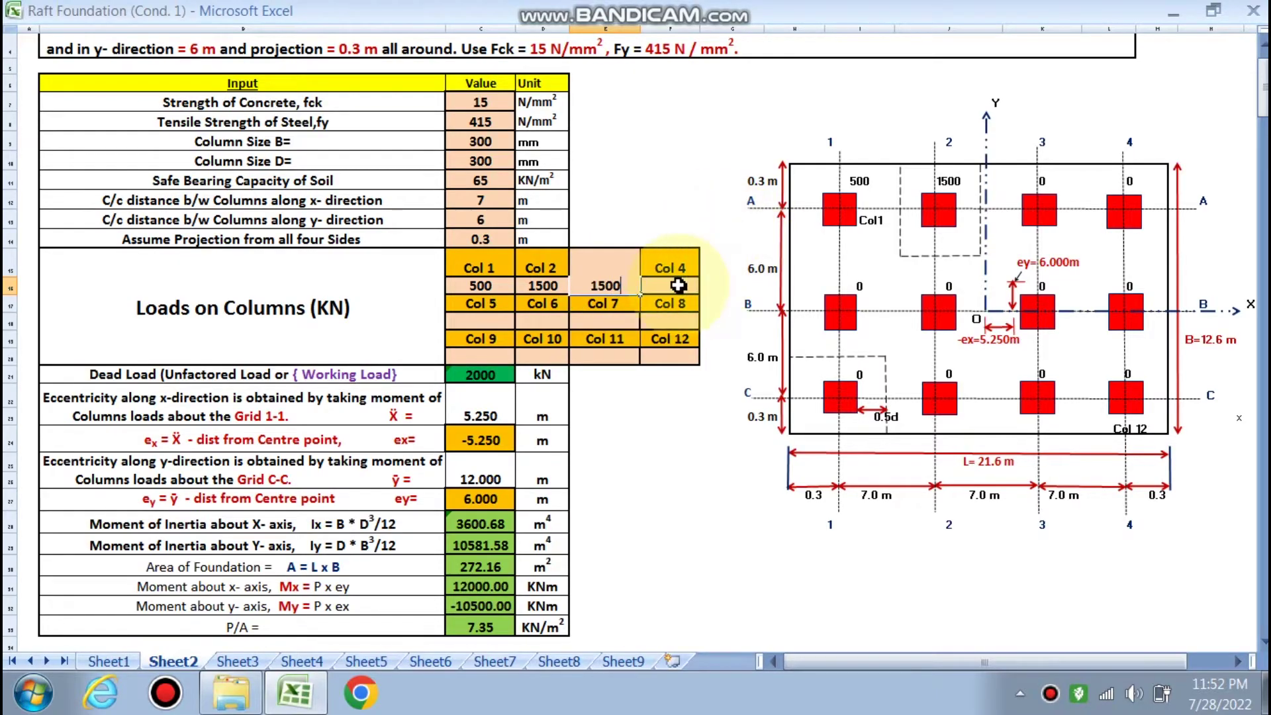
pyautogui.click(678, 285)
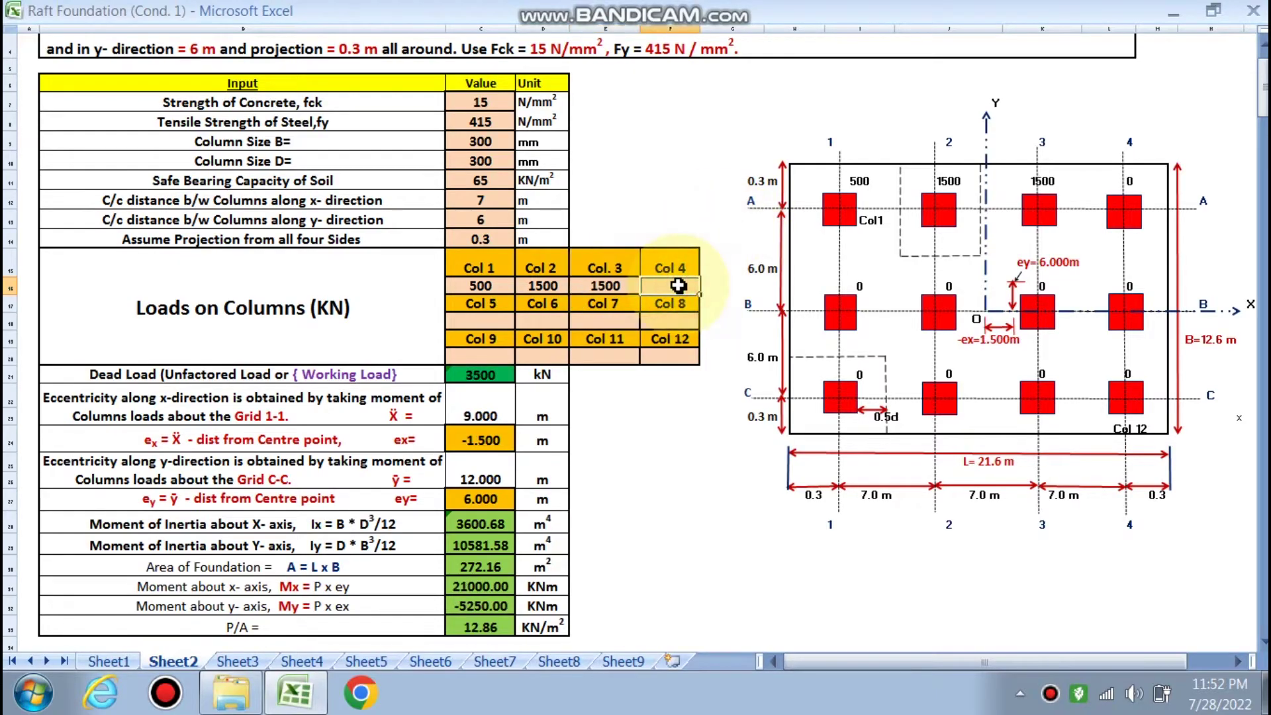
pyautogui.write('500')
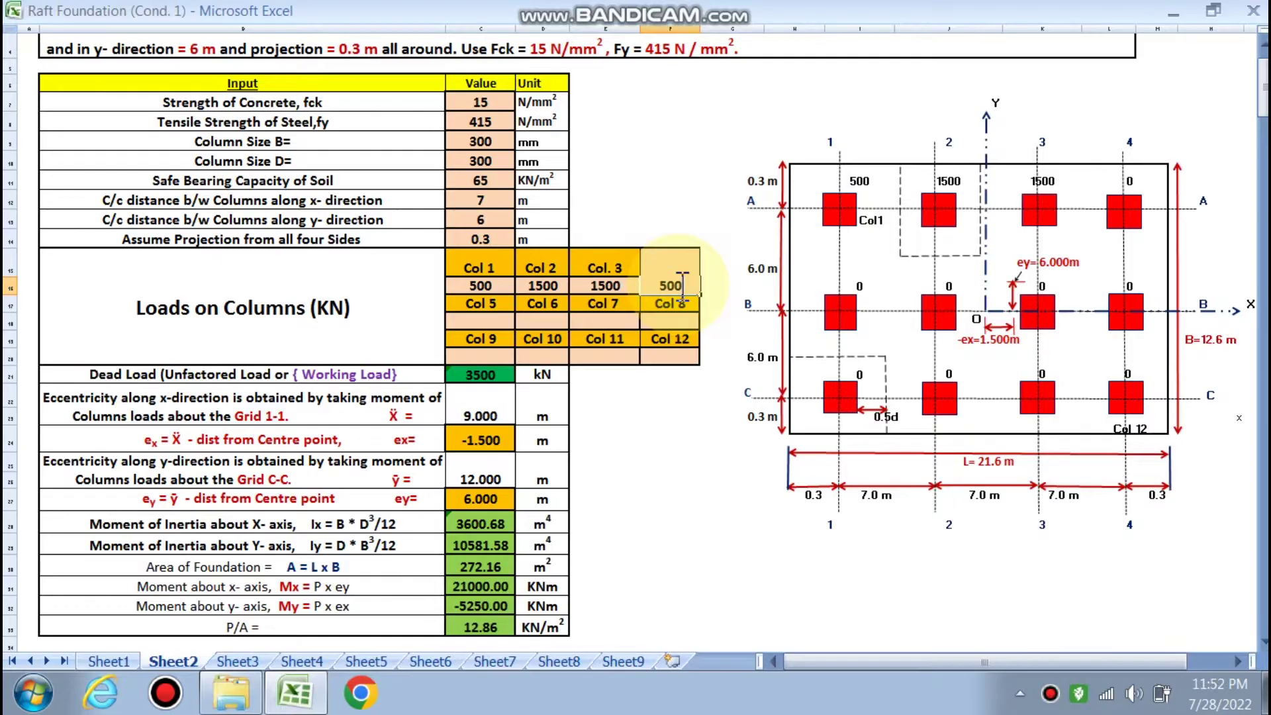
# Enter the second row of column loads: 600 kN for Col 5, 2000 kN for Col 6 and Col 7, and 1200 kN for Col 8
pyautogui.click(503, 320)
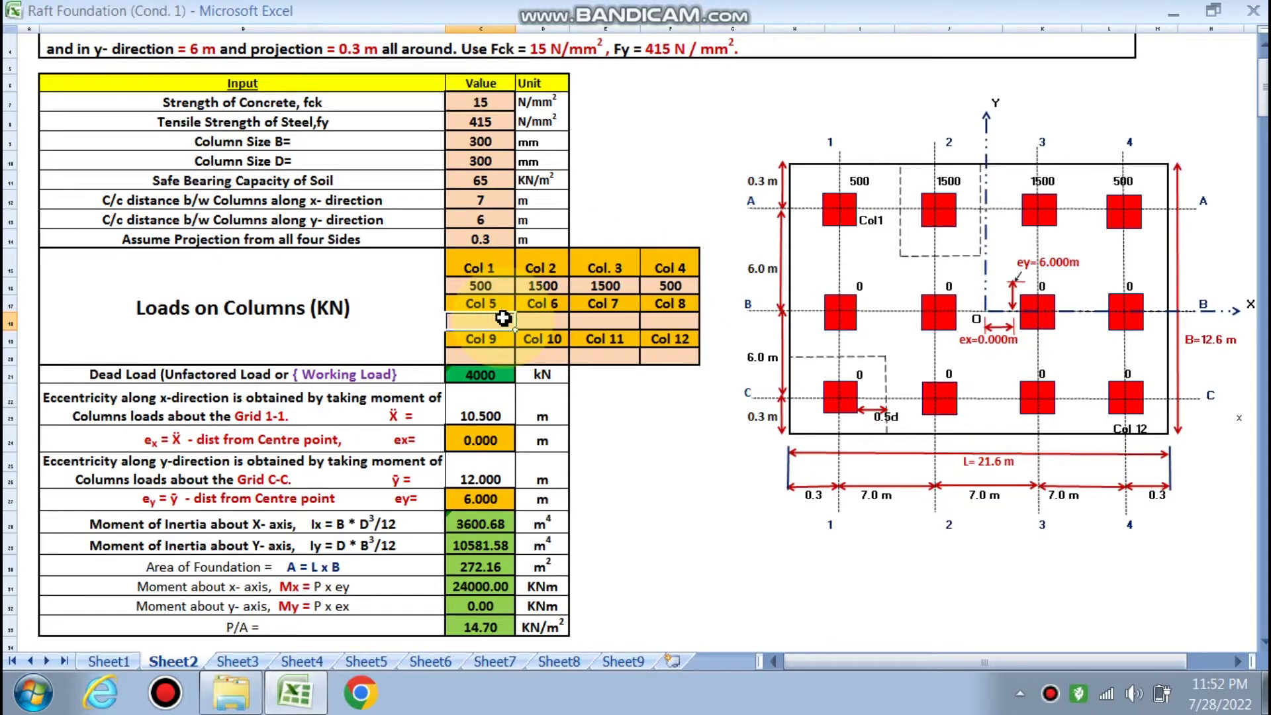
pyautogui.click(540, 319)
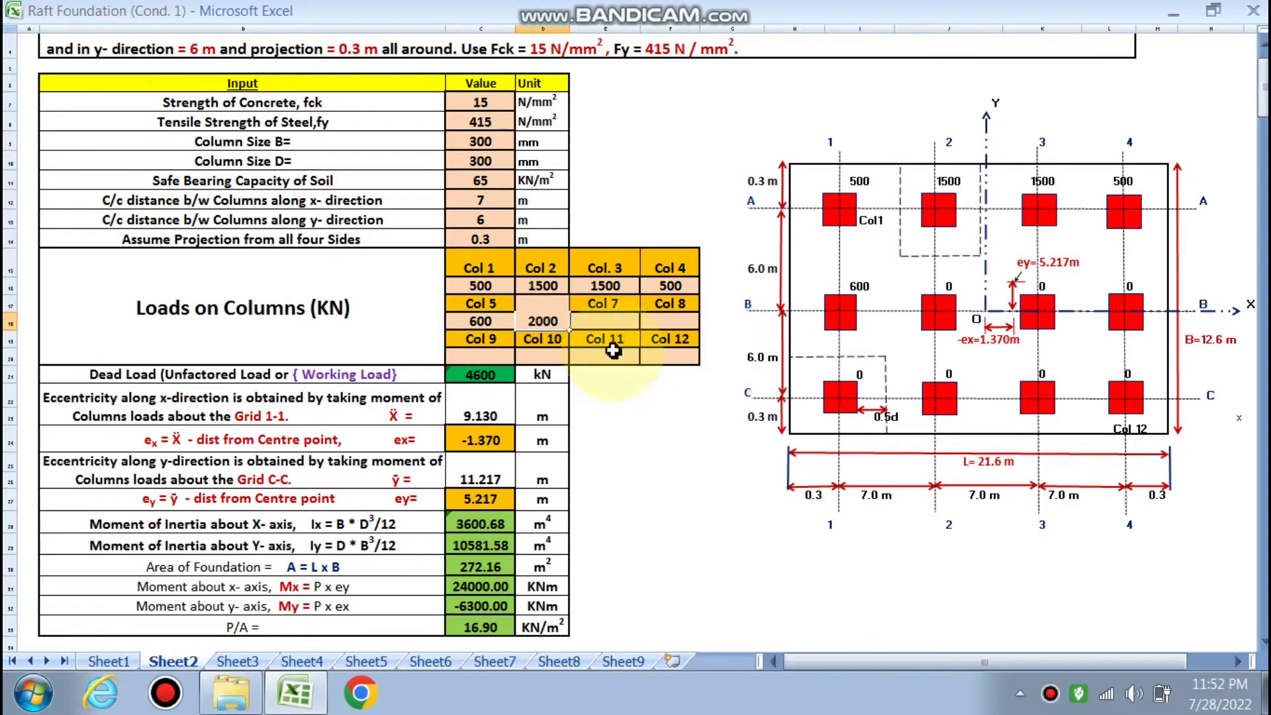
pyautogui.click(600, 318)
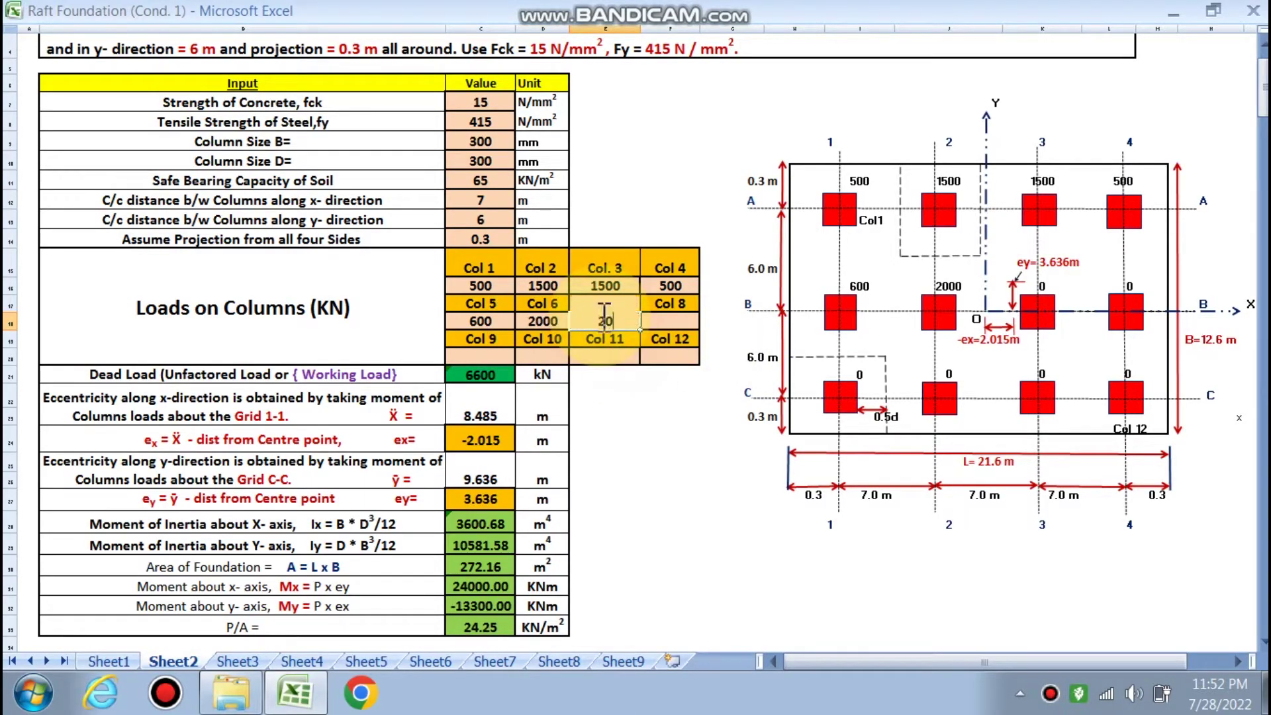
pyautogui.click(673, 319)
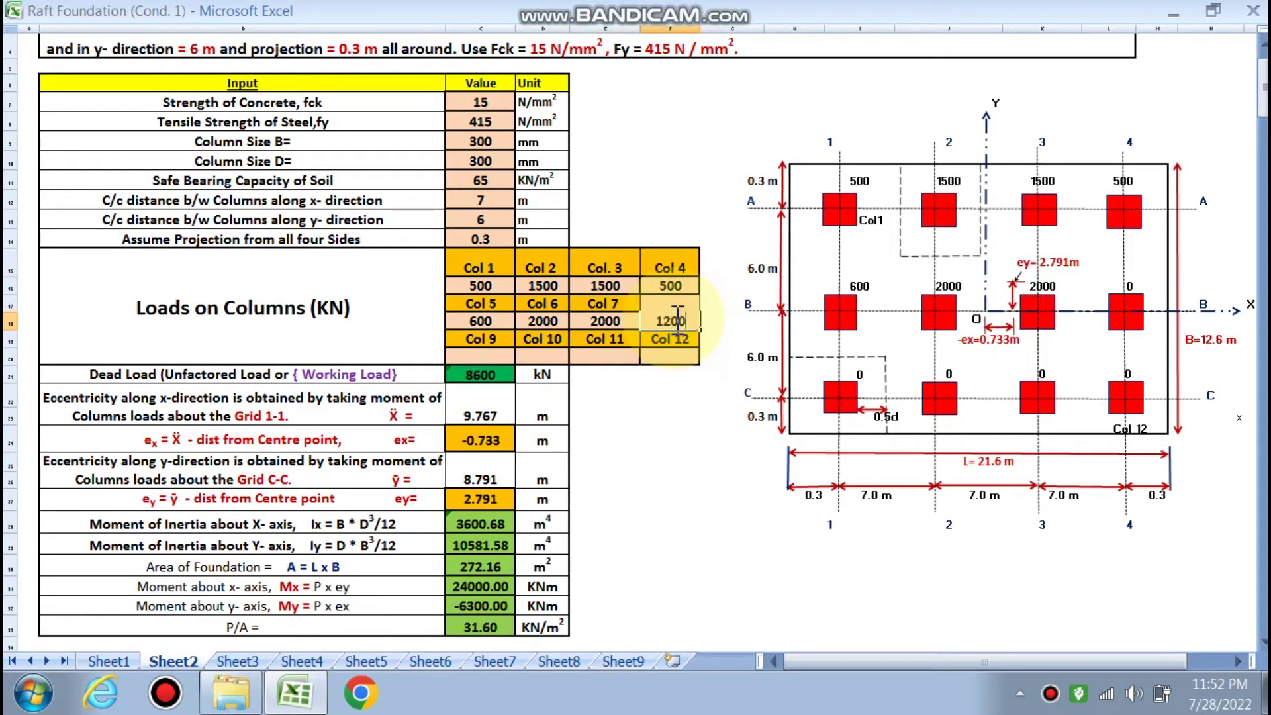
pyautogui.write('1200')
# Enter the third row of column loads: 550 kN for Col 9, 1200 kN for Col 10 and Col 11, and 550 kN for Col 12
pyautogui.click(495, 355)
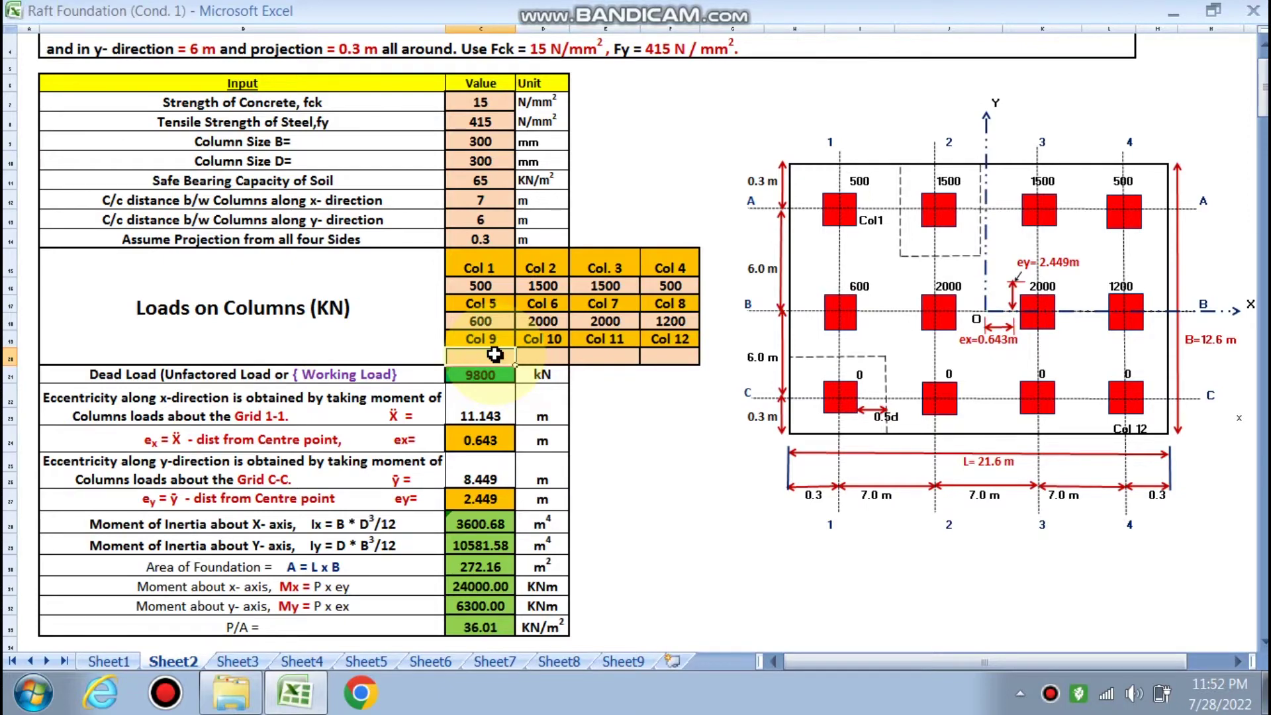
pyautogui.click(534, 357)
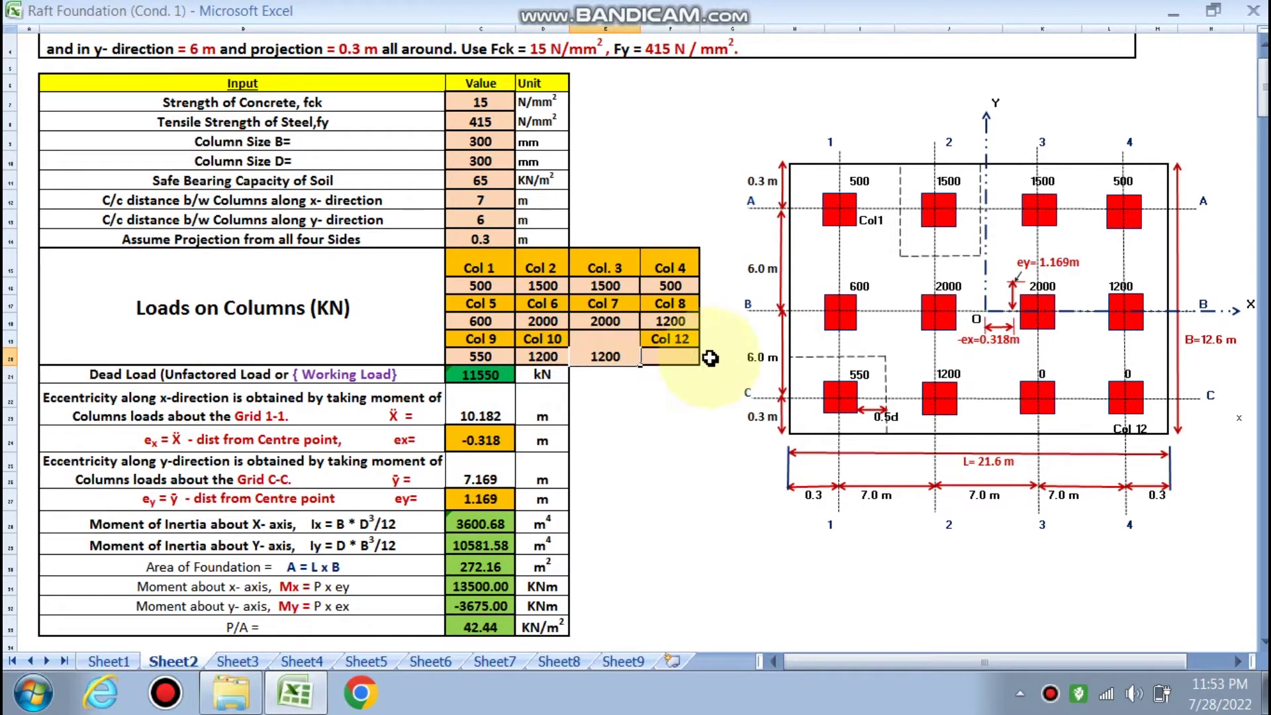
pyautogui.click(659, 356)
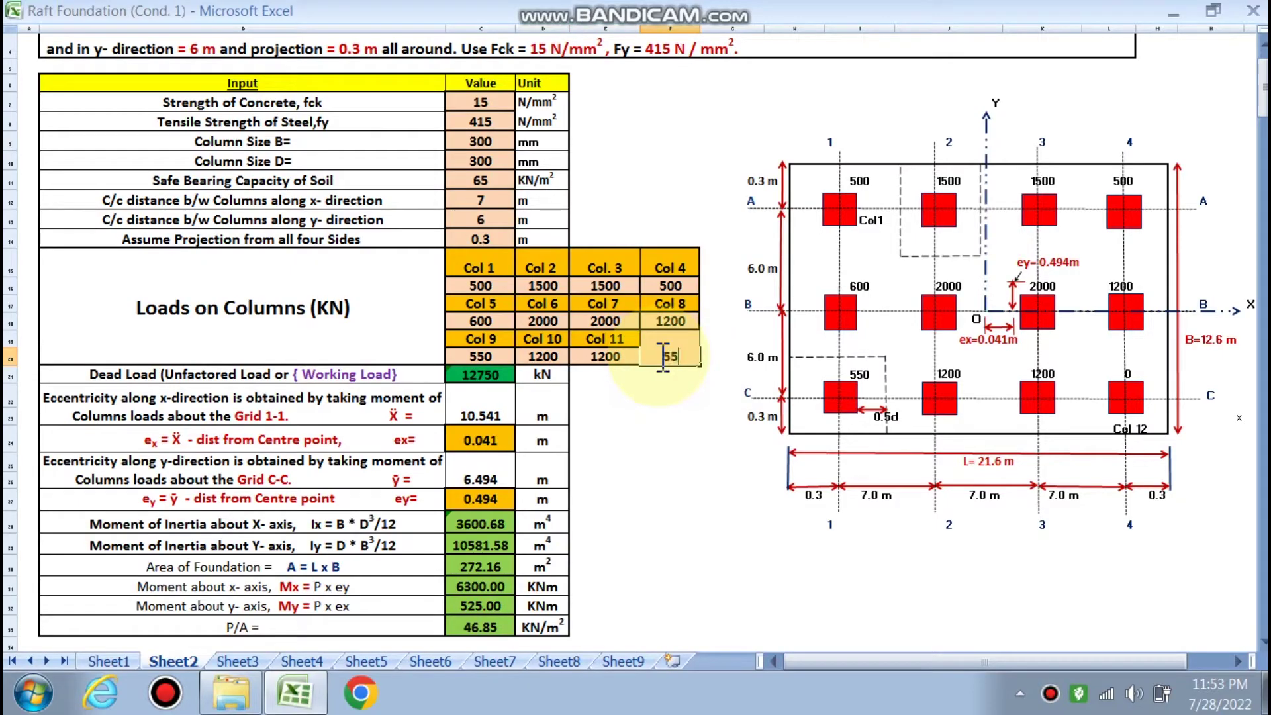
pyautogui.click(669, 439)
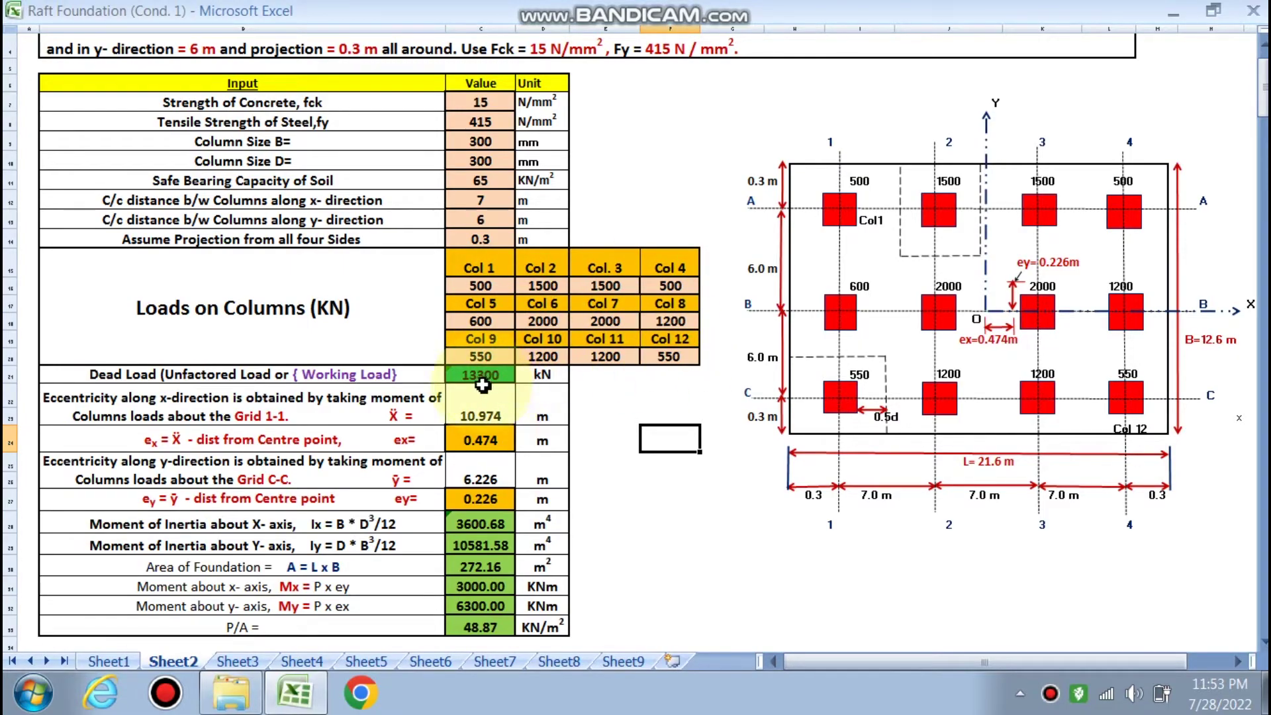
# Examine the dead load, eccentricities and moments of inertia against the column layout, and inspect the formula for the foundation area
pyautogui.scroll(-2, 560, 387)
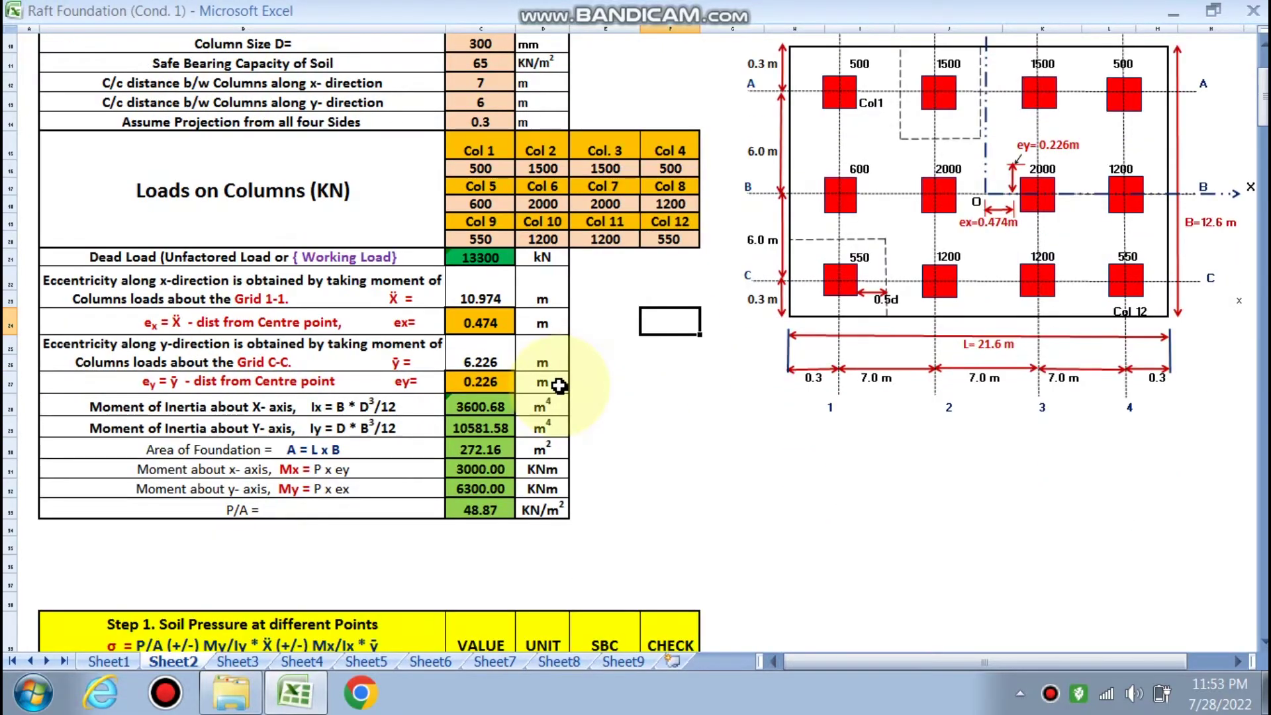
pyautogui.scroll(1, 560, 387)
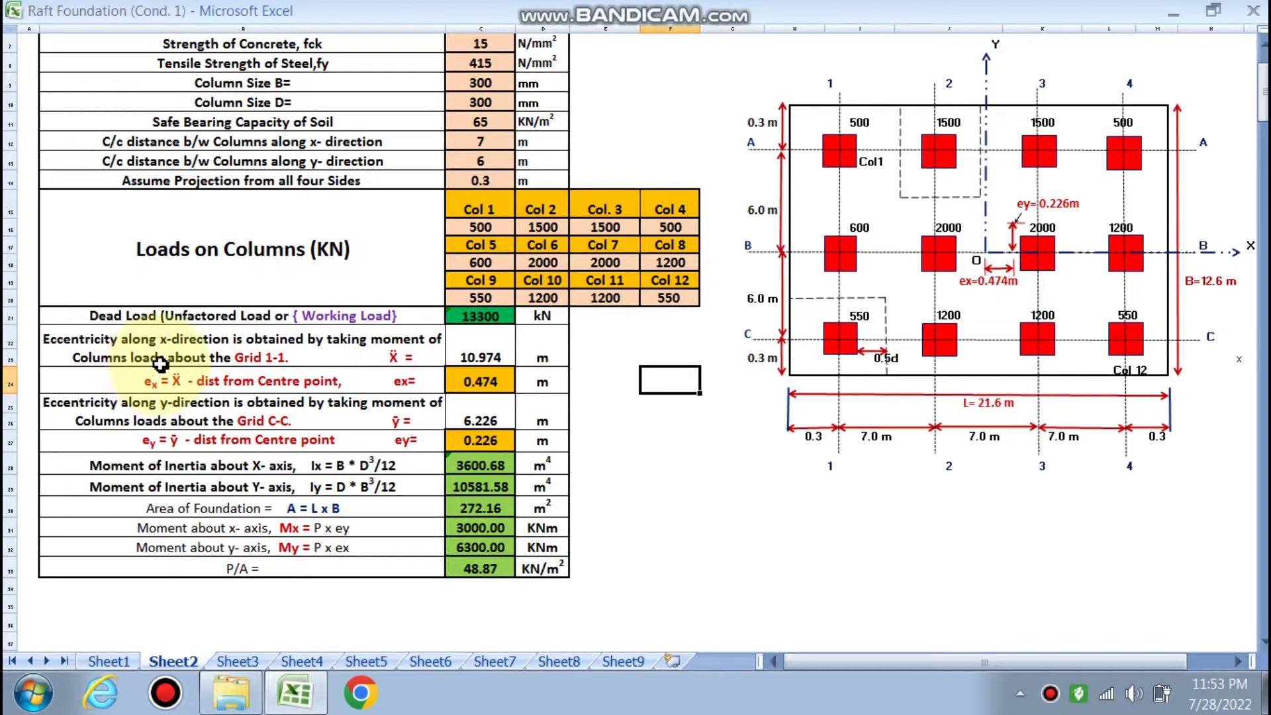
pyautogui.scroll(1, 788, 474)
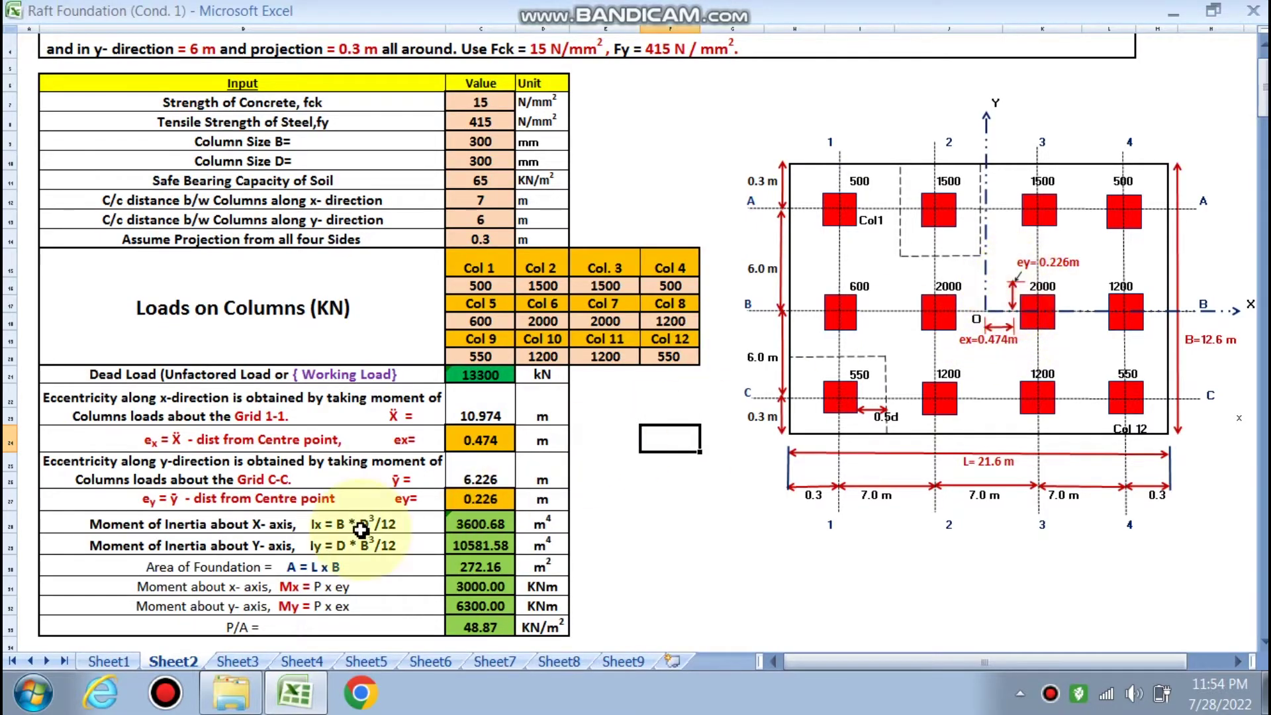
pyautogui.scroll(-1, 252, 530)
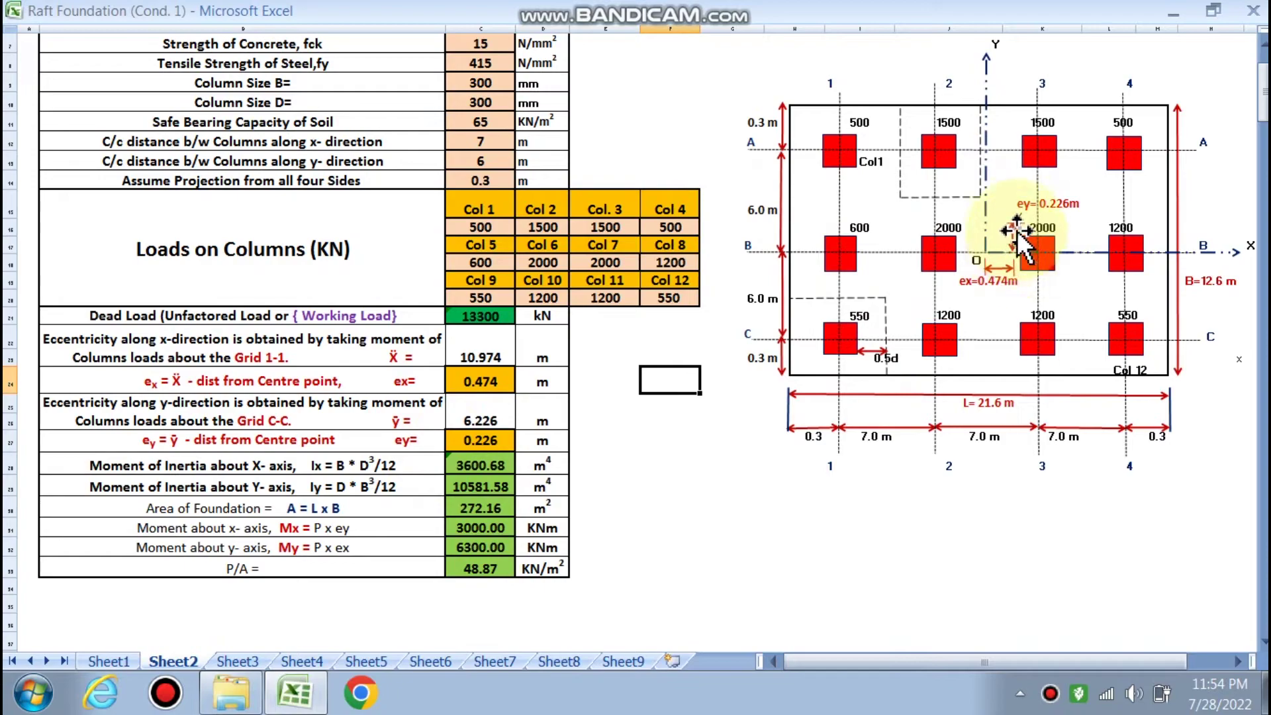
pyautogui.scroll(-1, 566, 470)
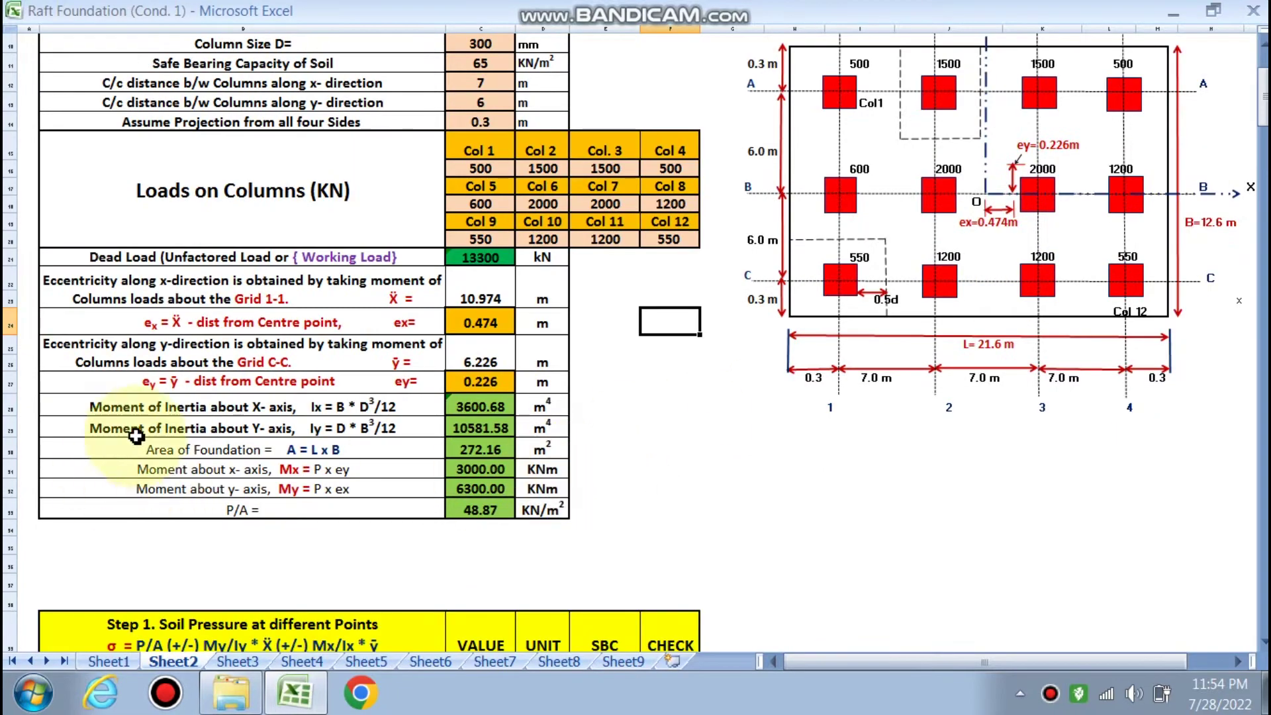
pyautogui.scroll(1, 278, 474)
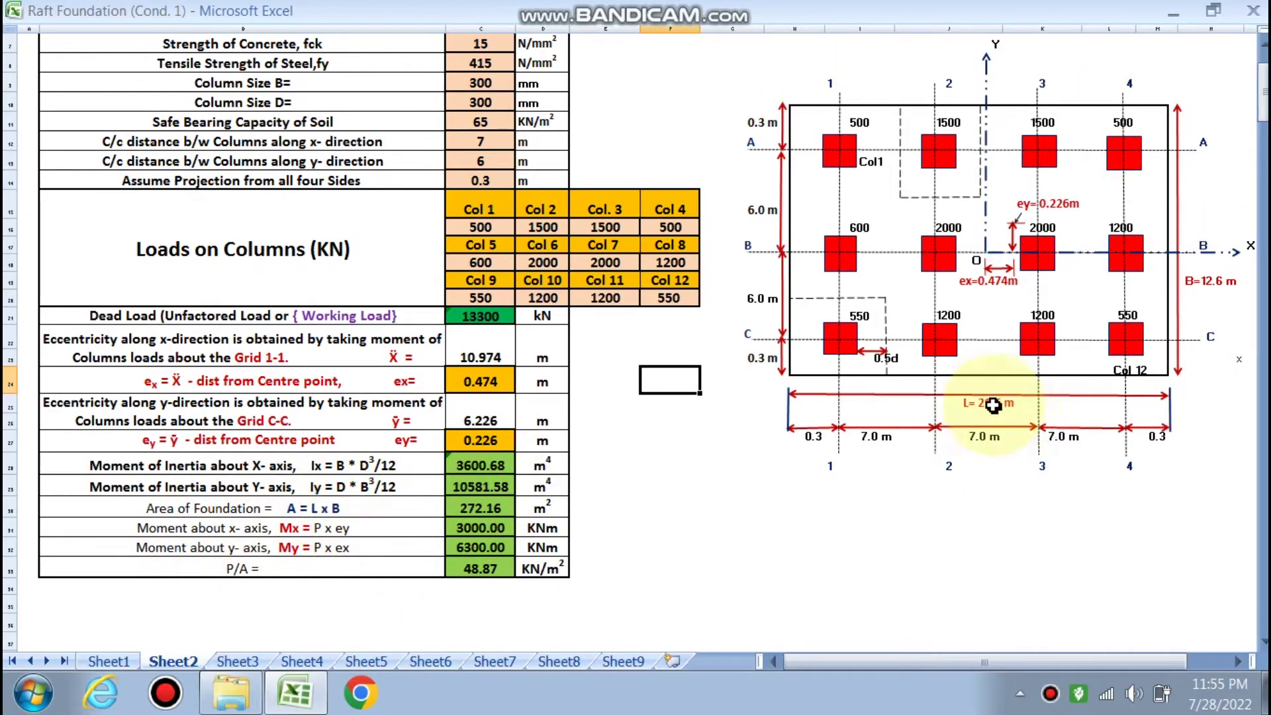
pyautogui.doubleClick(484, 507)
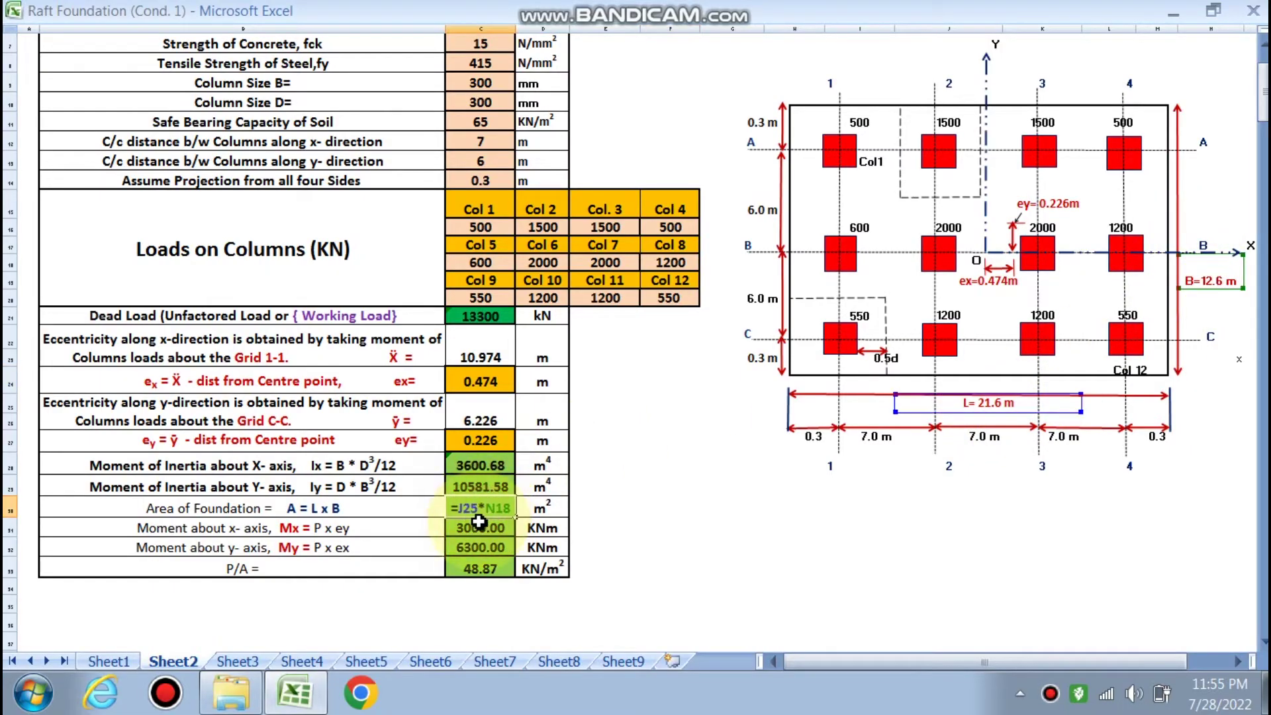
pyautogui.press('Escape')
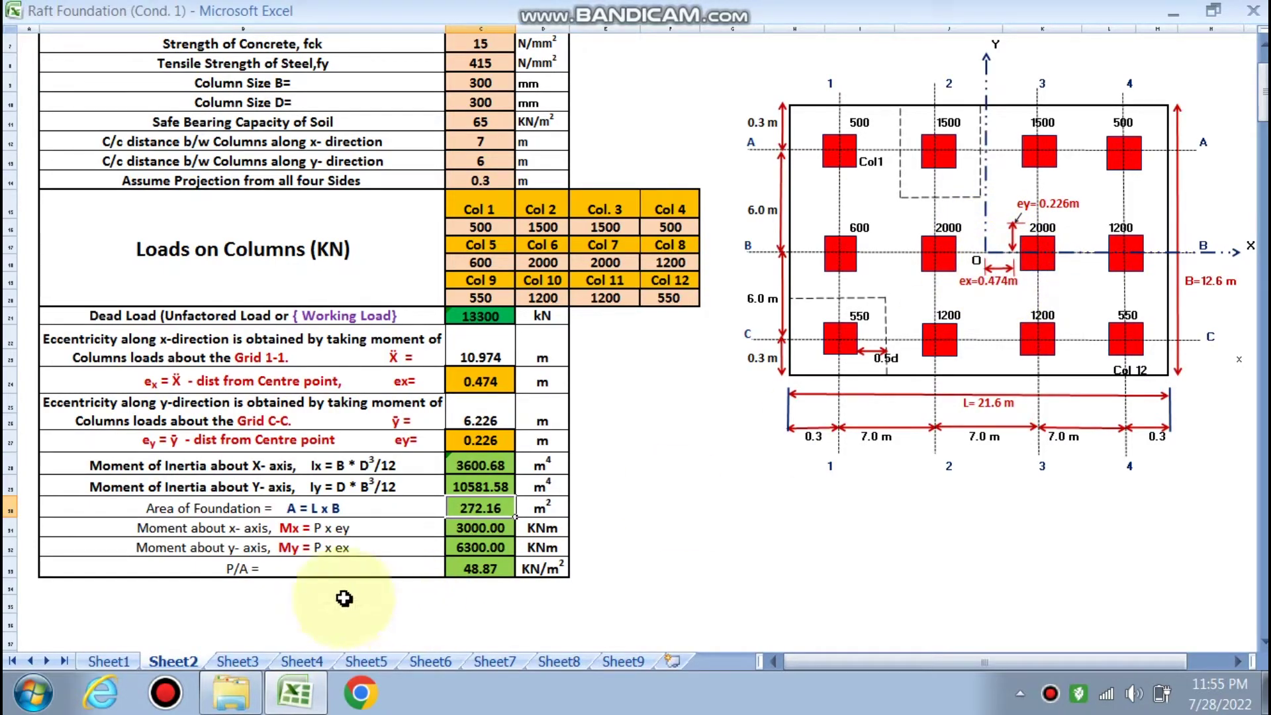
# Review the moments and P/A rows, and inspect the soil pressure formula for corner A-4 in Step 1
pyautogui.scroll(-1, 468, 536)
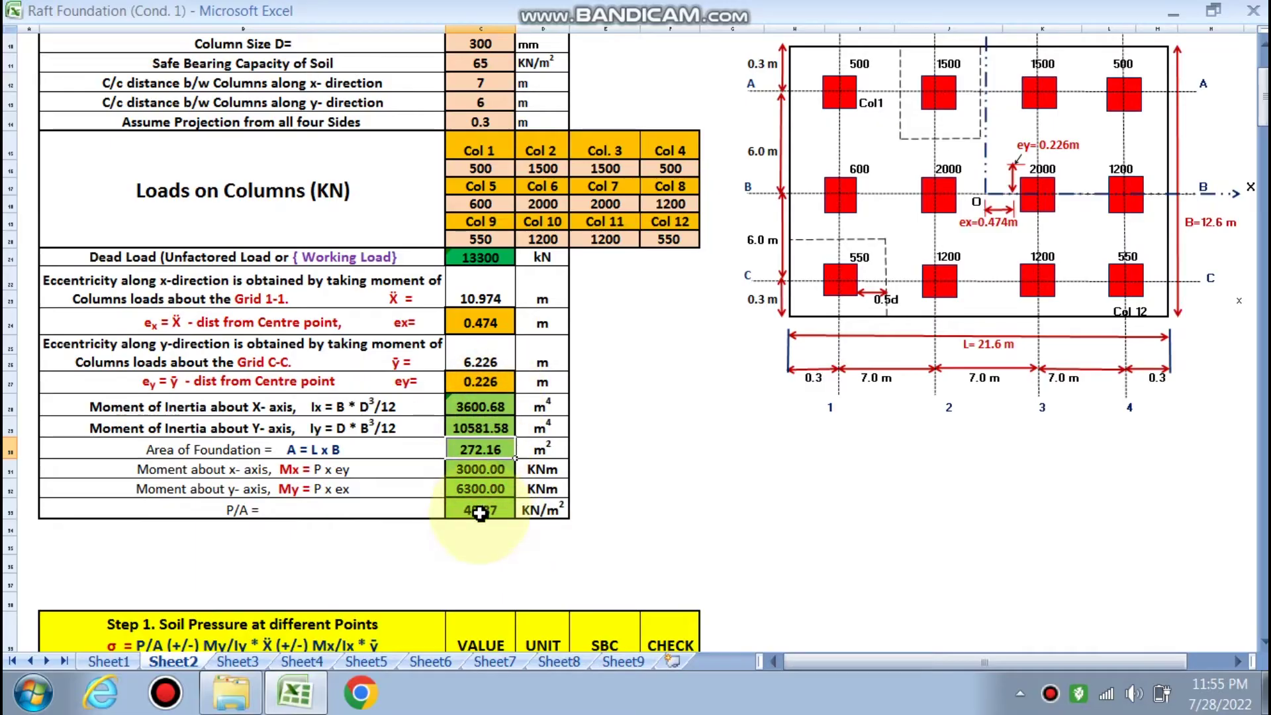
pyautogui.scroll(-2, 397, 457)
pyautogui.scroll(-1, 480, 424)
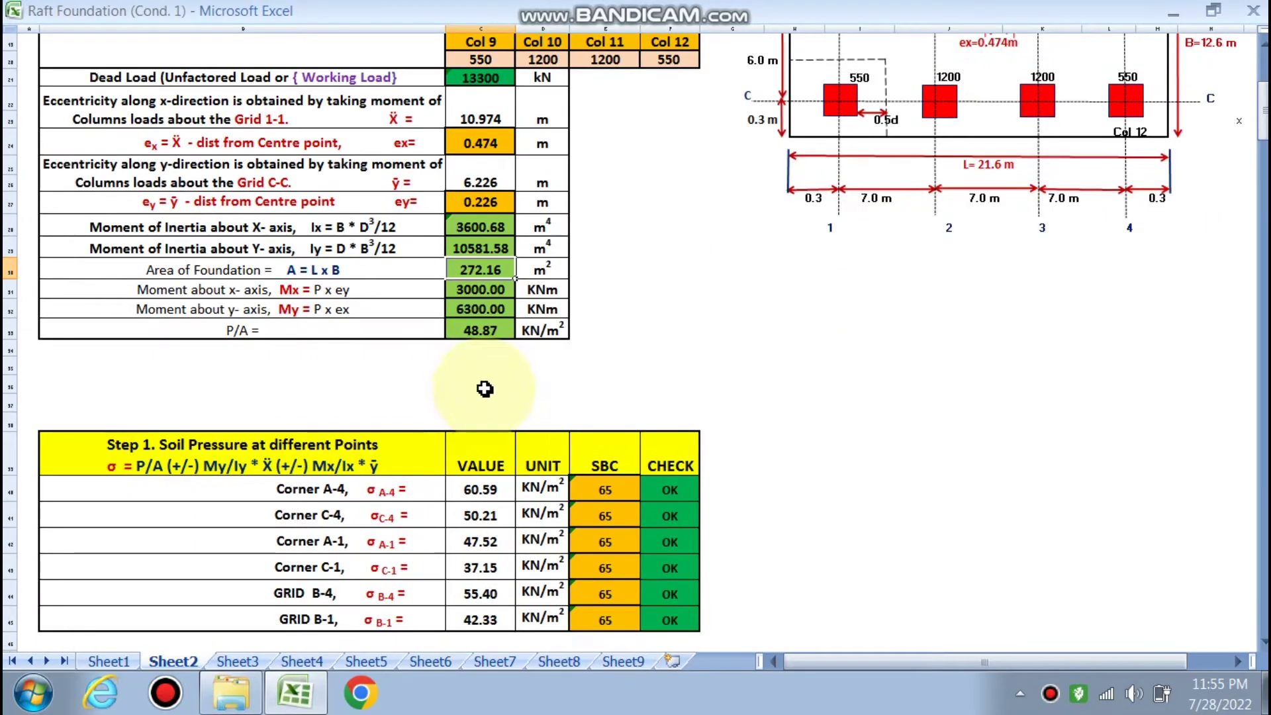
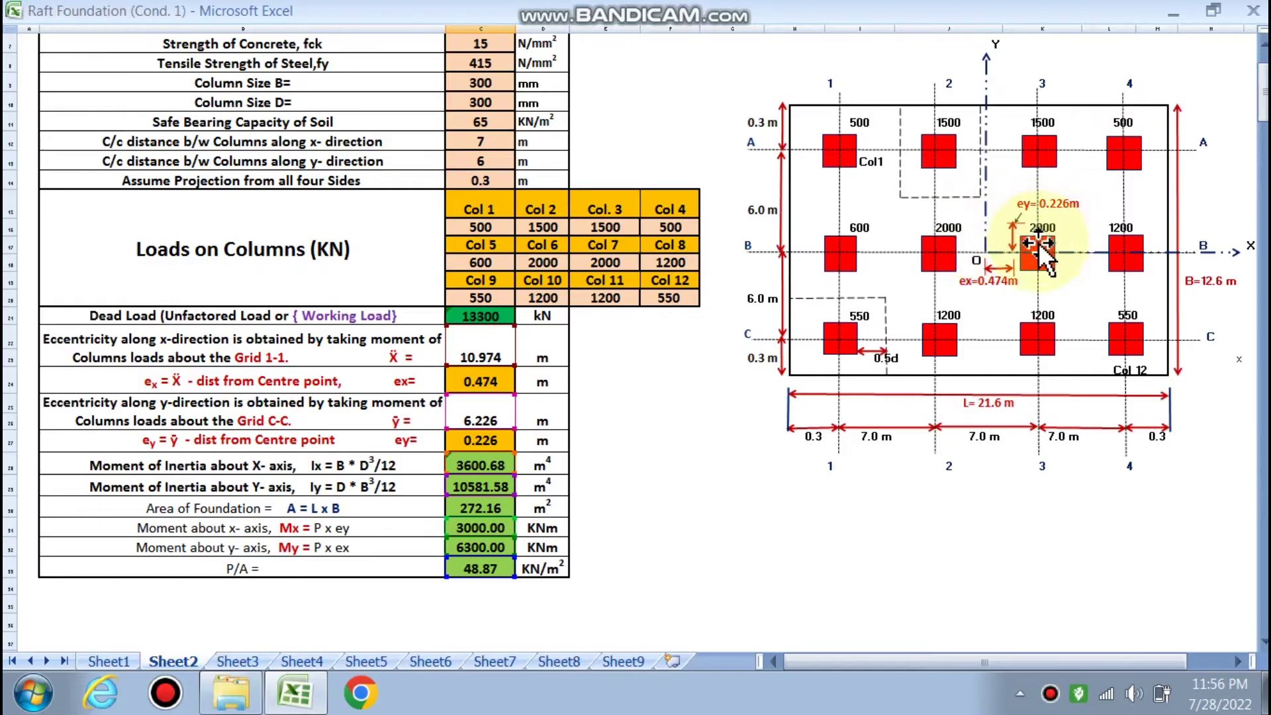
pyautogui.scroll(-3, 1032, 263)
pyautogui.scroll(-1, 1033, 263)
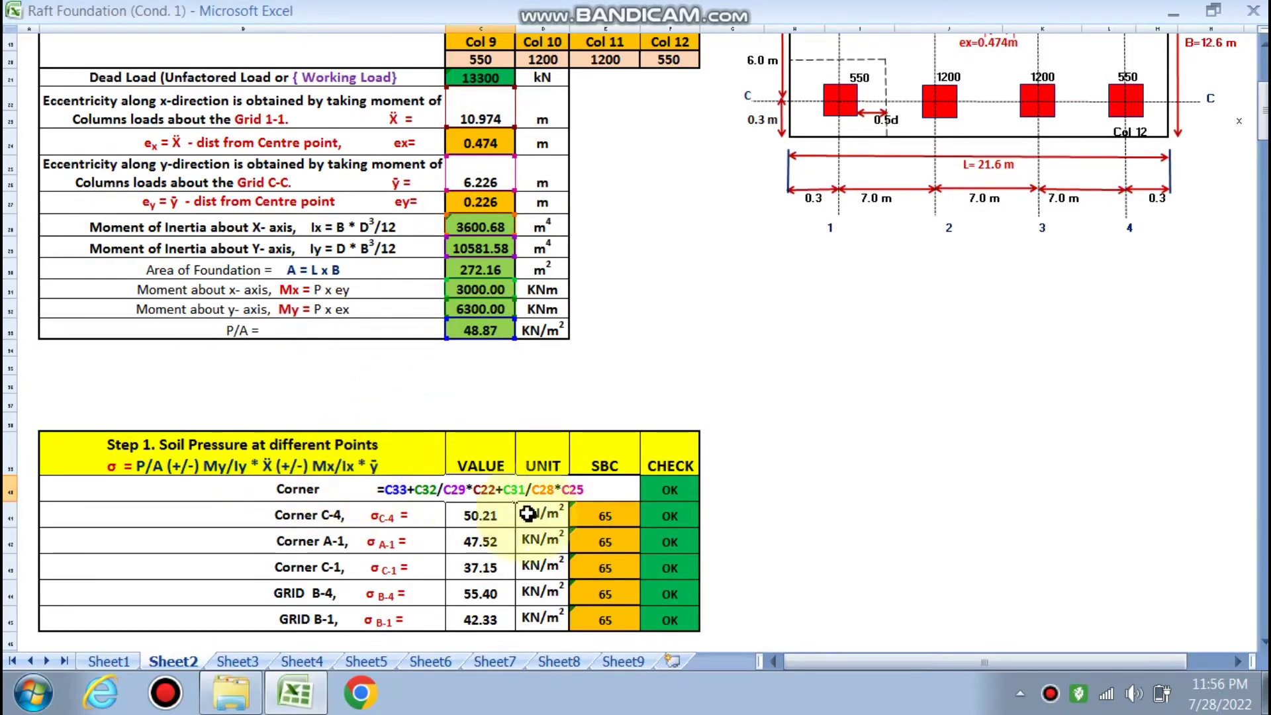
pyautogui.hotkey('ctrl', 'Return')
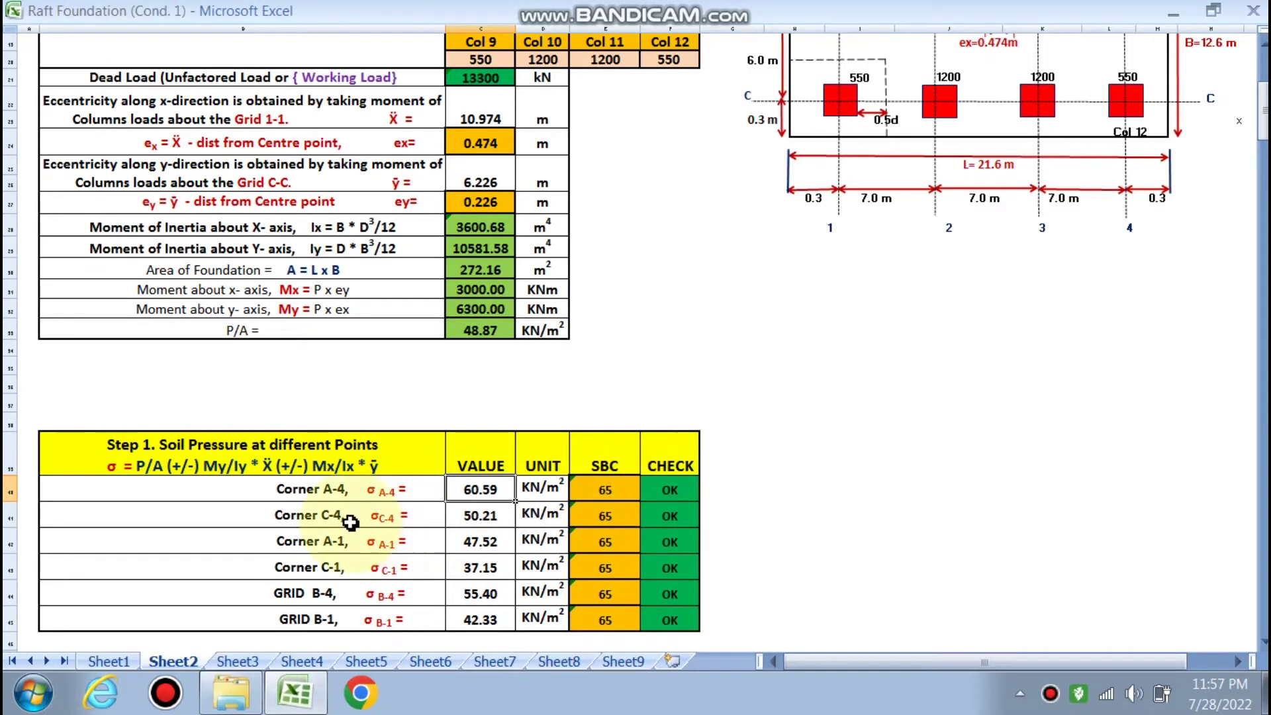
# Check the corner positions on the column layout and inspect the soil pressure formula for corner C-4
pyautogui.scroll(1, 640, 571)
pyautogui.scroll(2, 640, 571)
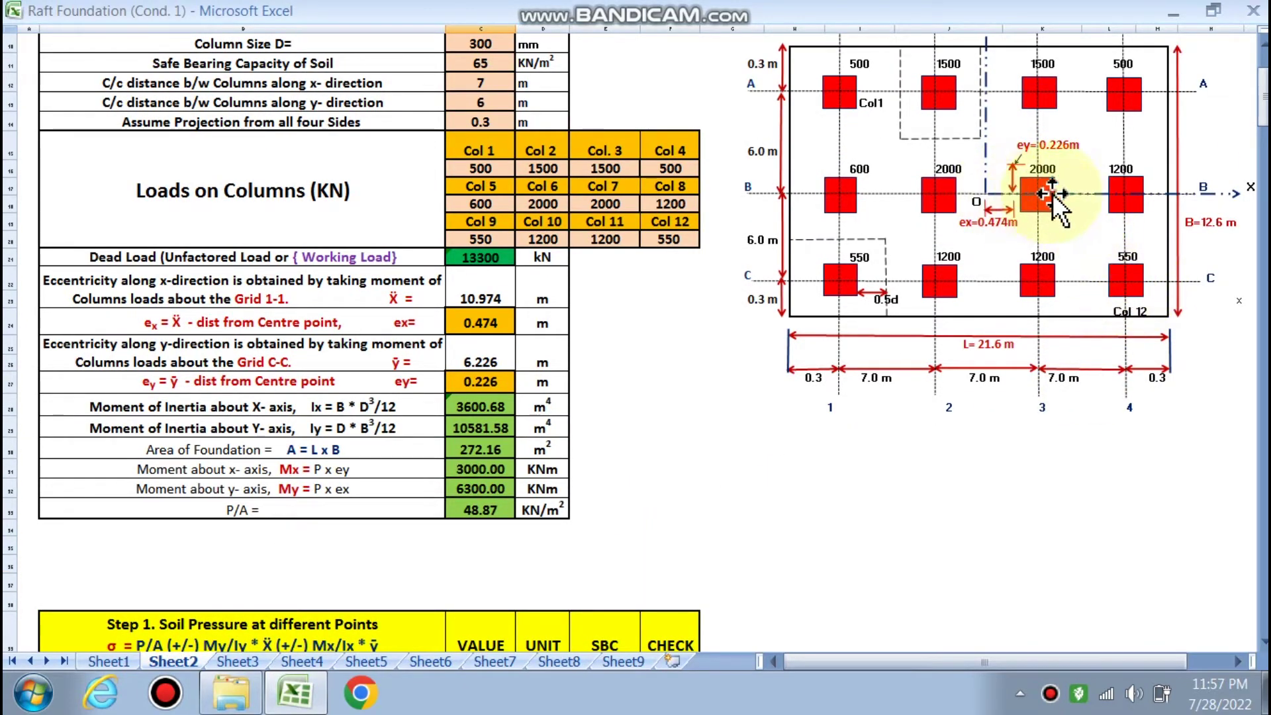
pyautogui.scroll(-3, 926, 410)
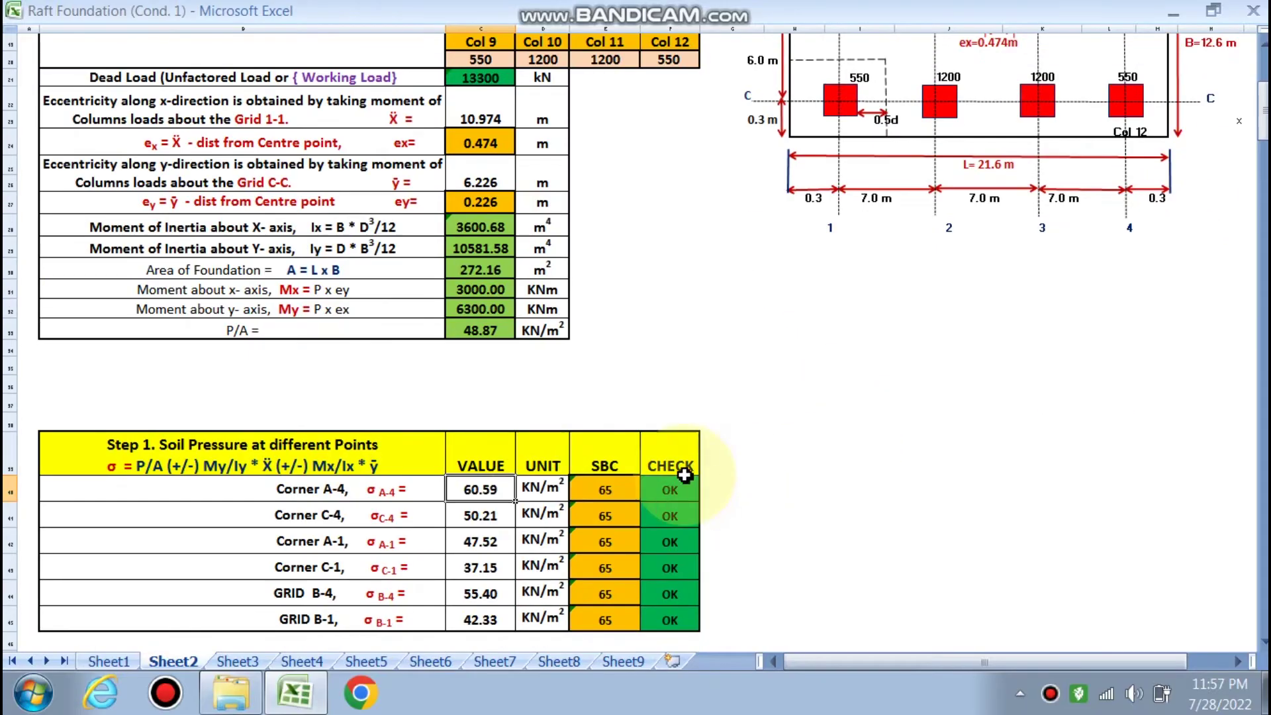
pyautogui.doubleClick(458, 523)
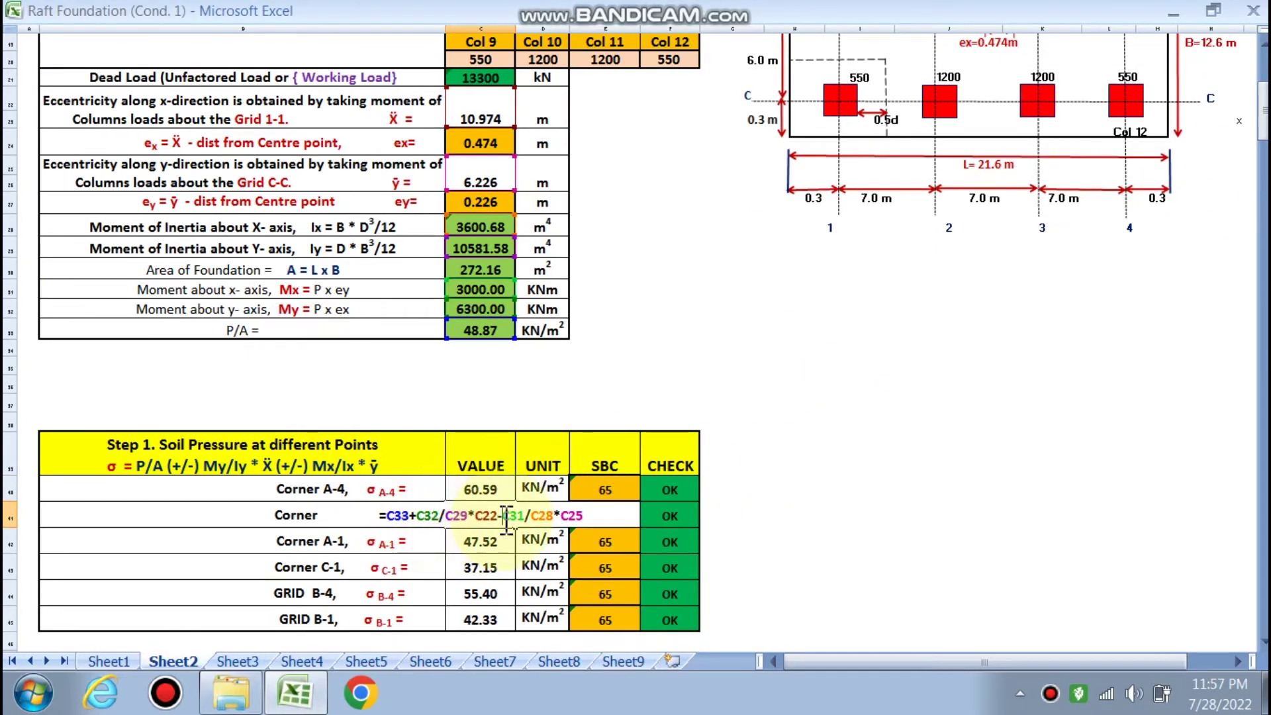
pyautogui.press('Escape')
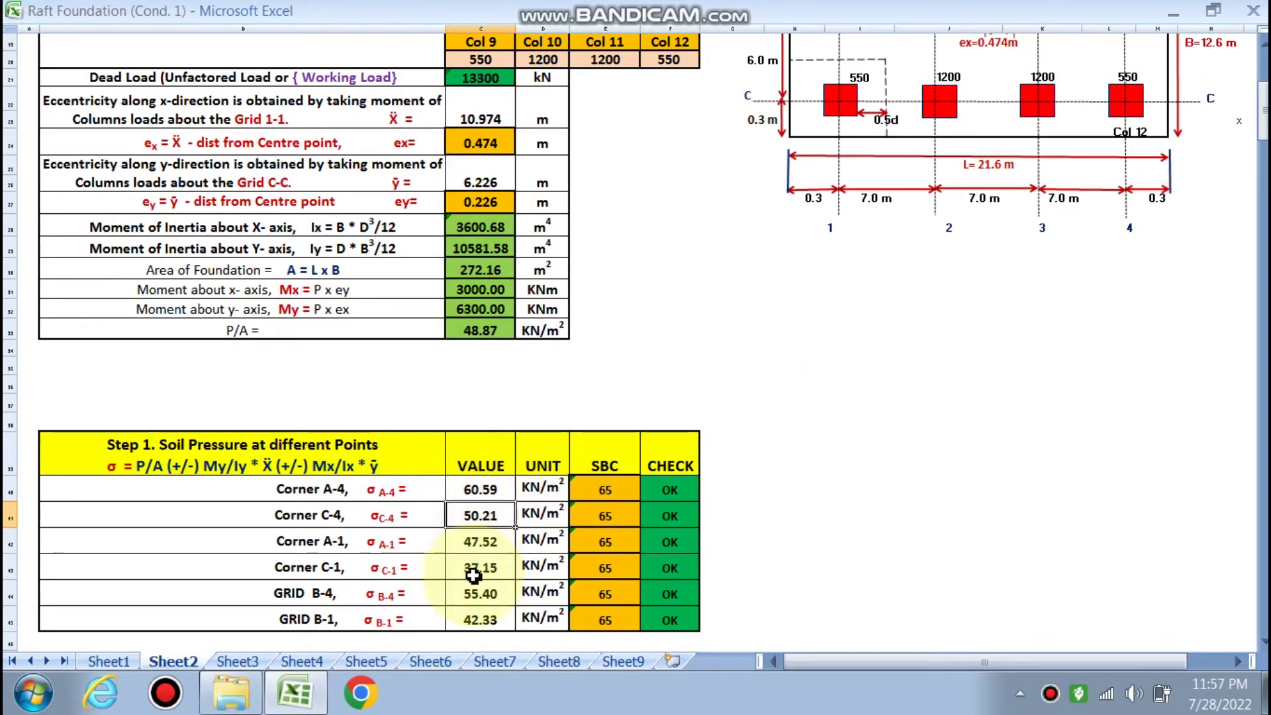
# Review the Step 1 soil pressure checks and compare the three X-direction strip widths in Step 2 with the column layout
pyautogui.scroll(-2, 410, 489)
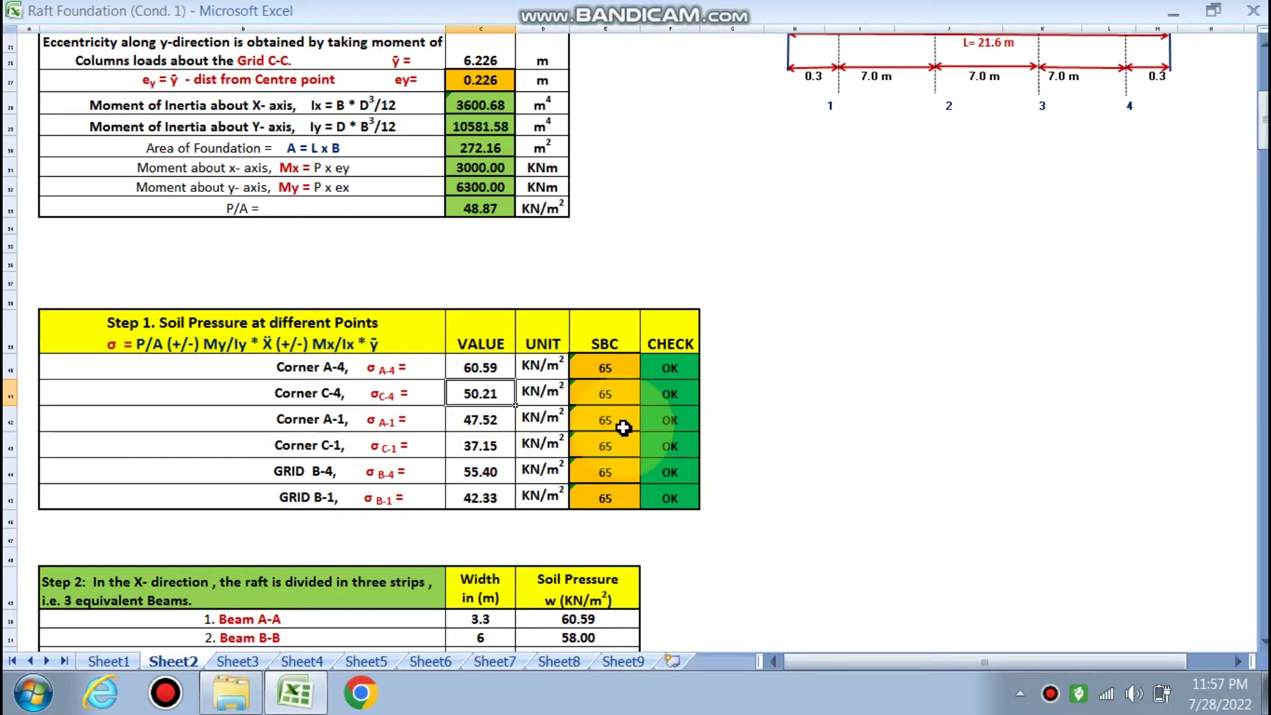
pyautogui.scroll(-3, 632, 414)
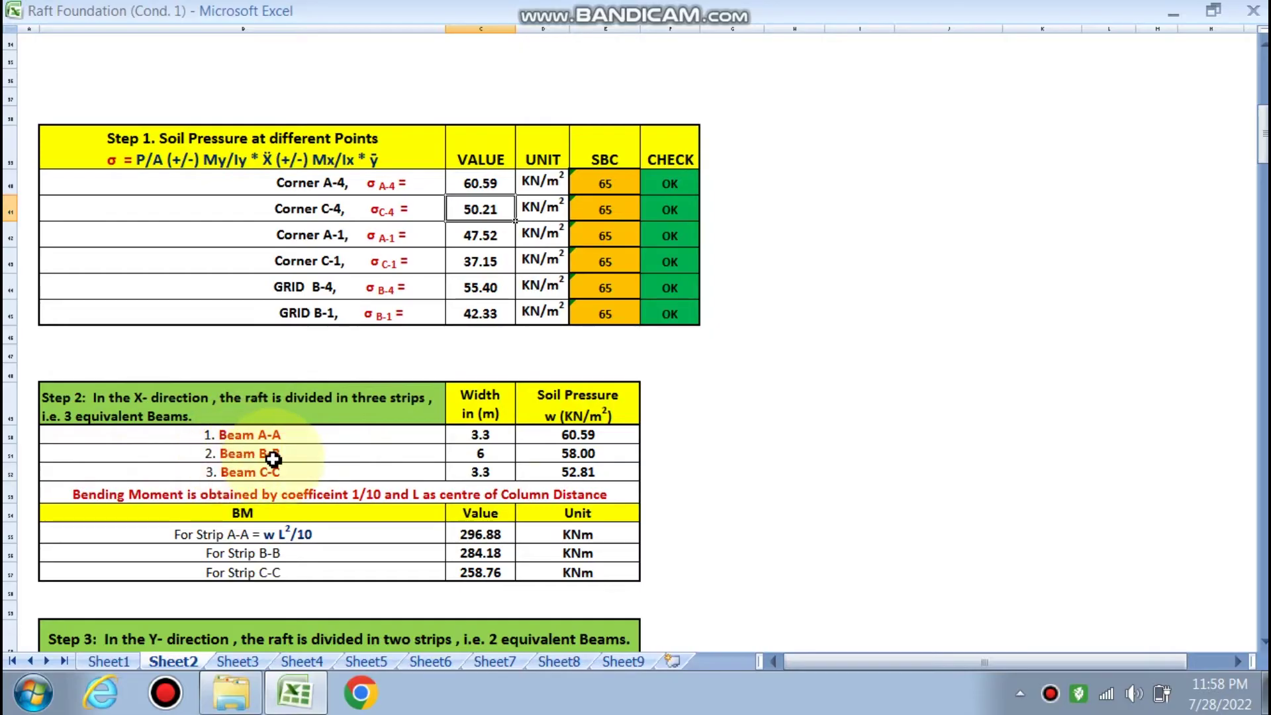
pyautogui.scroll(6, 786, 426)
pyautogui.scroll(3, 786, 426)
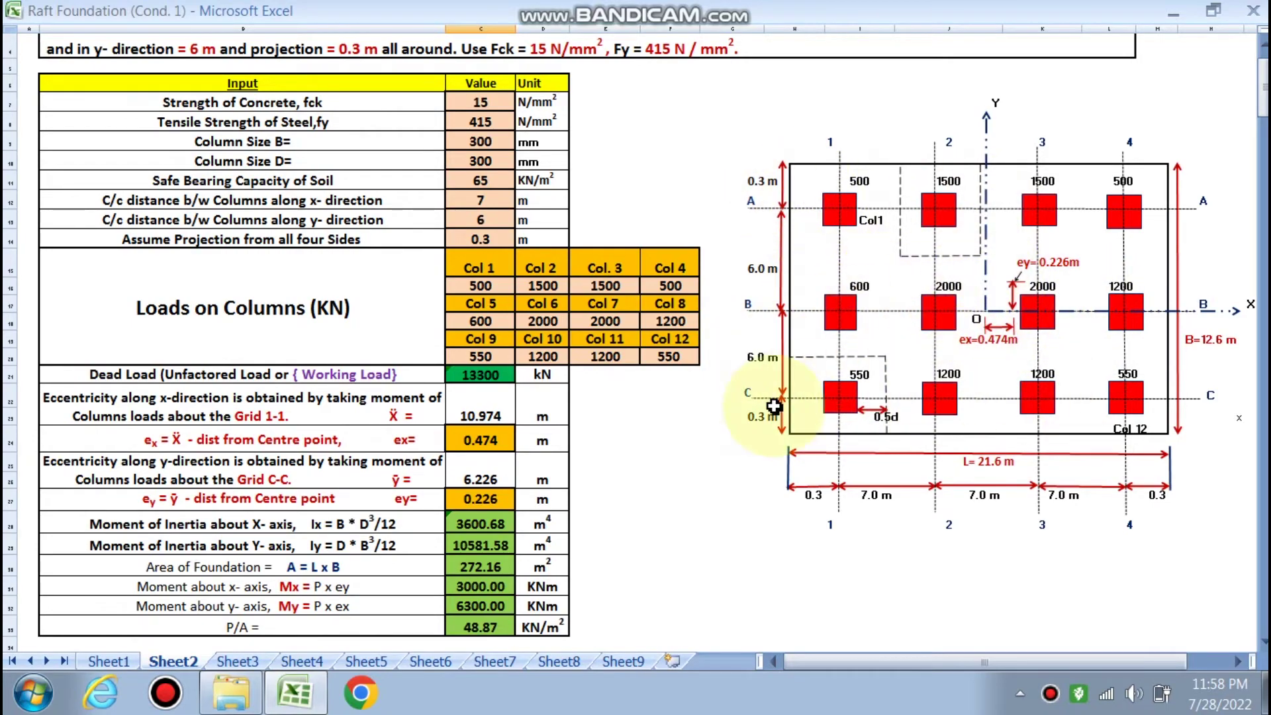
pyautogui.scroll(-6, 669, 474)
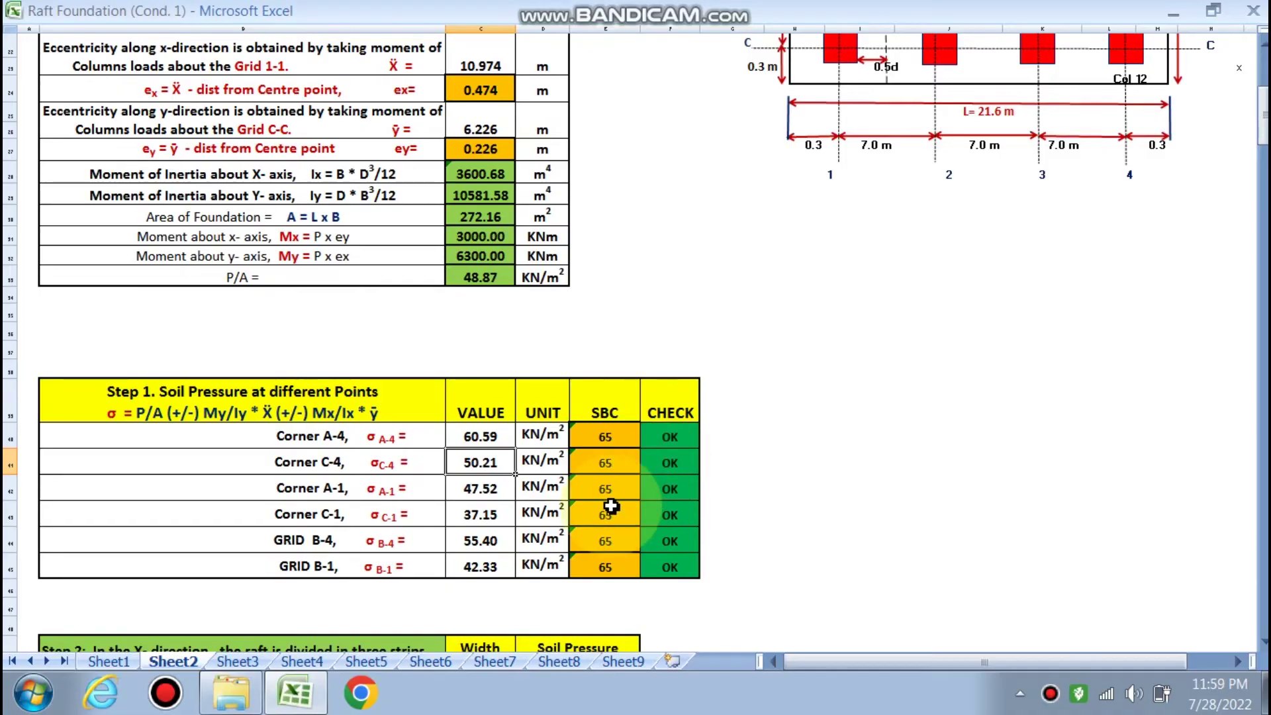
pyautogui.scroll(-3, 563, 523)
pyautogui.scroll(7, 758, 151)
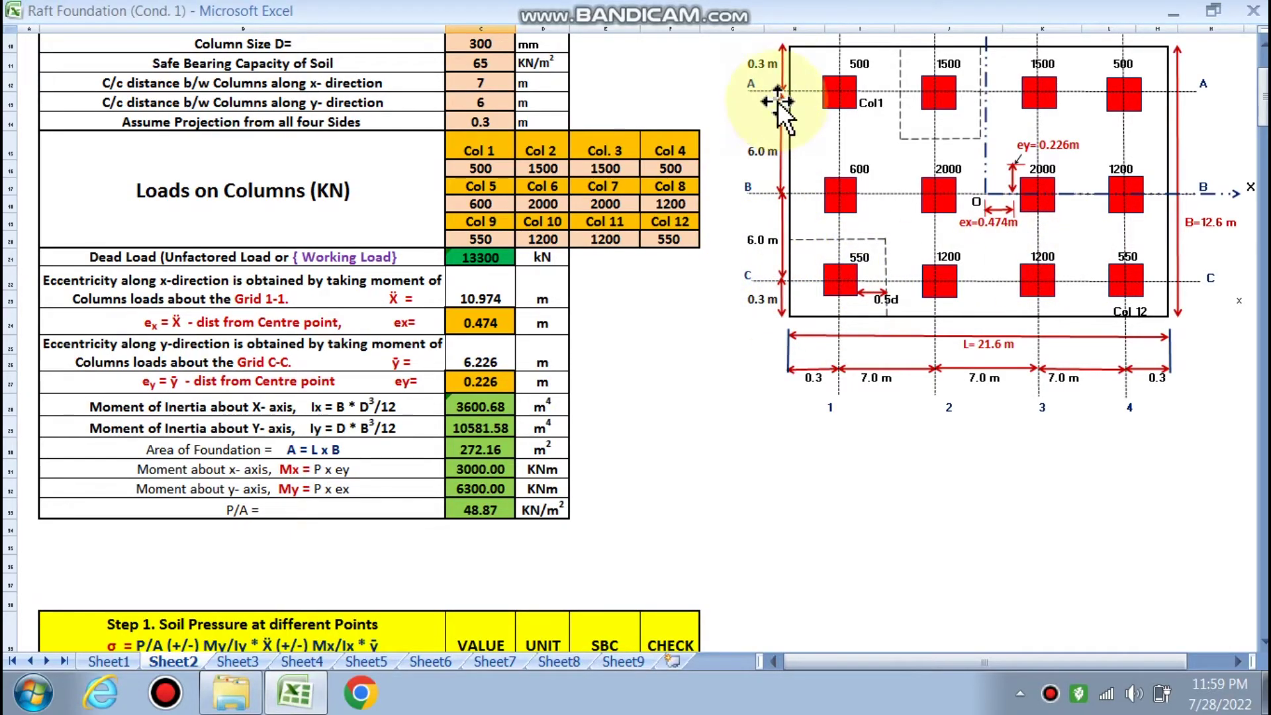
pyautogui.scroll(-8, 666, 301)
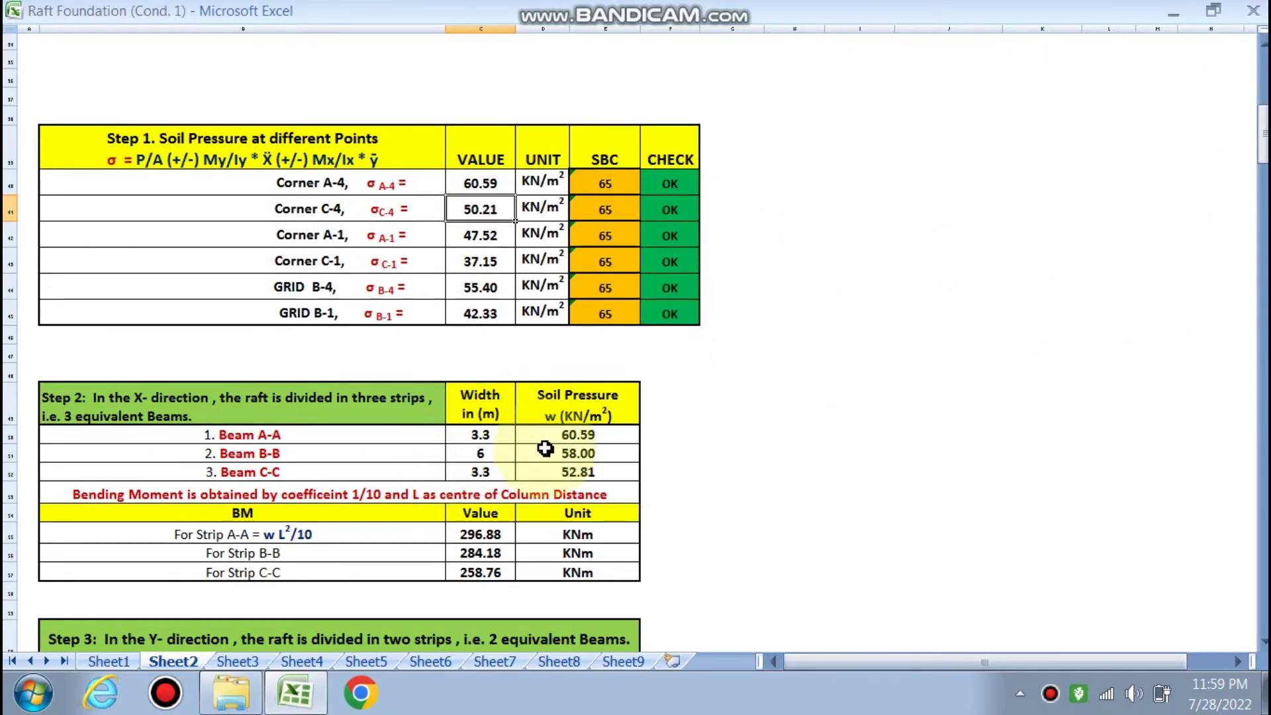
# Inspect the soil pressure formula for Beam A-A in Step 2 and locate its corner A-4 on the column layout
pyautogui.doubleClick(572, 436)
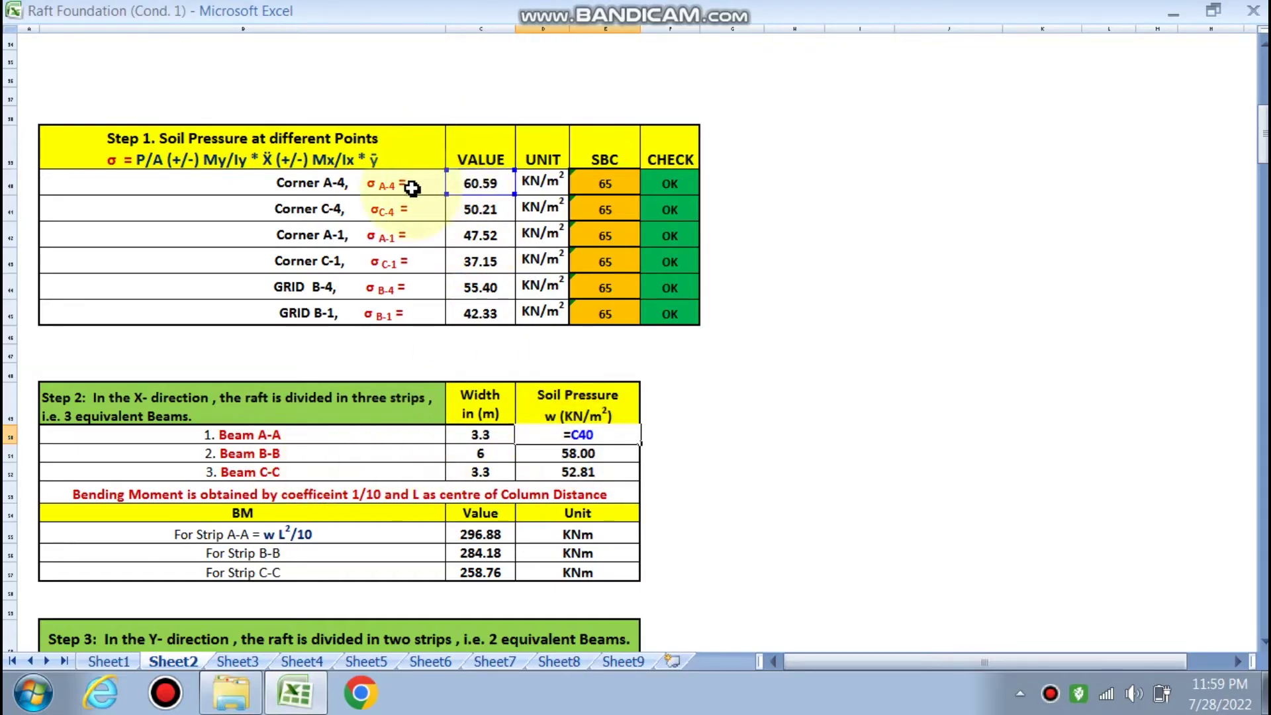
pyautogui.scroll(9, 780, 292)
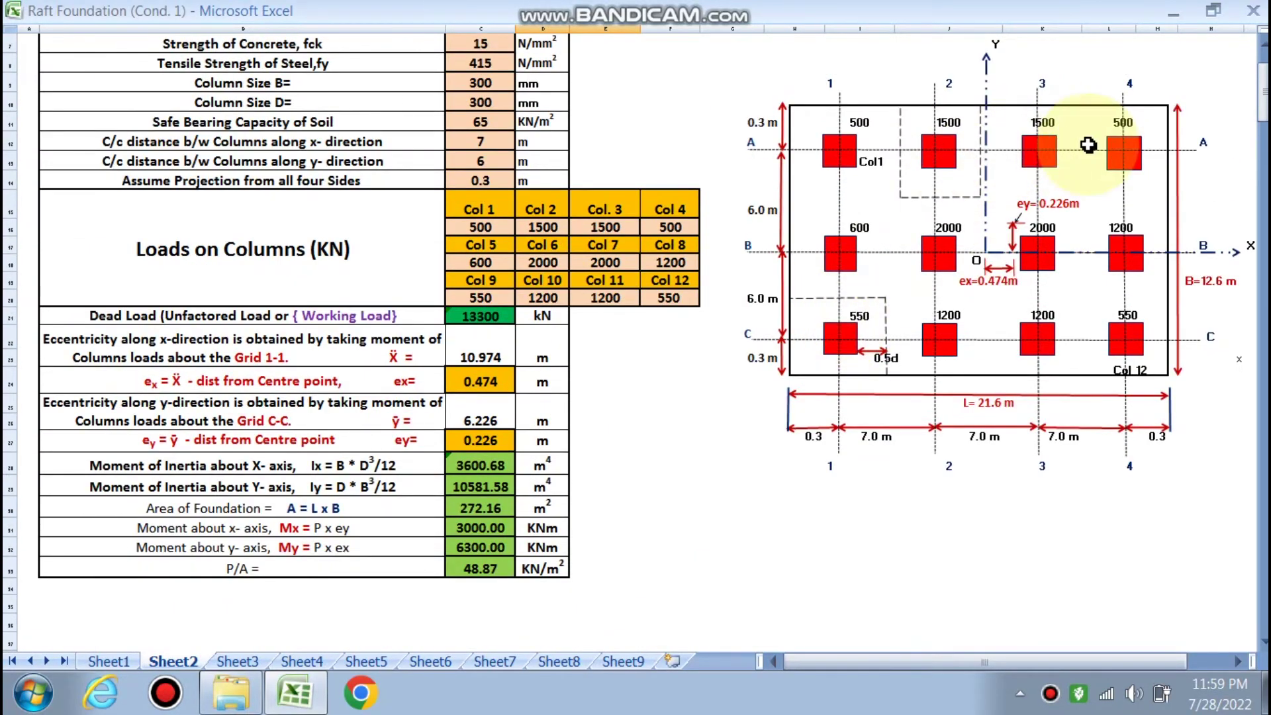
pyautogui.scroll(-7, 860, 311)
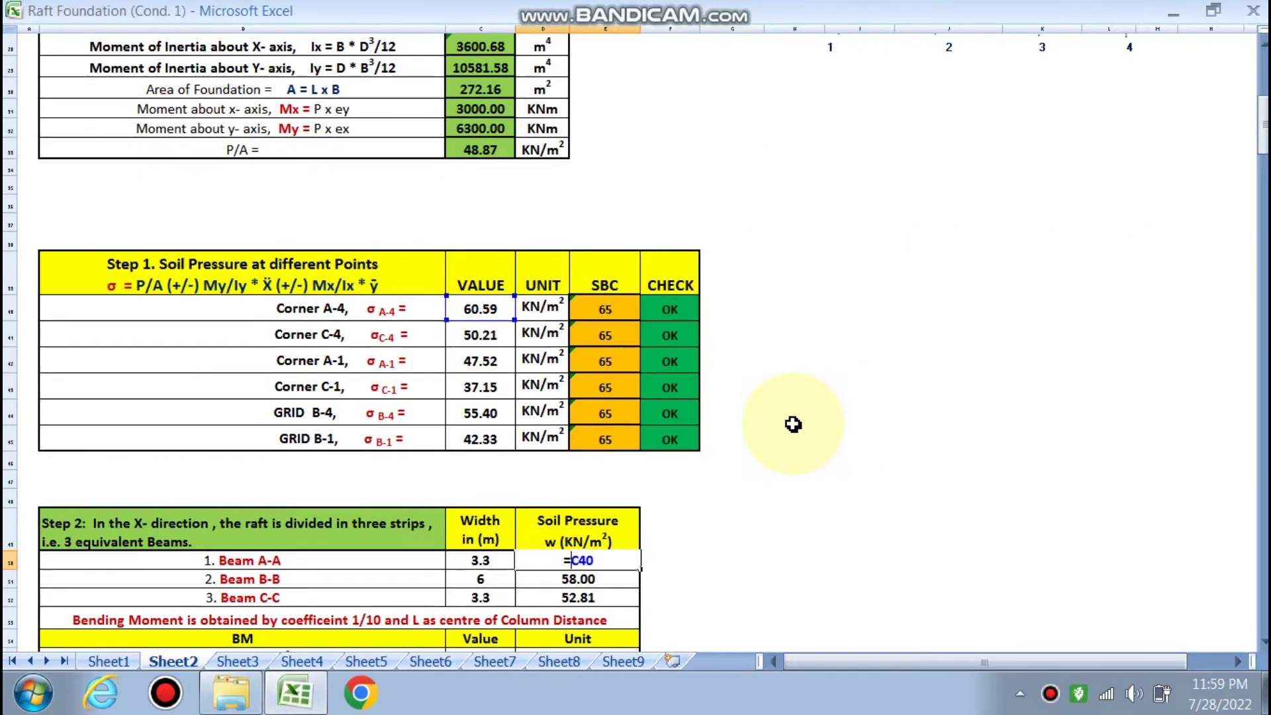
pyautogui.scroll(-2, 758, 445)
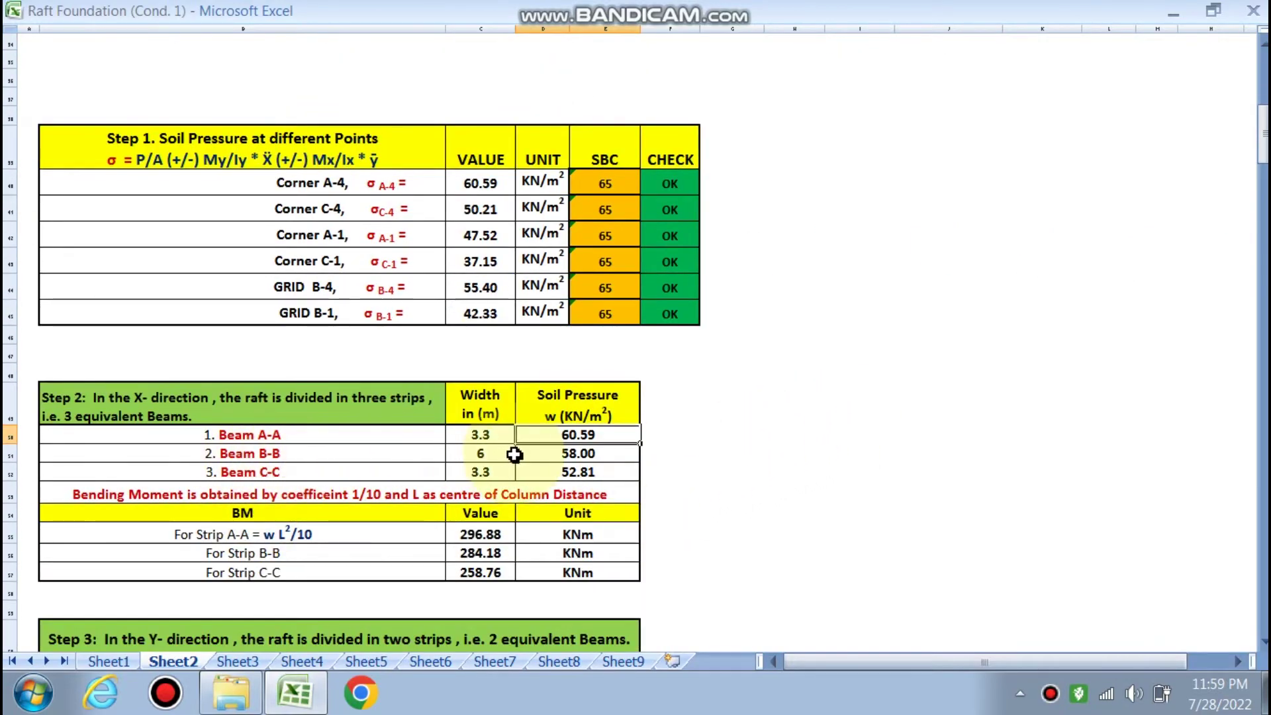
# Inspect the soil pressure formula for Beam B-B and trace its references to the Step 1 pressures
pyautogui.click(551, 449)
pyautogui.doubleClick(551, 449)
pyautogui.scroll(1, 483, 264)
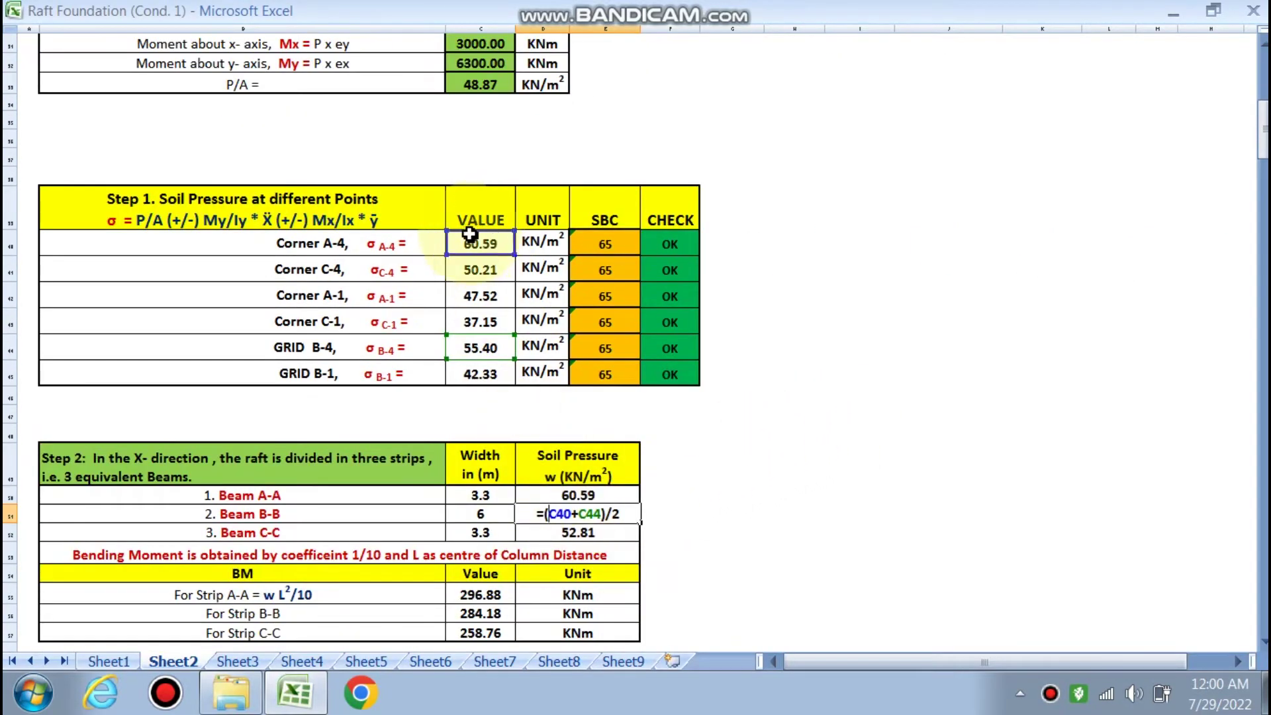
pyautogui.scroll(1, 977, 398)
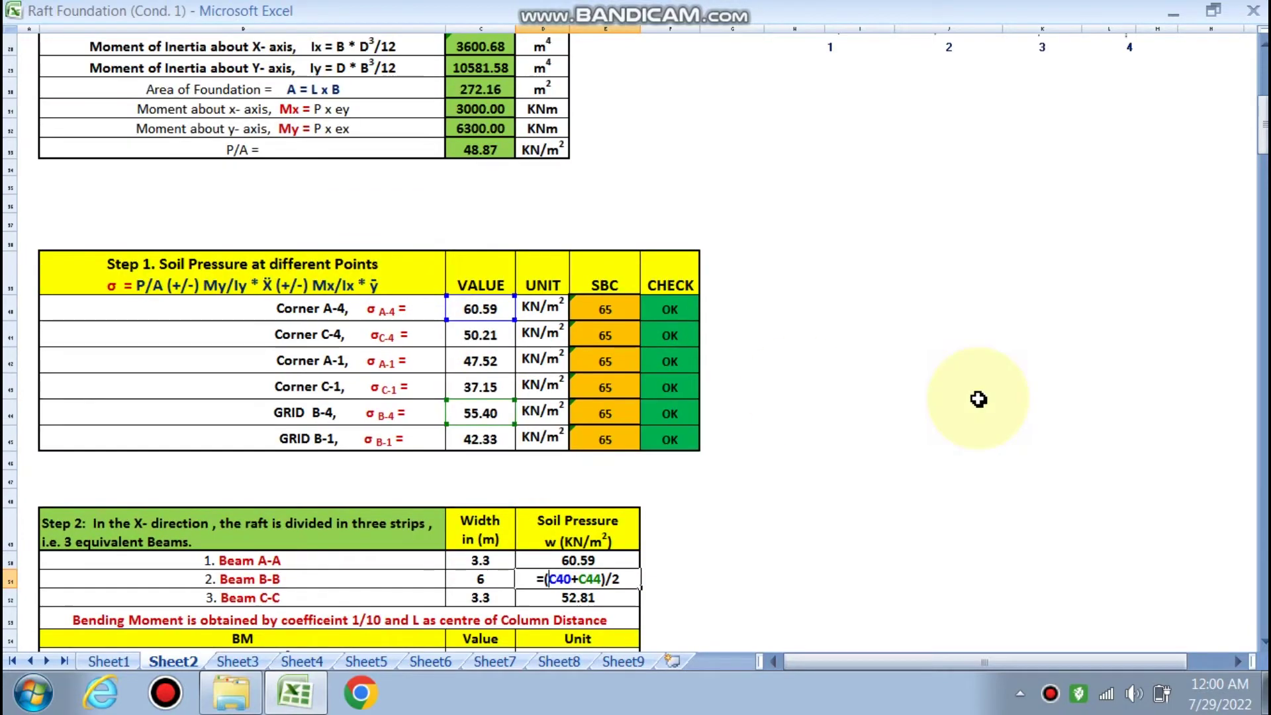
pyautogui.press('Return')
# Inspect the soil pressure formula for Beam C-C and compare its referenced points with grid line 4 on the column layout
pyautogui.doubleClick(578, 597)
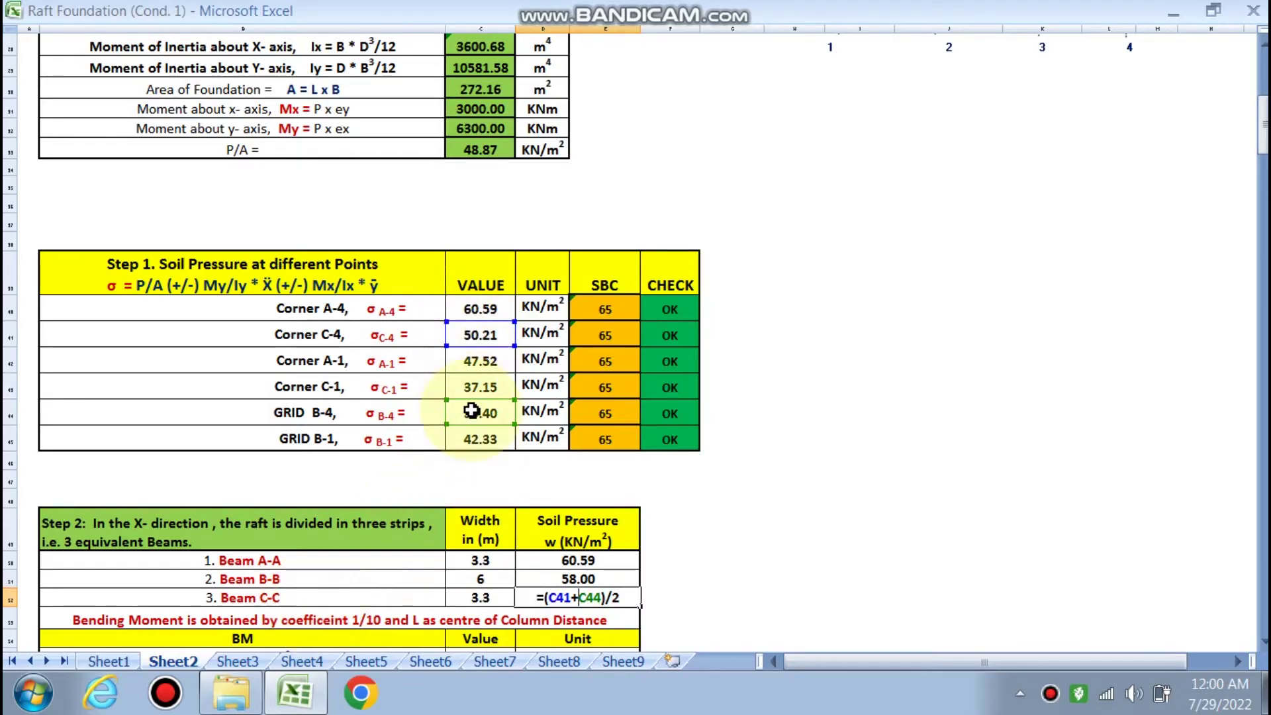
pyautogui.scroll(7, 1038, 377)
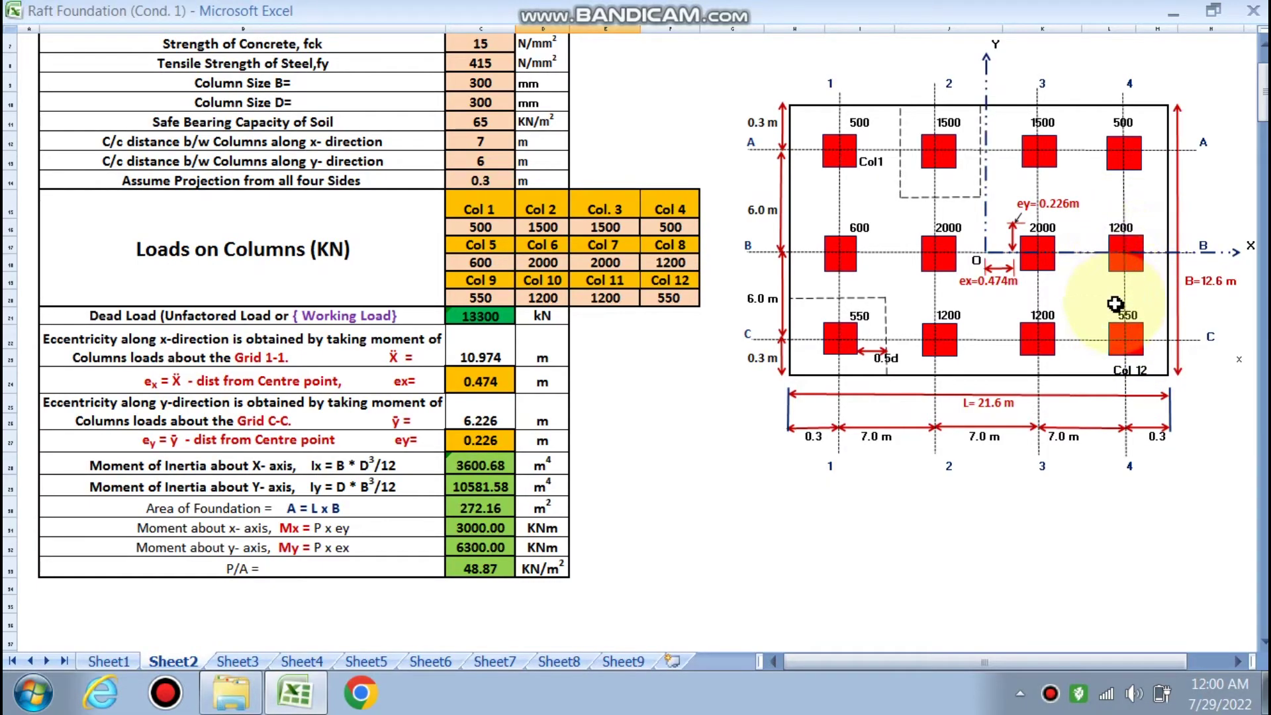
pyautogui.scroll(-9, 799, 282)
pyautogui.click(794, 403)
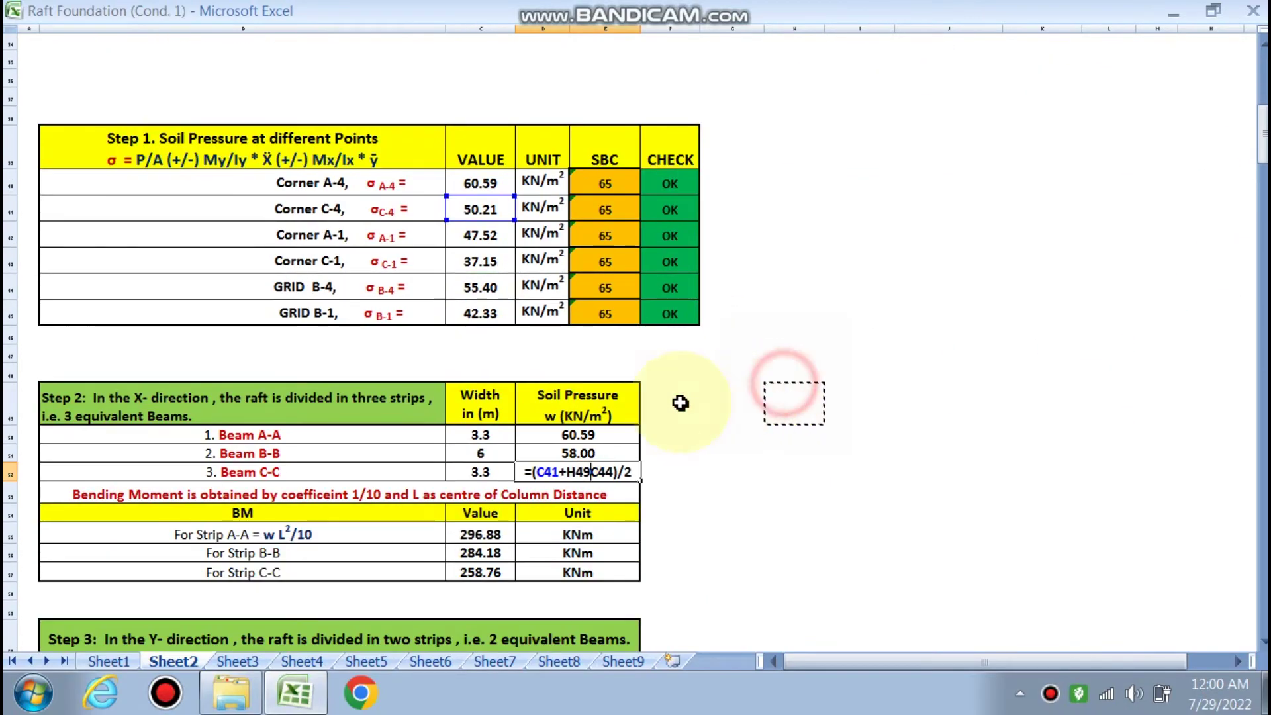
pyautogui.press('Return')
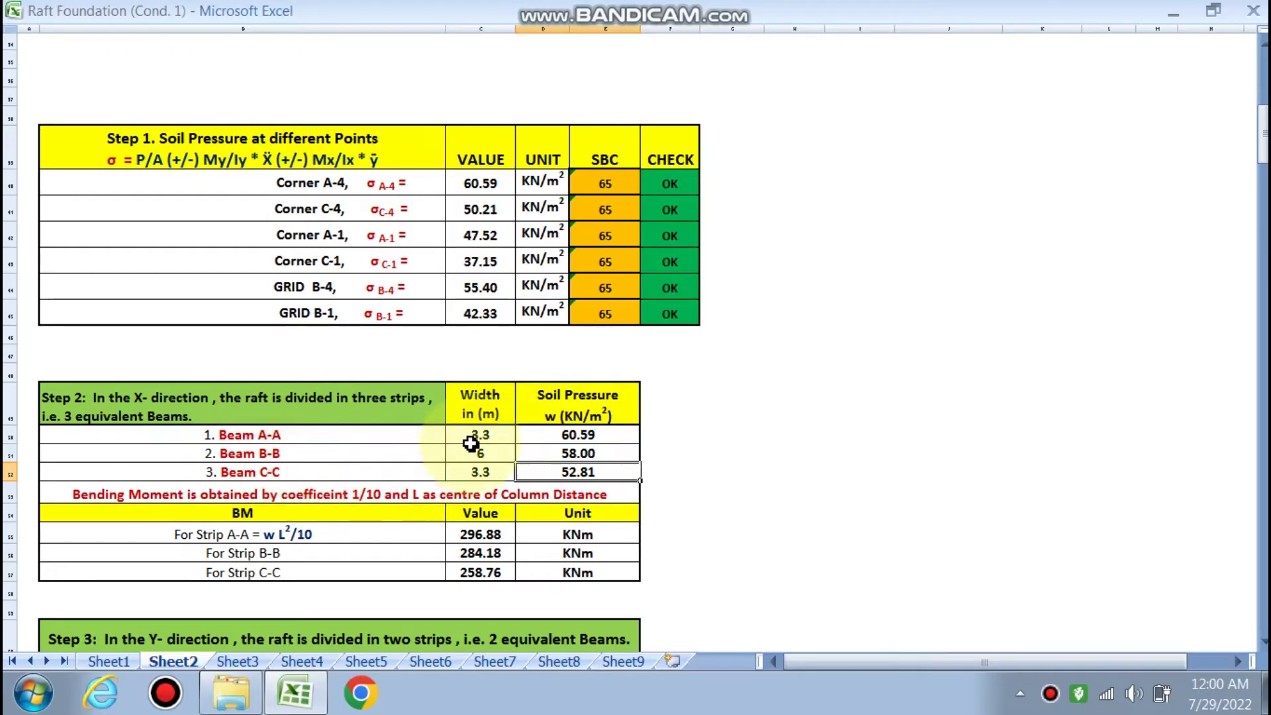
# Check the column spacing along the X-direction on the layout and inspect the bending moment formula for Strip A-A
pyautogui.scroll(-2, 476, 378)
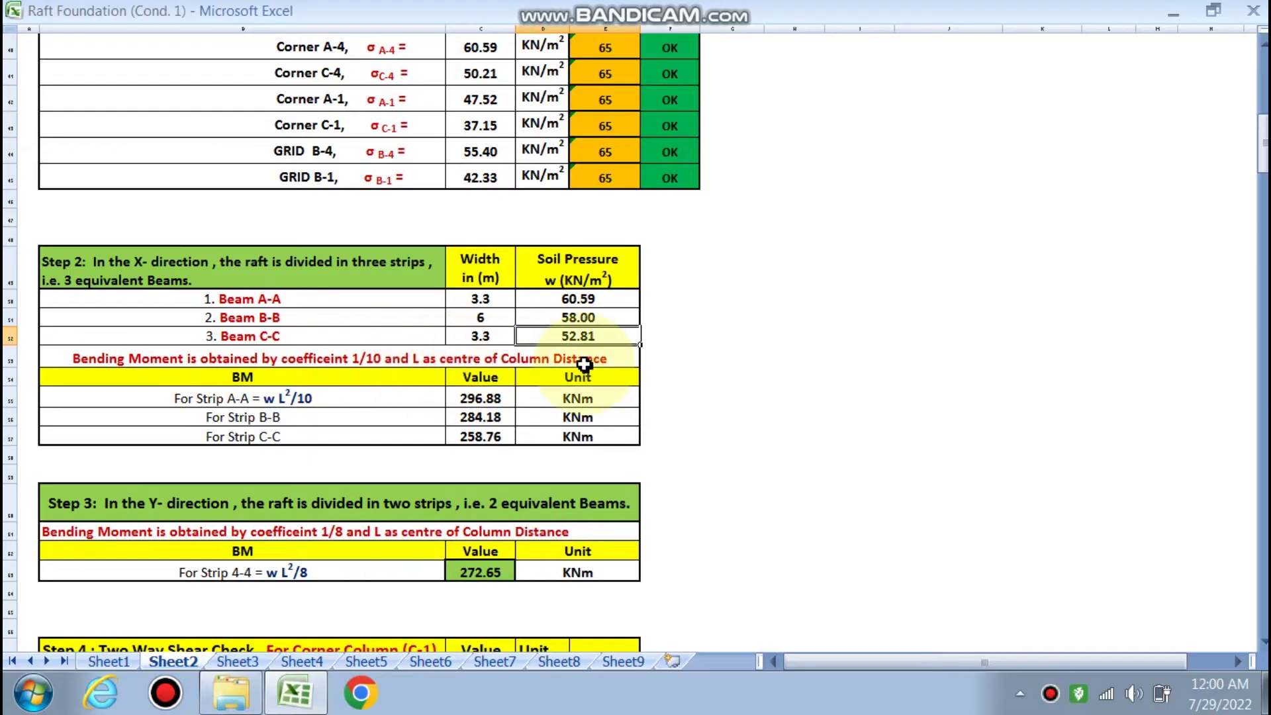
pyautogui.scroll(6, 910, 363)
pyautogui.scroll(5, 910, 363)
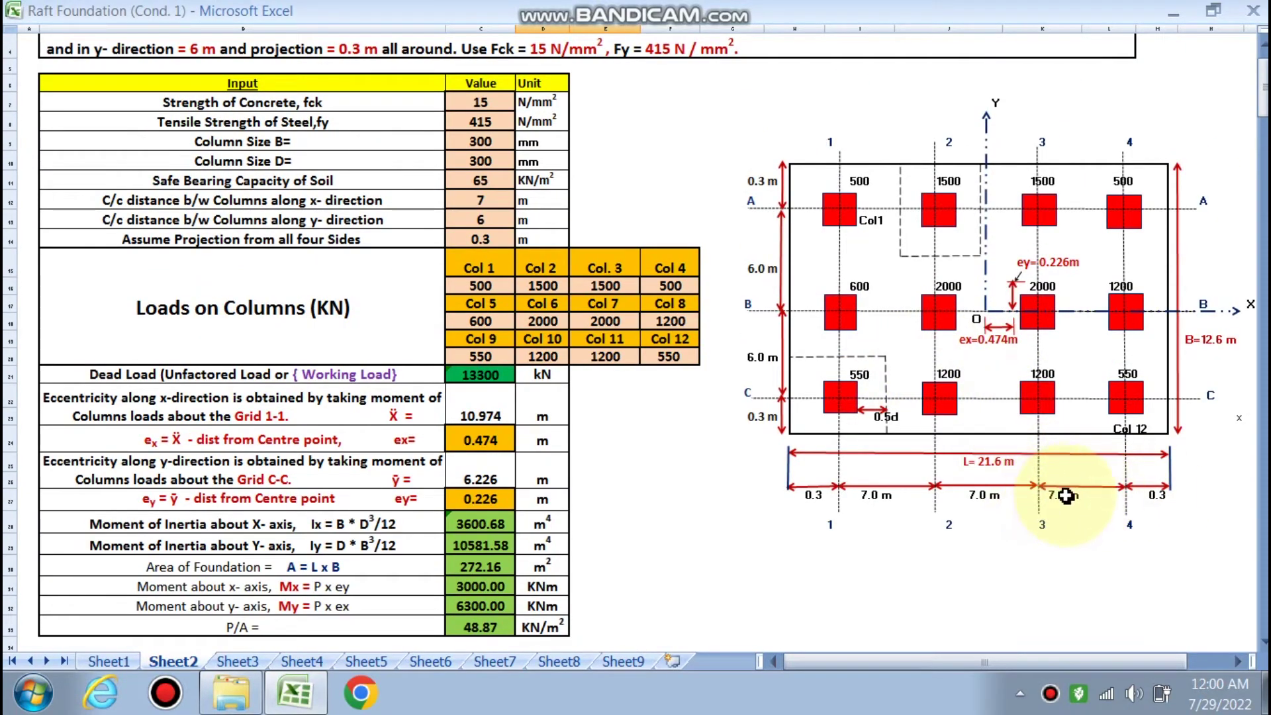
pyautogui.scroll(-12, 558, 420)
pyautogui.scroll(-3, 528, 405)
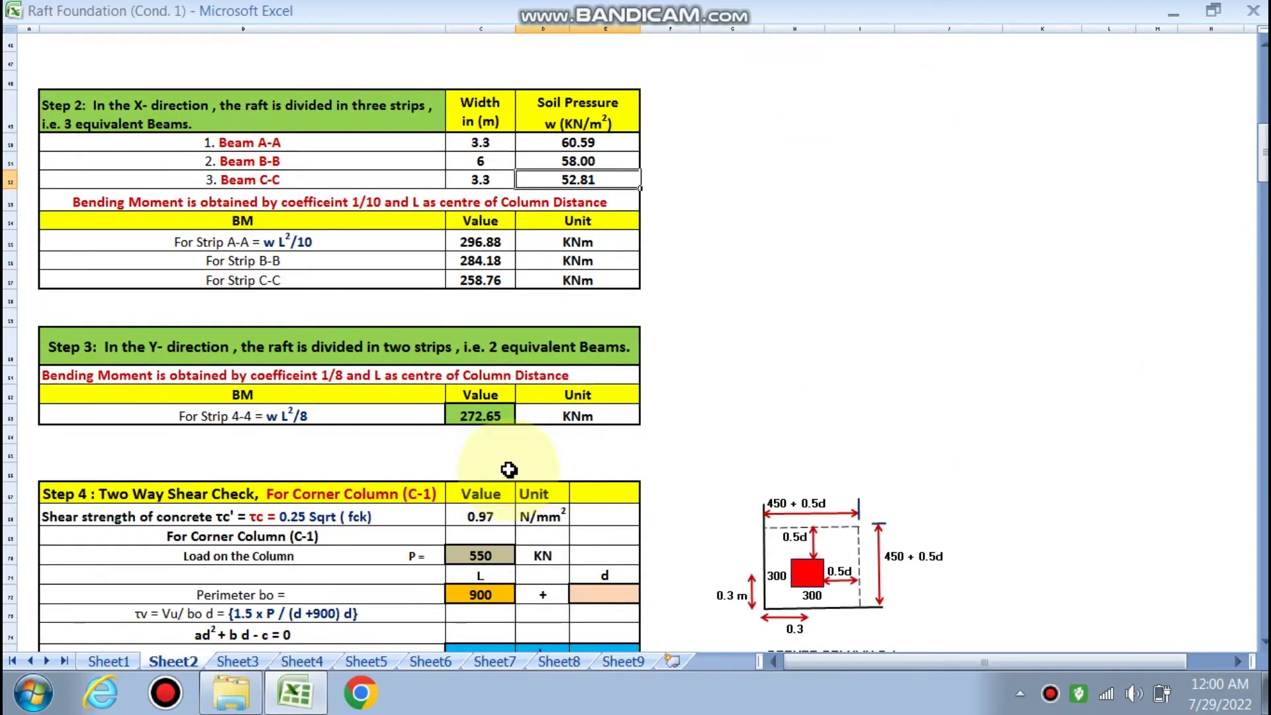
pyautogui.scroll(1, 217, 248)
pyautogui.doubleClick(485, 320)
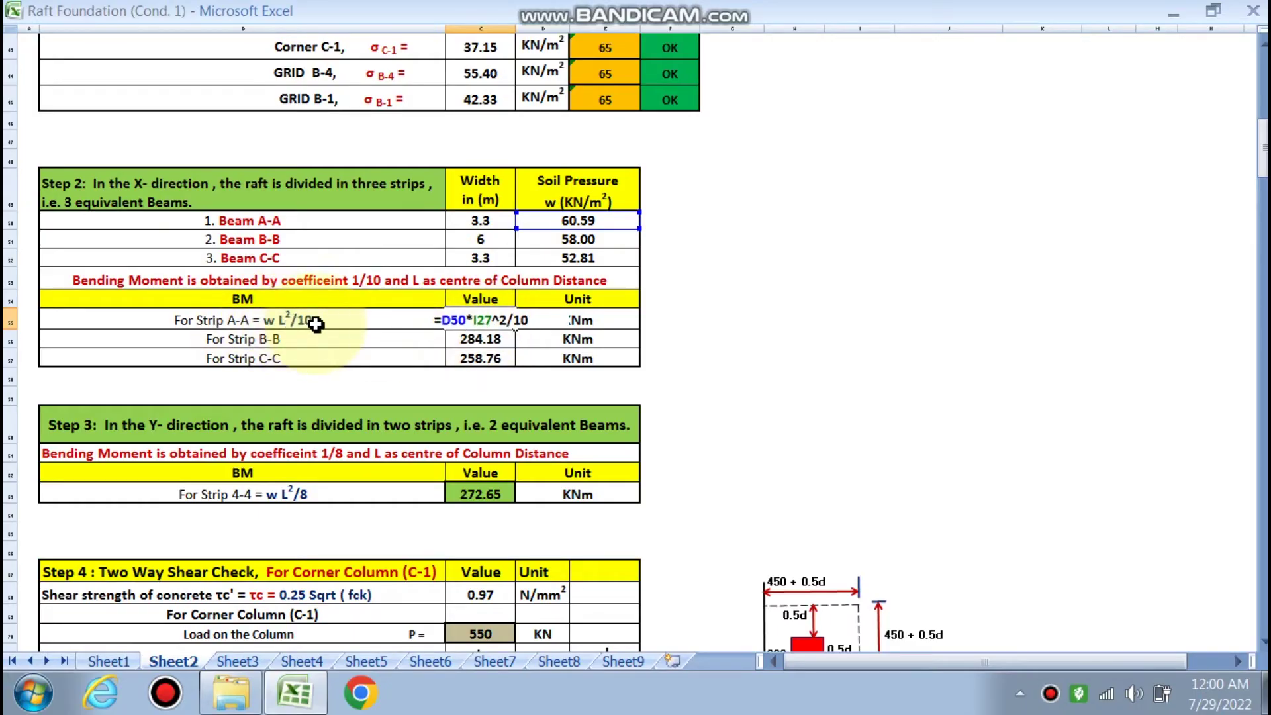
pyautogui.press('Escape')
# Compare the Y-direction strip division in Step 3 with the spans along grid line 4 on the column layout
pyautogui.scroll(-2, 475, 357)
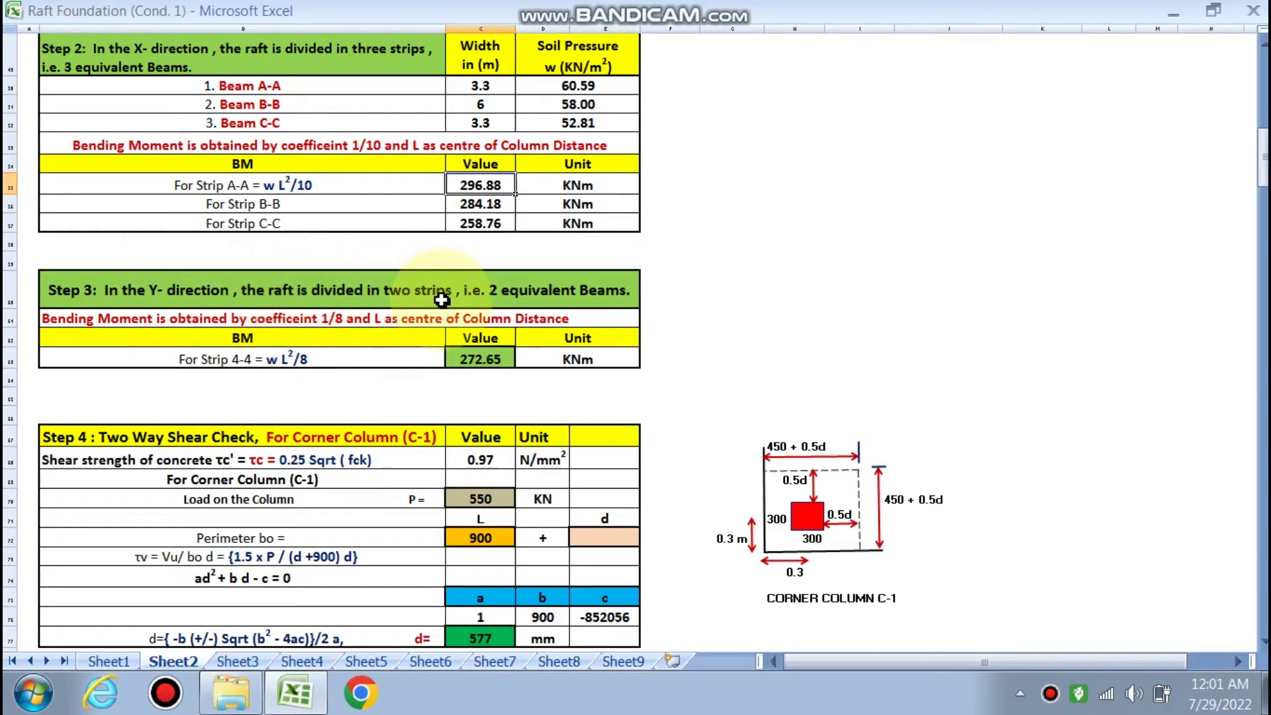
pyautogui.scroll(14, 700, 310)
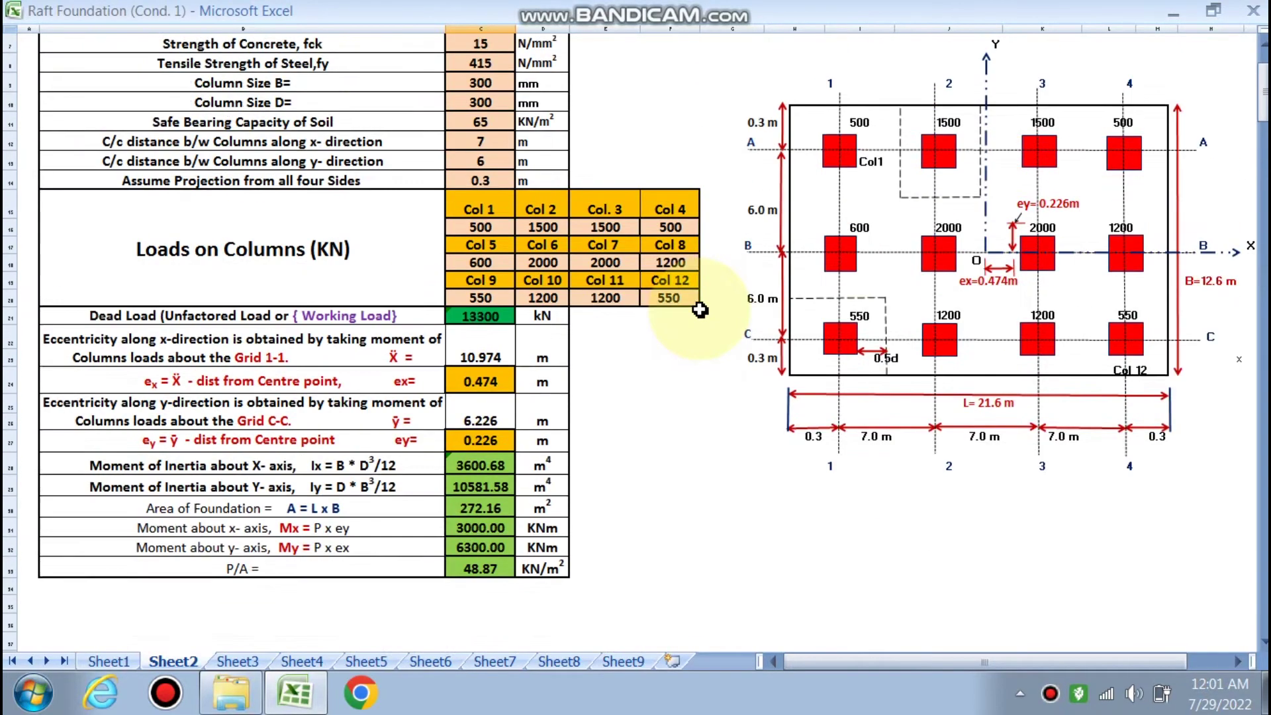
pyautogui.scroll(1, 701, 310)
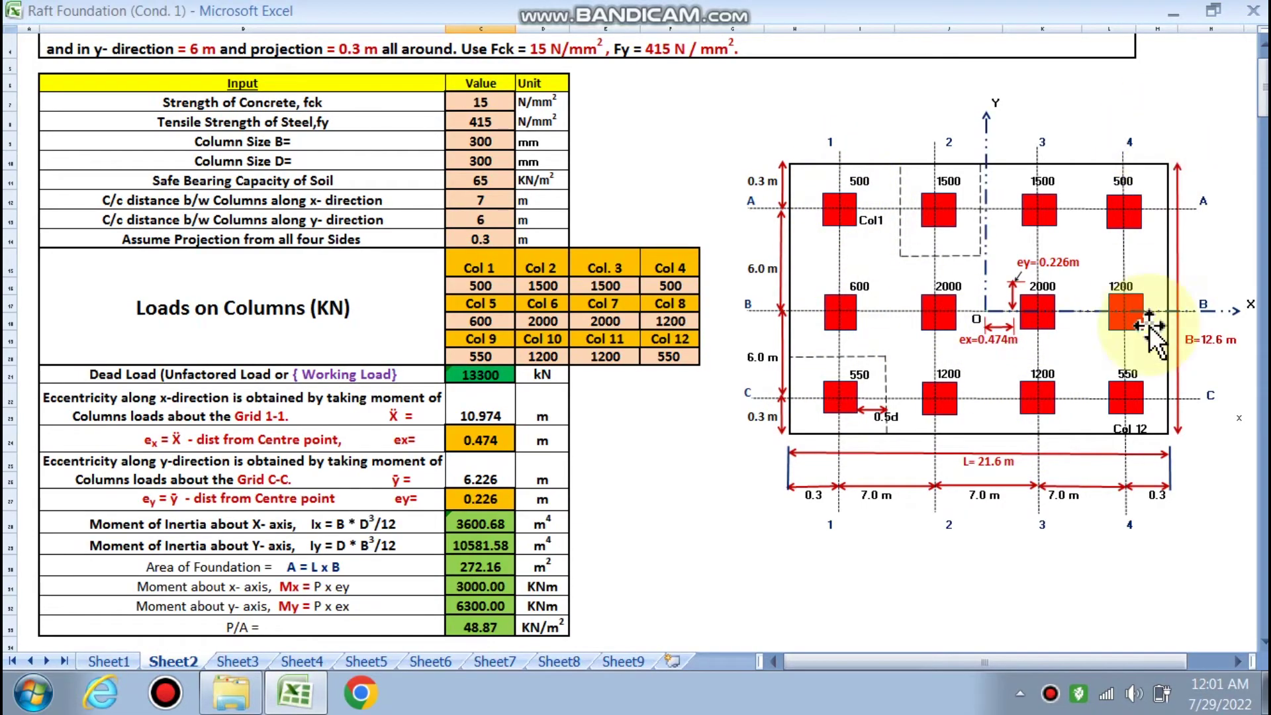
pyautogui.scroll(-12, 914, 311)
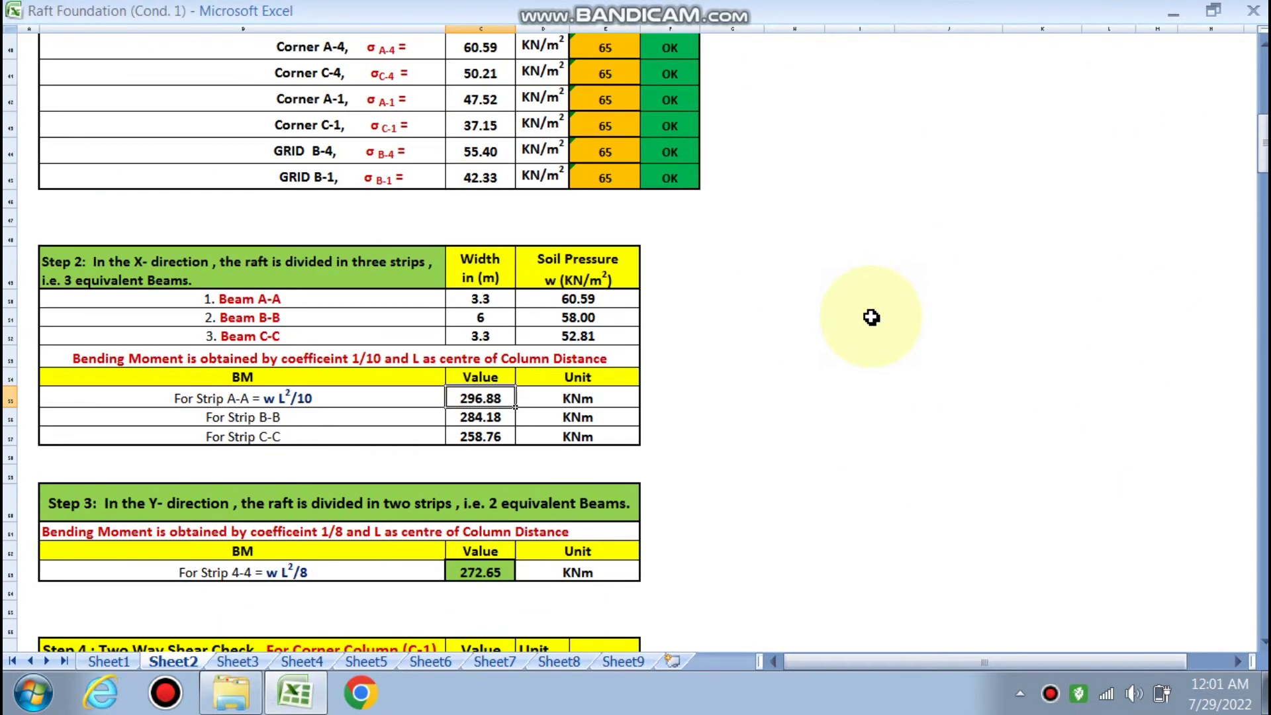
pyautogui.scroll(-3, 658, 357)
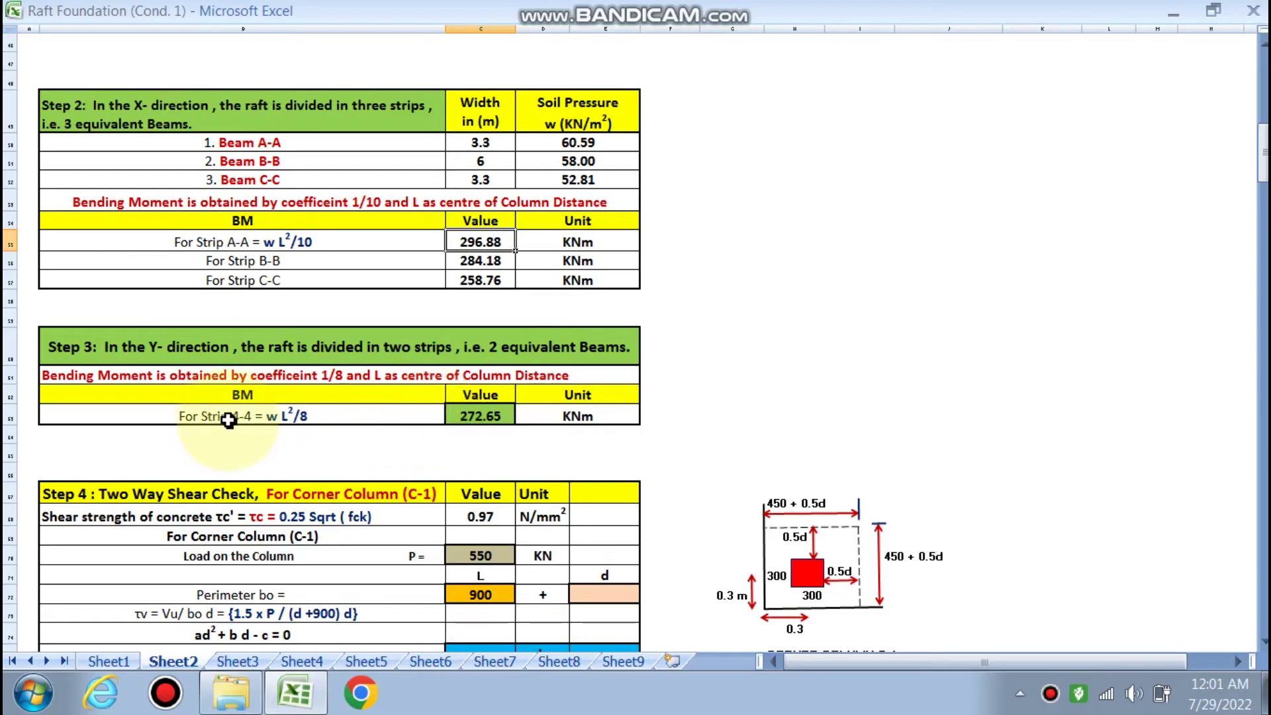
pyautogui.scroll(10, 964, 420)
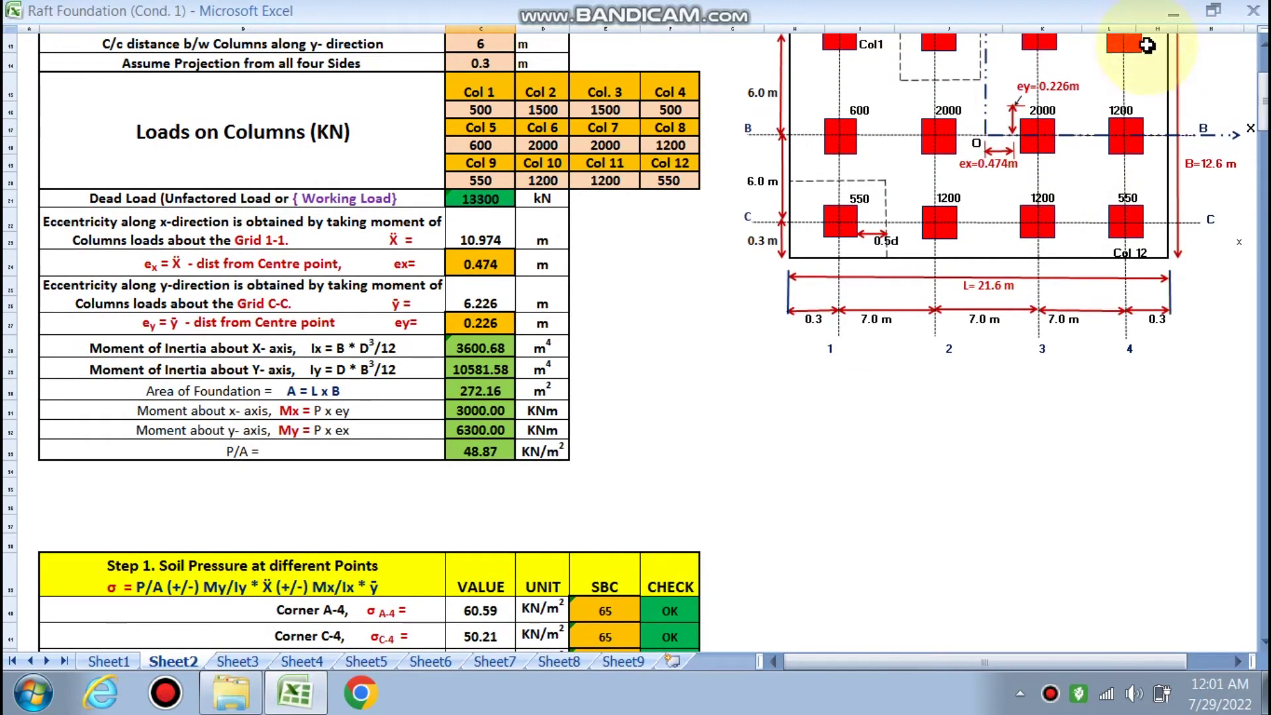
pyautogui.scroll(3, 1147, 19)
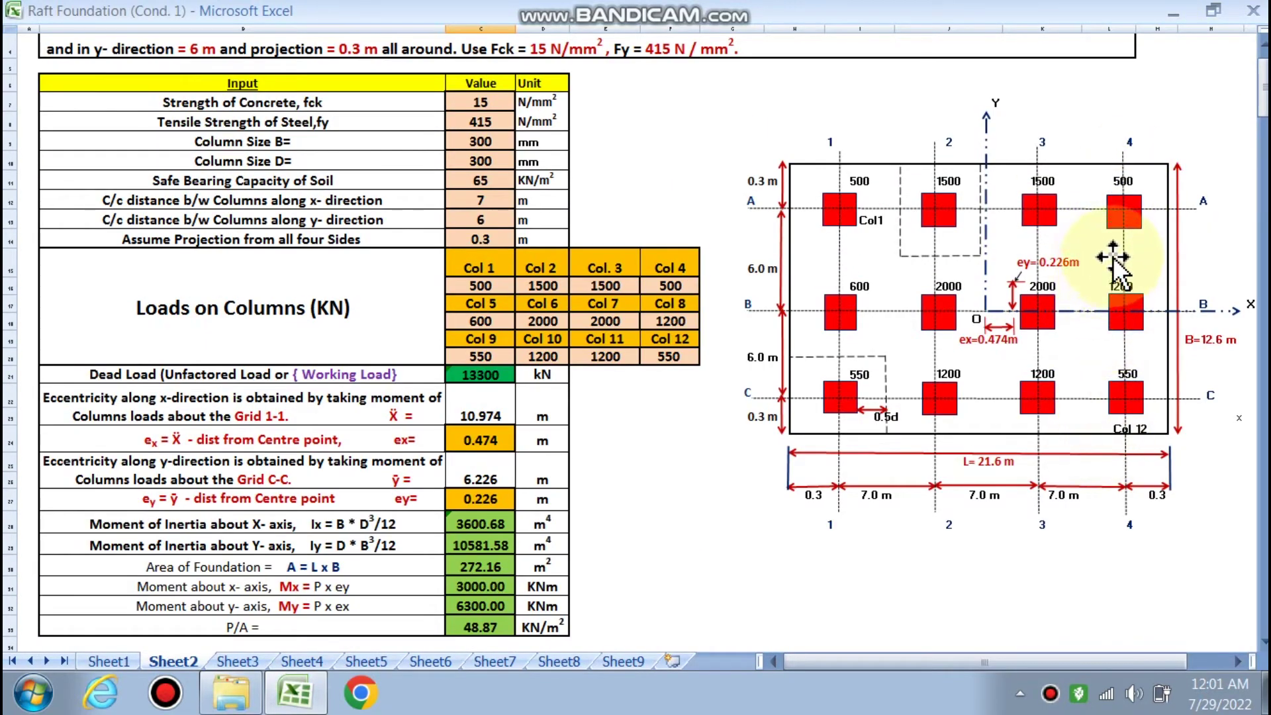
pyautogui.scroll(-14, 815, 344)
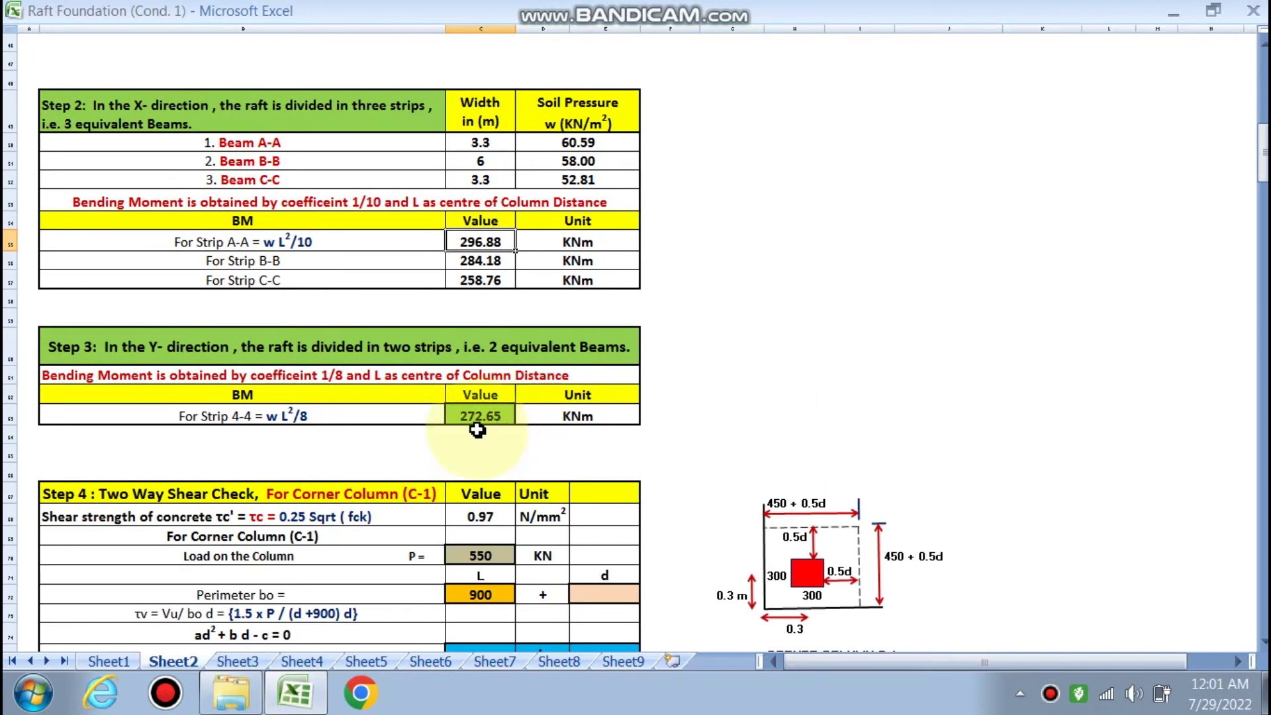
# Inspect the bending moment formula for Strip 4-4 in Step 3, tracing its references to the corner A-4 pressure and Y-direction column spacing
pyautogui.doubleClick(476, 417)
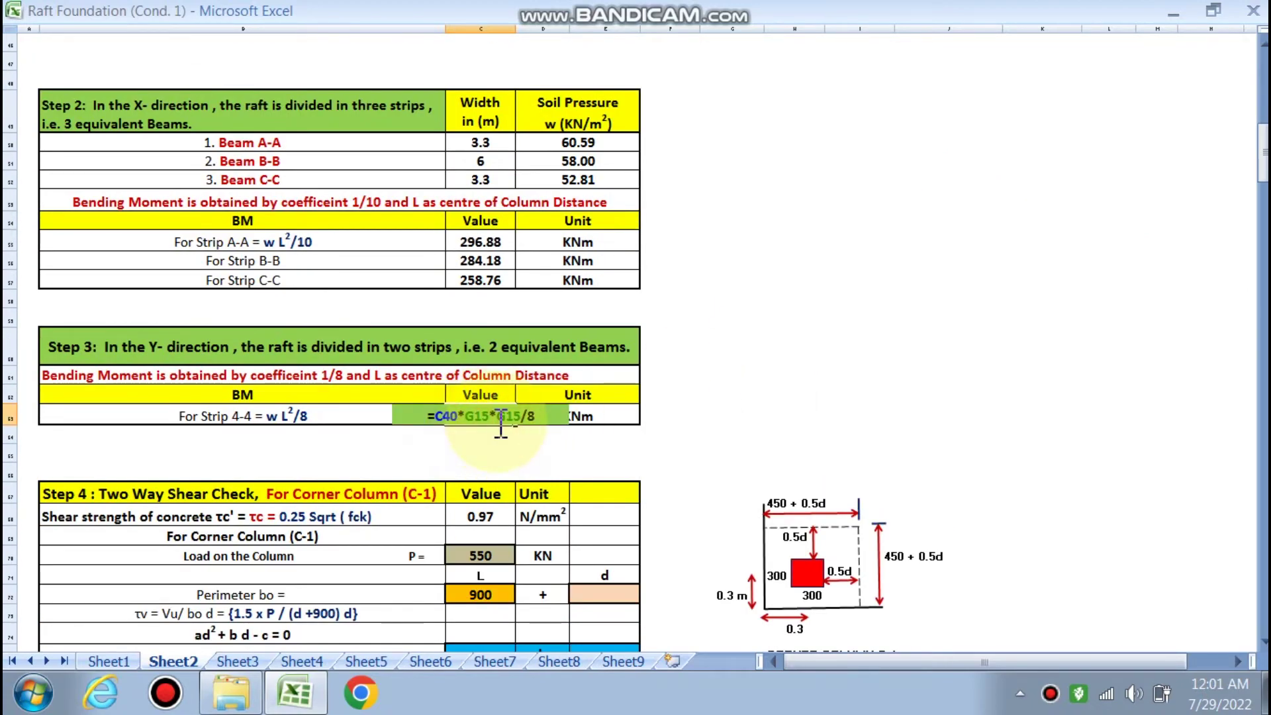
pyautogui.scroll(3, 496, 423)
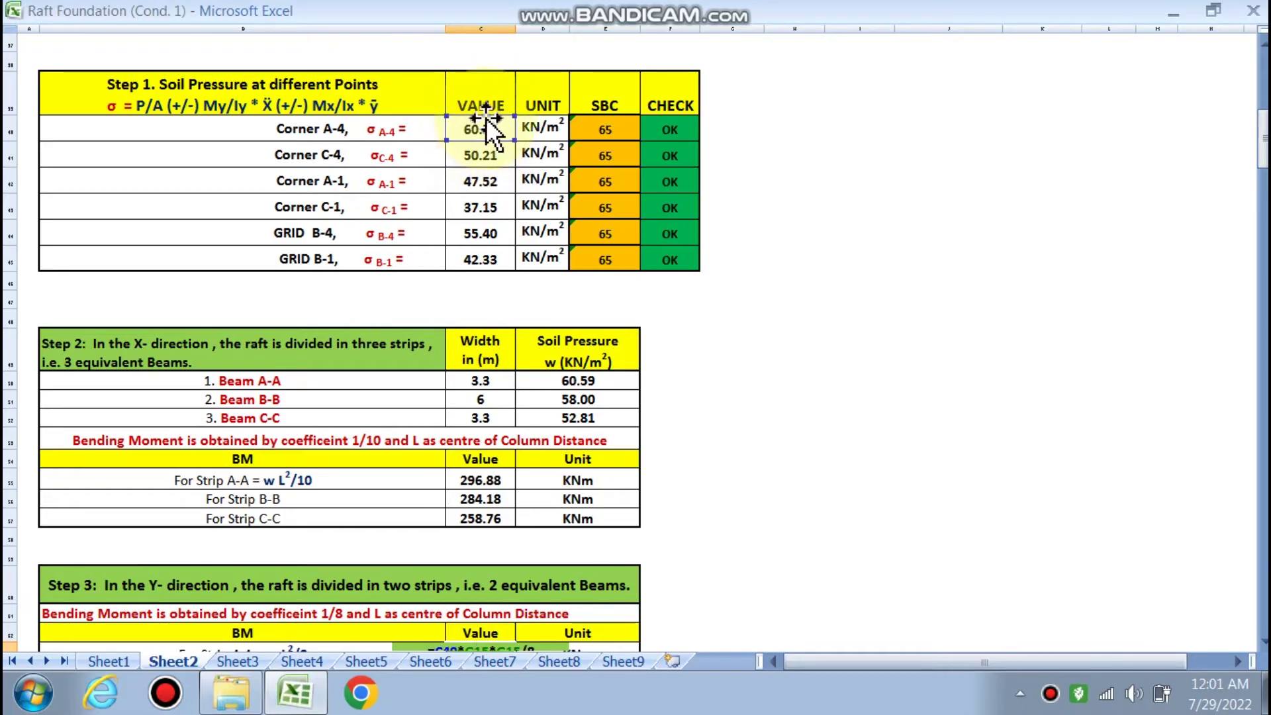
pyautogui.scroll(-3, 488, 296)
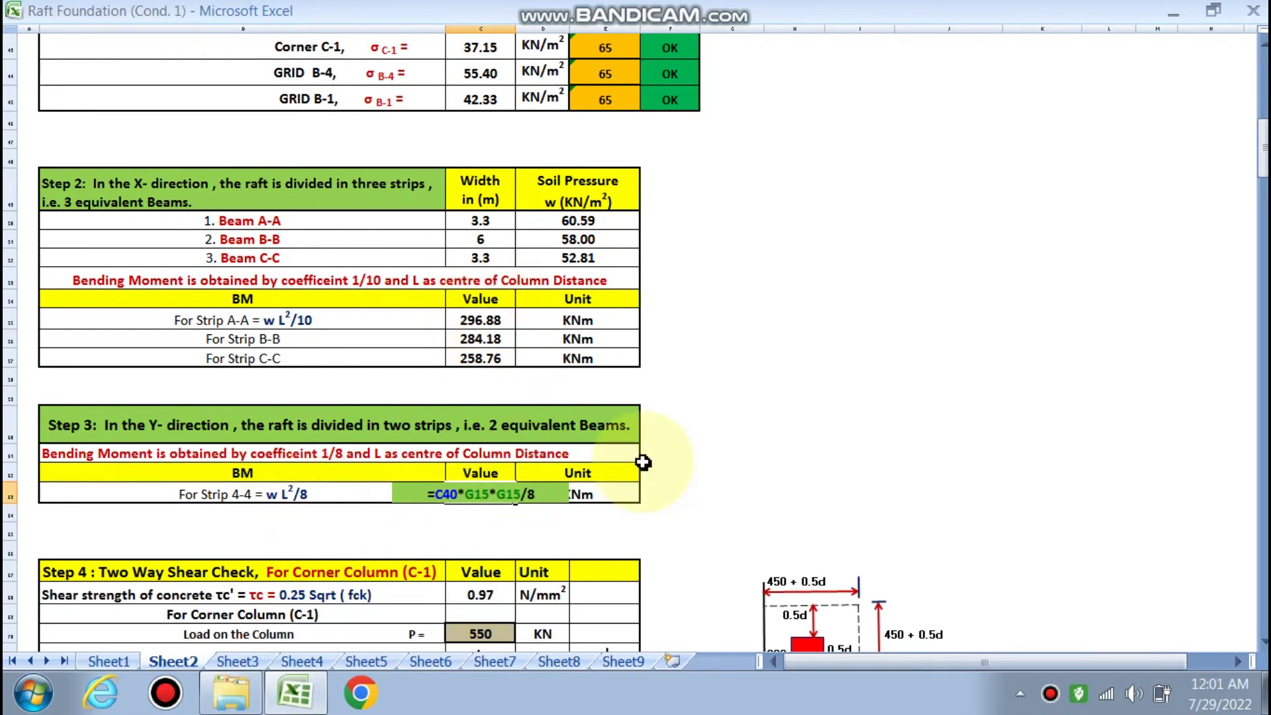
pyautogui.scroll(4, 1085, 414)
pyautogui.scroll(8, 1085, 414)
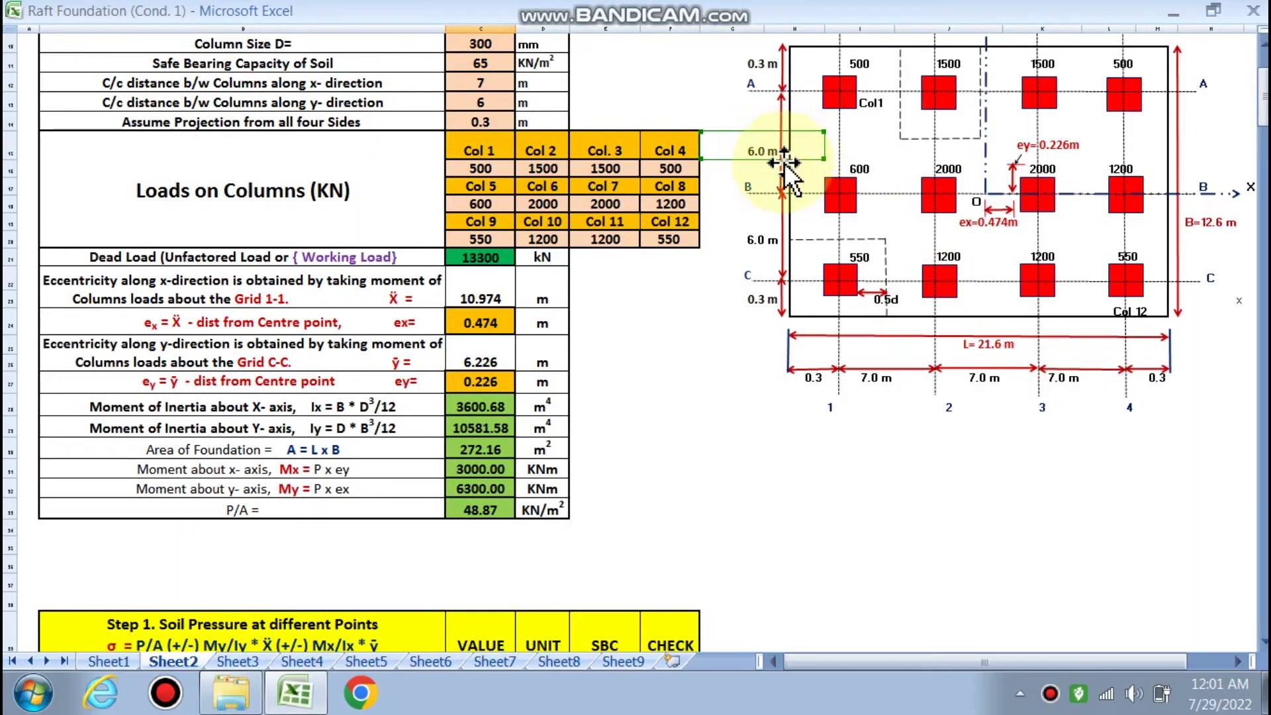
pyautogui.scroll(-14, 662, 265)
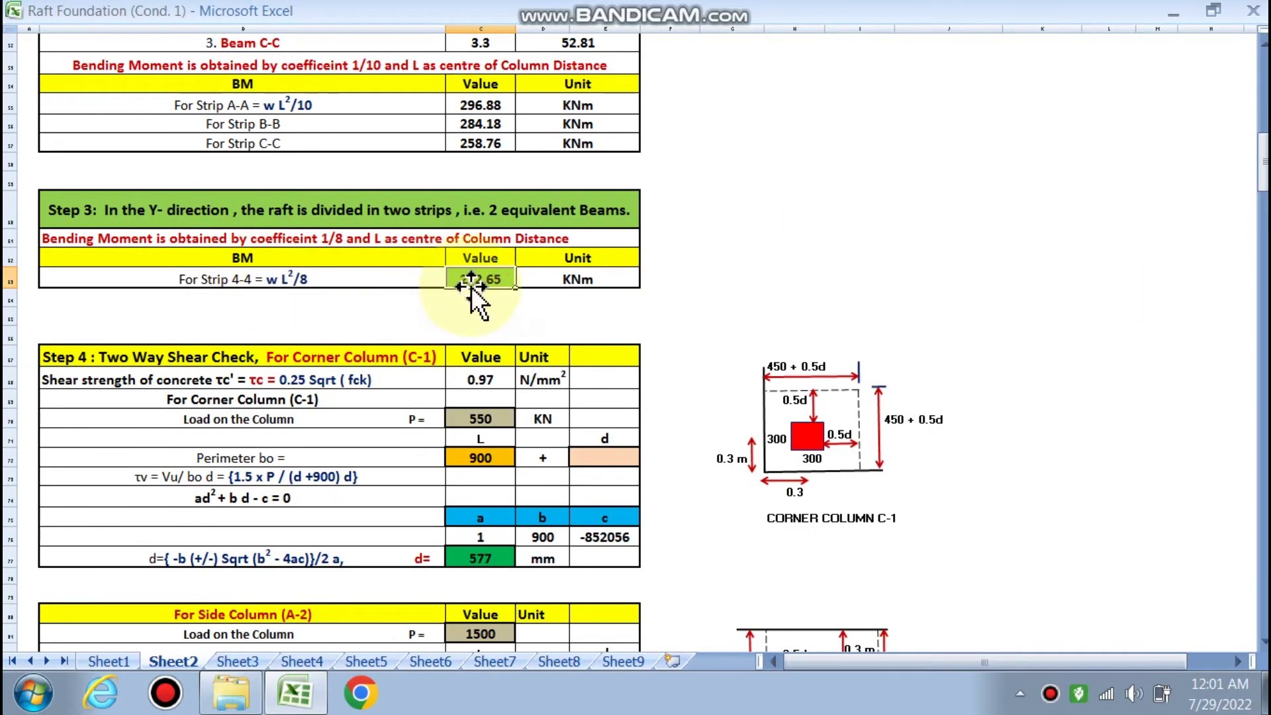
pyautogui.scroll(2, 471, 286)
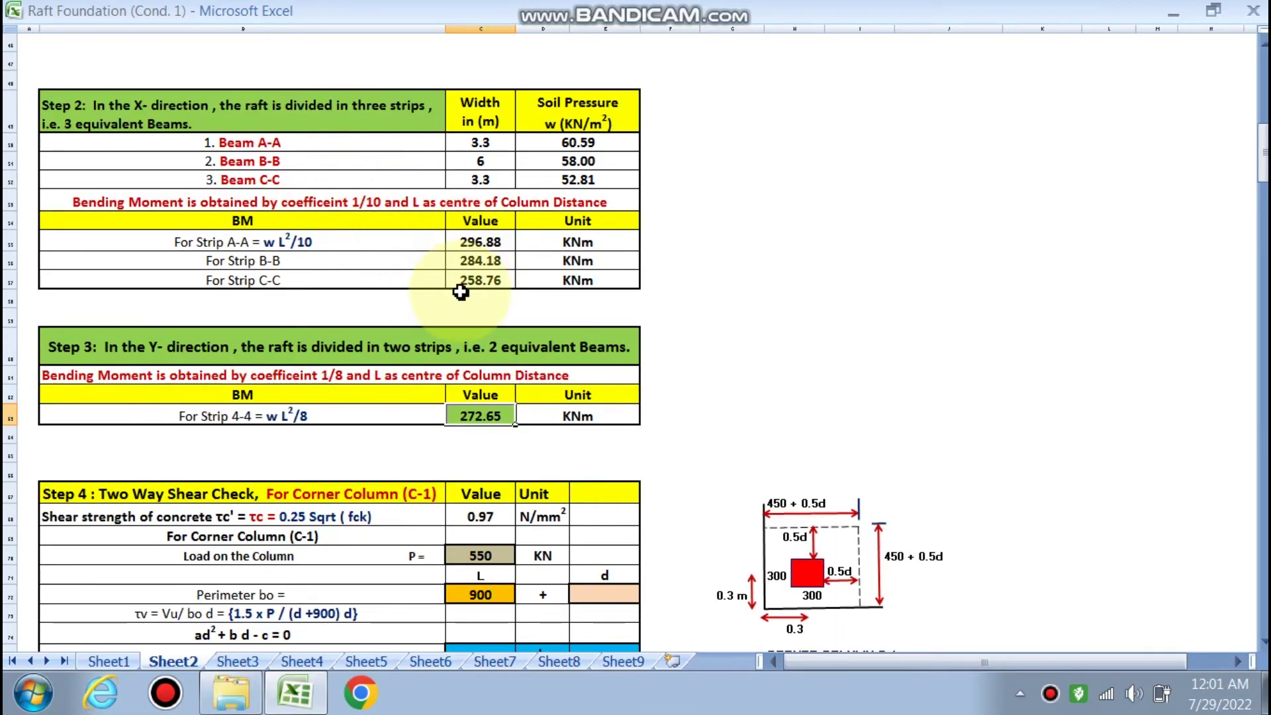
pyautogui.scroll(-3, 461, 292)
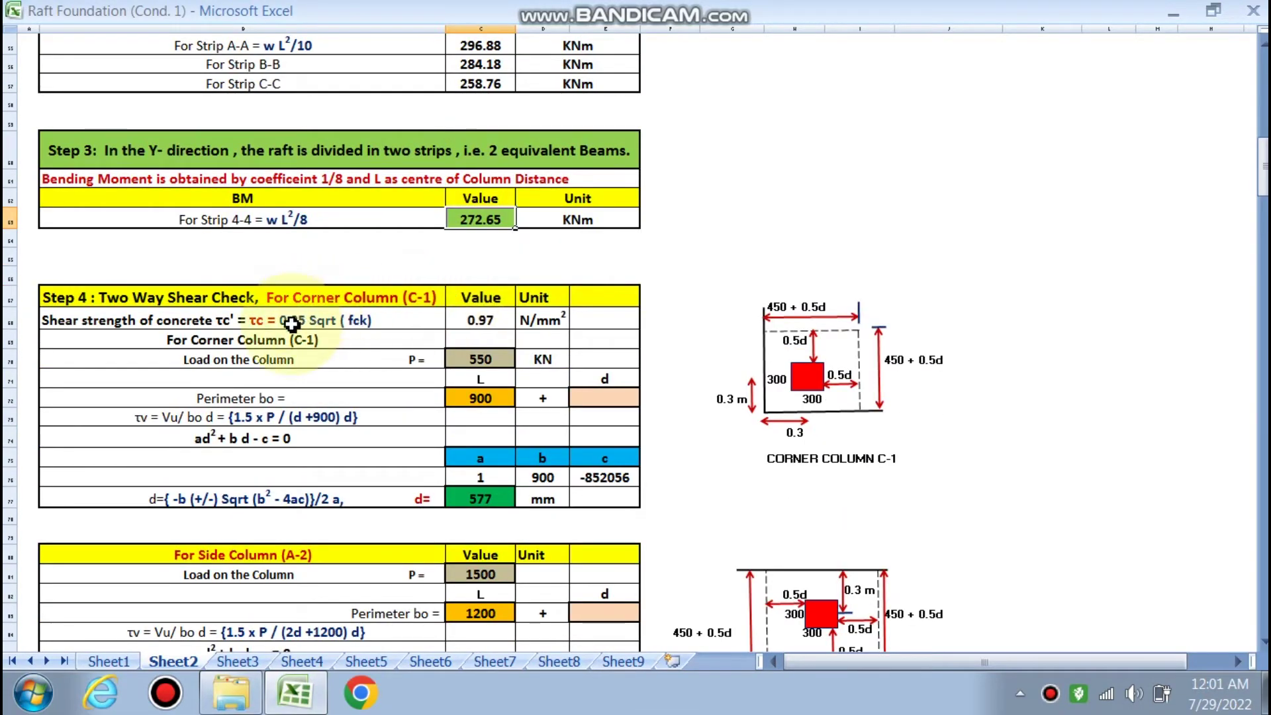
# Compare the Step 4 two-way shear check and its column sketches with columns C-1 and A-2 on the column layout
pyautogui.scroll(-1, 308, 317)
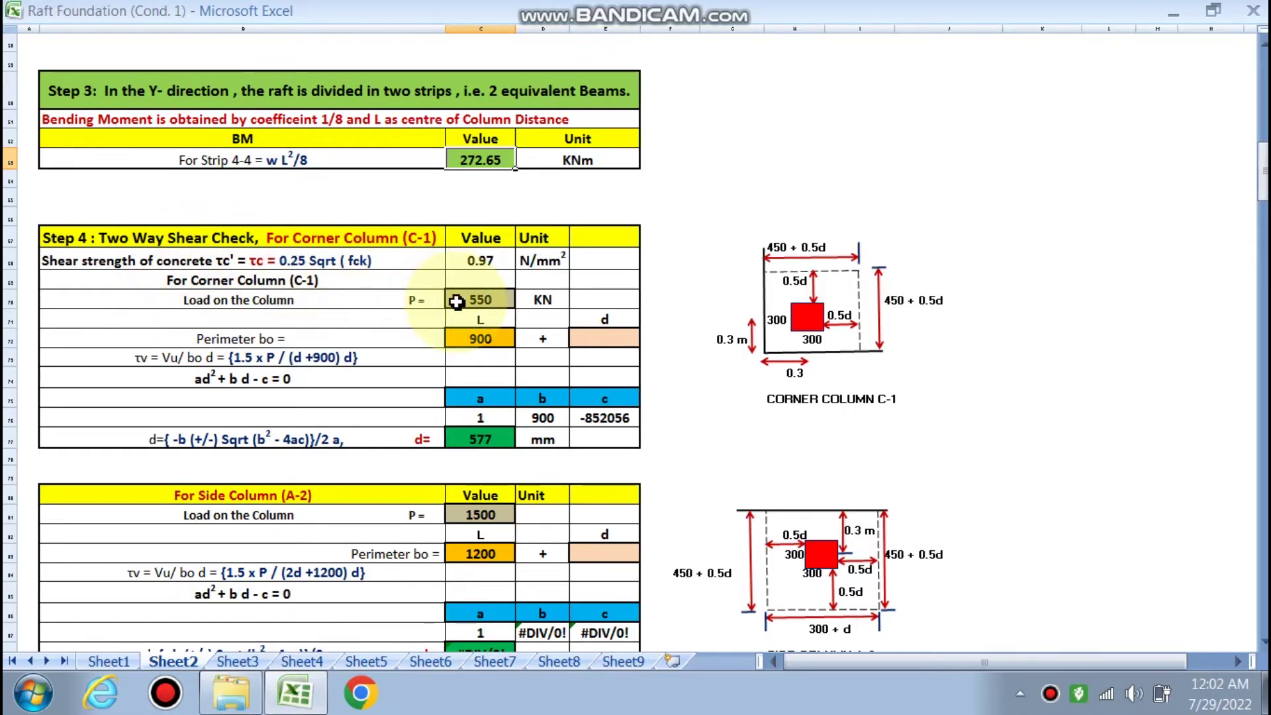
pyautogui.scroll(-2, 451, 304)
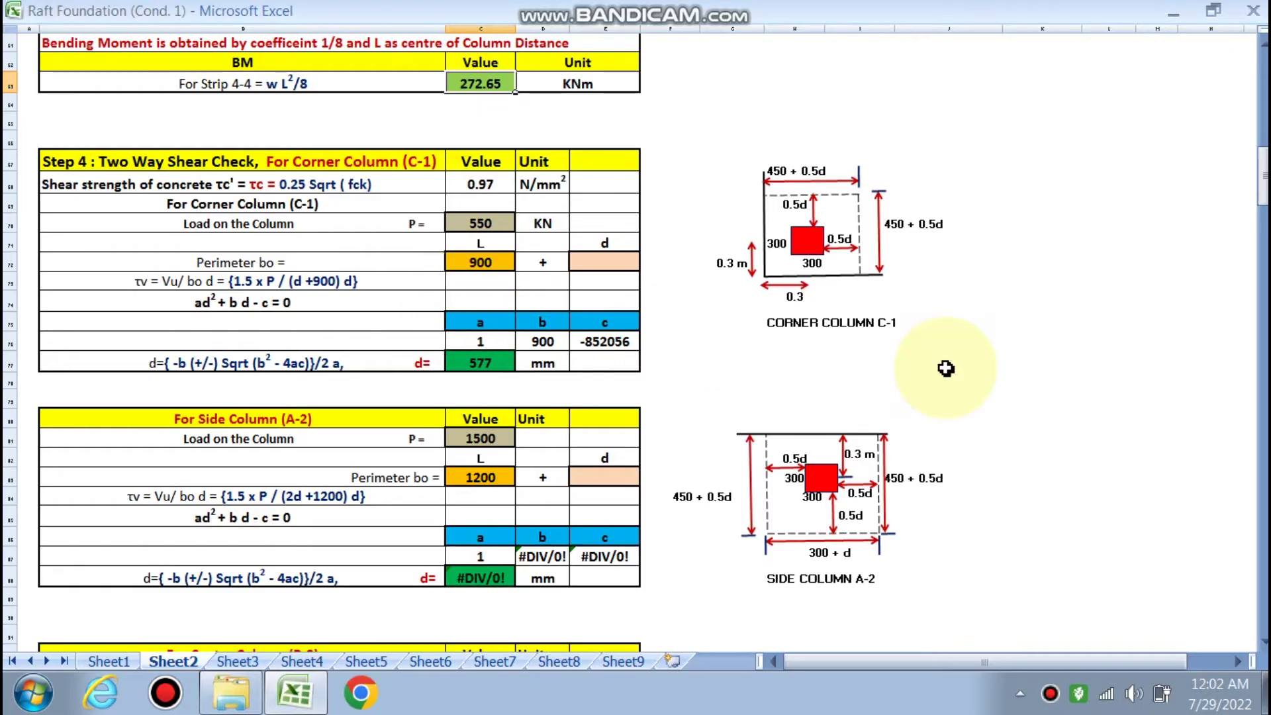
pyautogui.scroll(3, 945, 365)
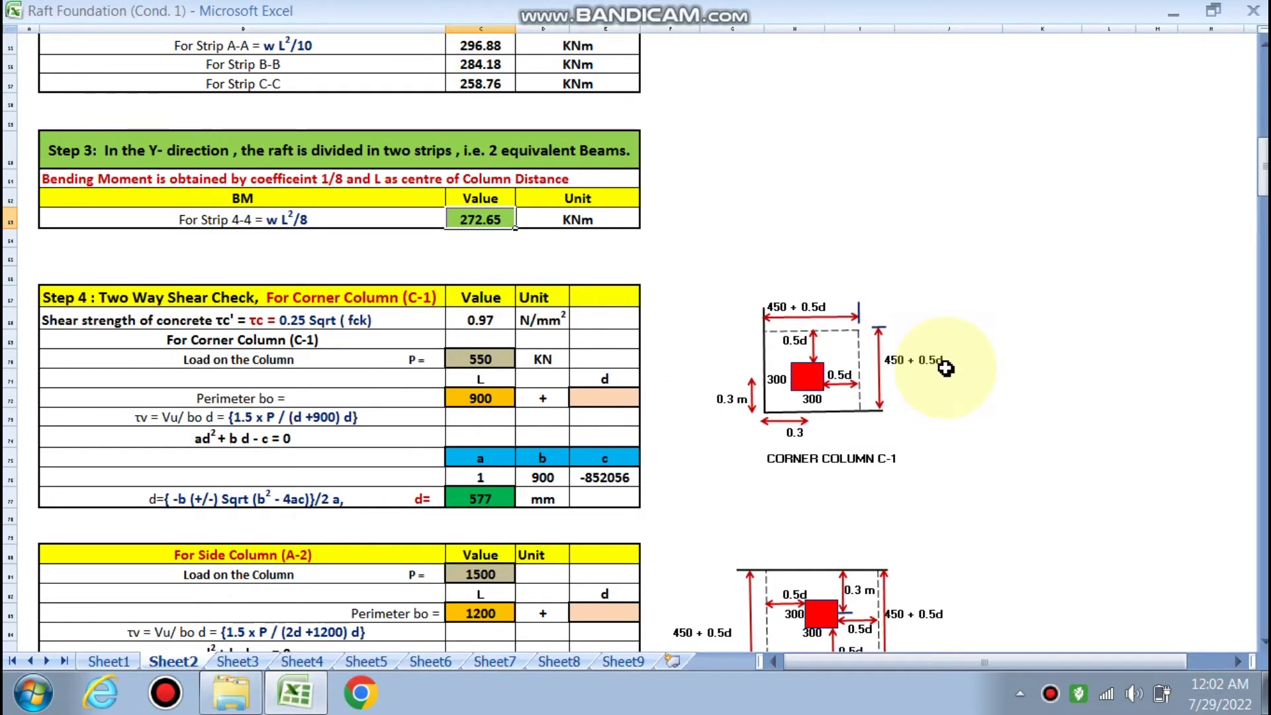
pyautogui.scroll(14, 945, 368)
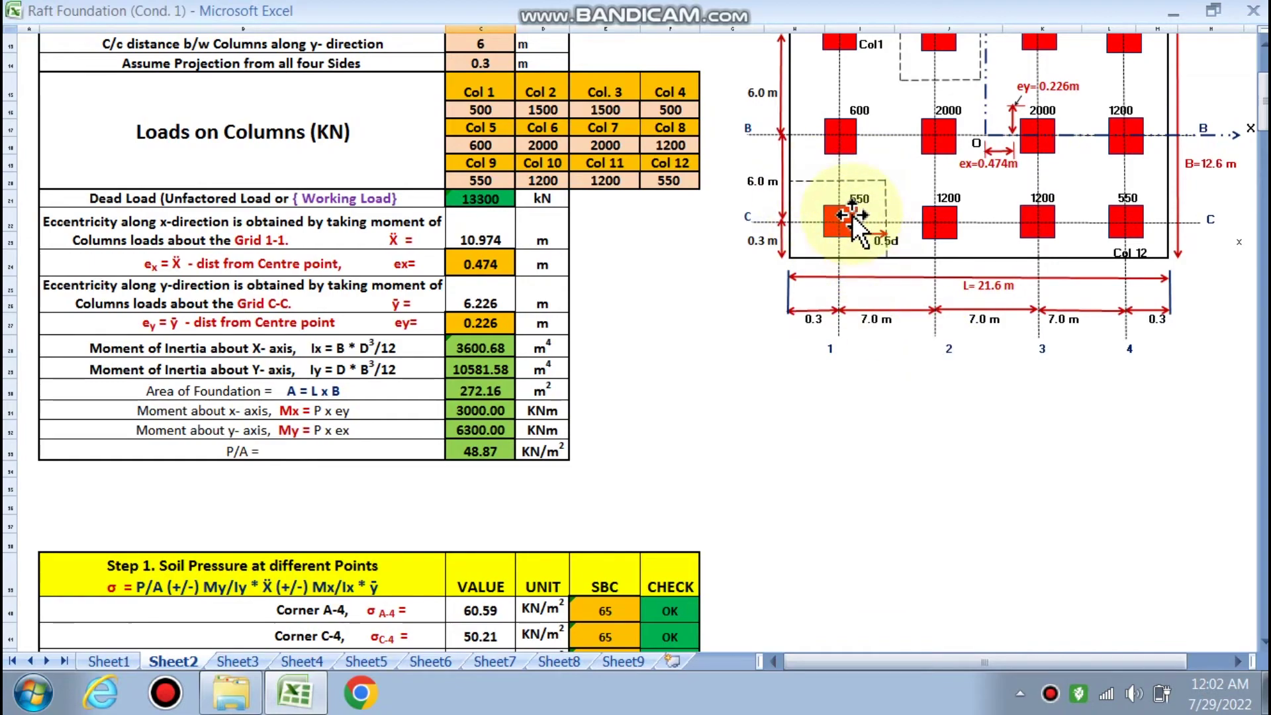
pyautogui.scroll(3, 840, 260)
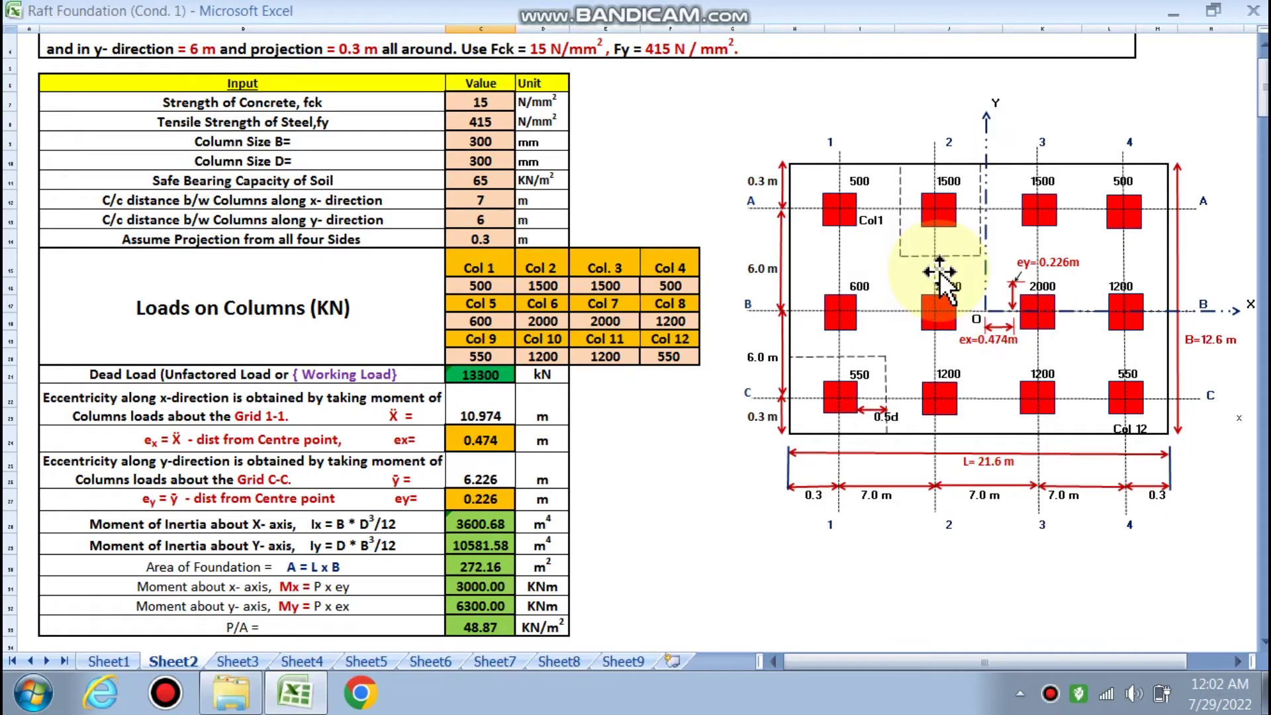
pyautogui.scroll(-8, 927, 285)
pyautogui.scroll(-9, 793, 331)
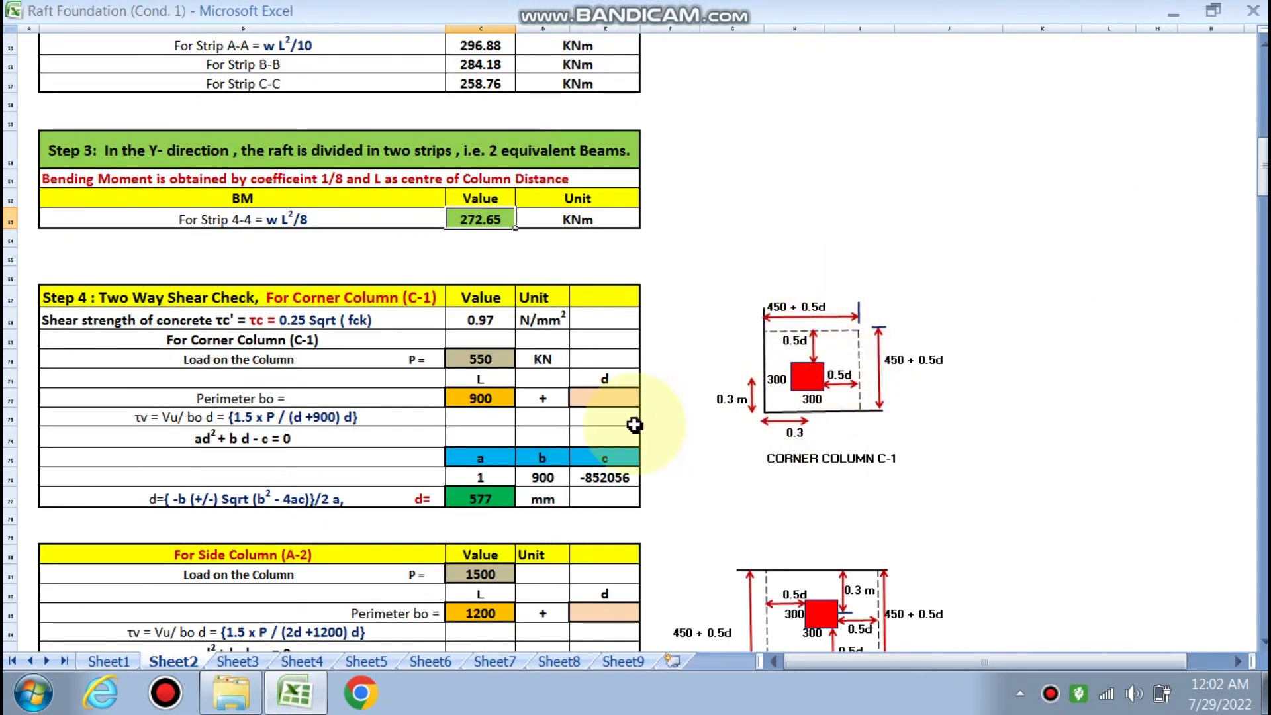
# Fill in the corner column C-1 shear check with a 550 kN load and a perimeter d coefficient of 1
pyautogui.click(473, 361)
pyautogui.write('=I21')
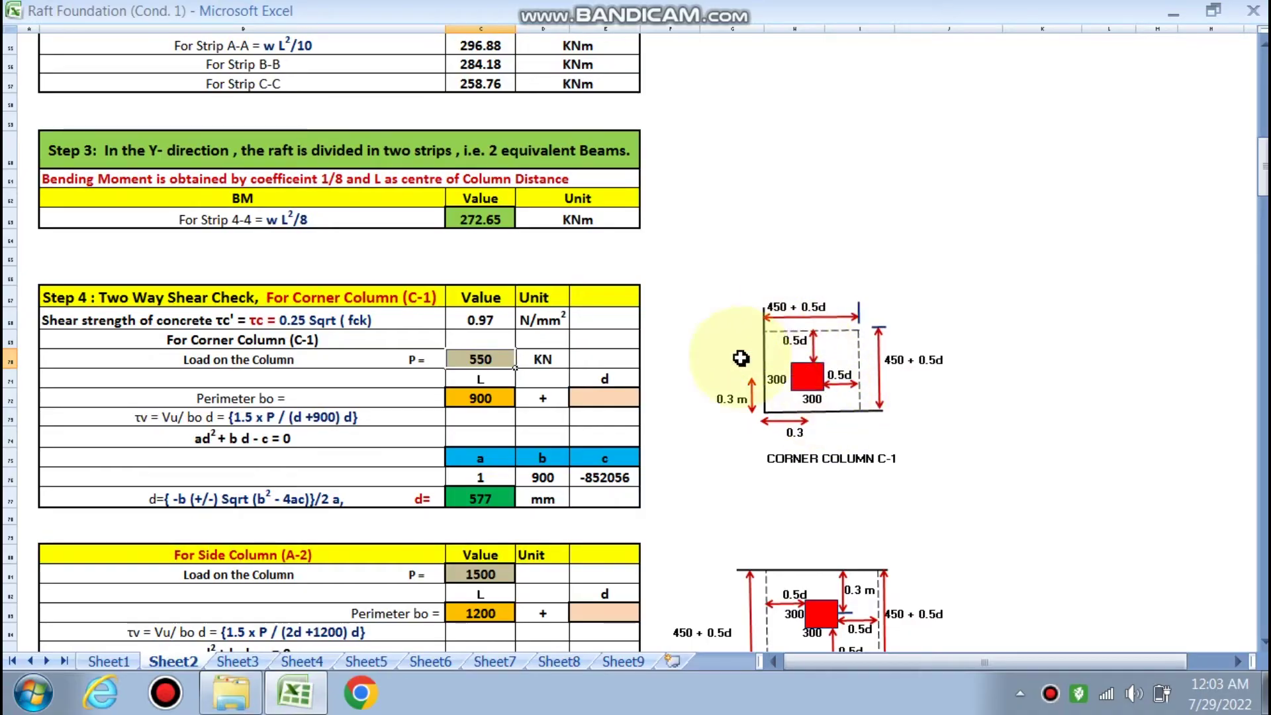
pyautogui.click(587, 400)
pyautogui.write('1')
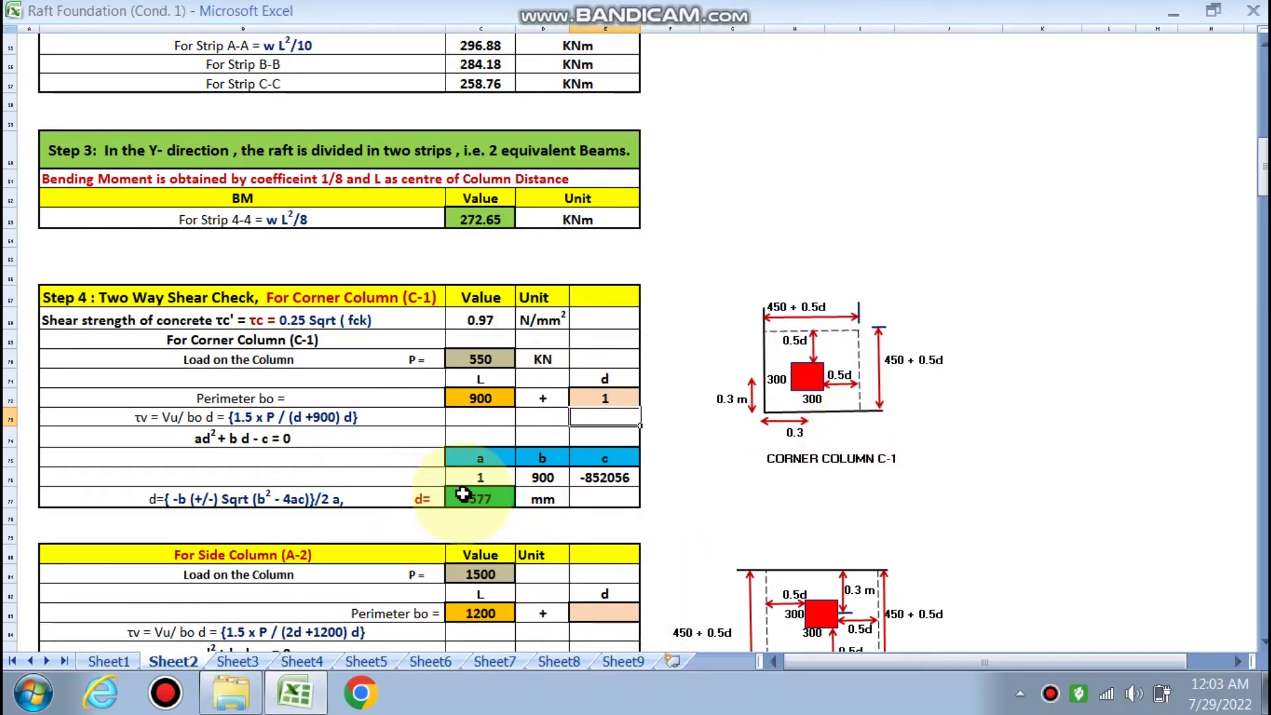
# Review the corner column's shear stress and depth equations, and examine the side column A-2 perimeter on the column layout
pyautogui.scroll(-2, 430, 483)
pyautogui.scroll(1, 420, 340)
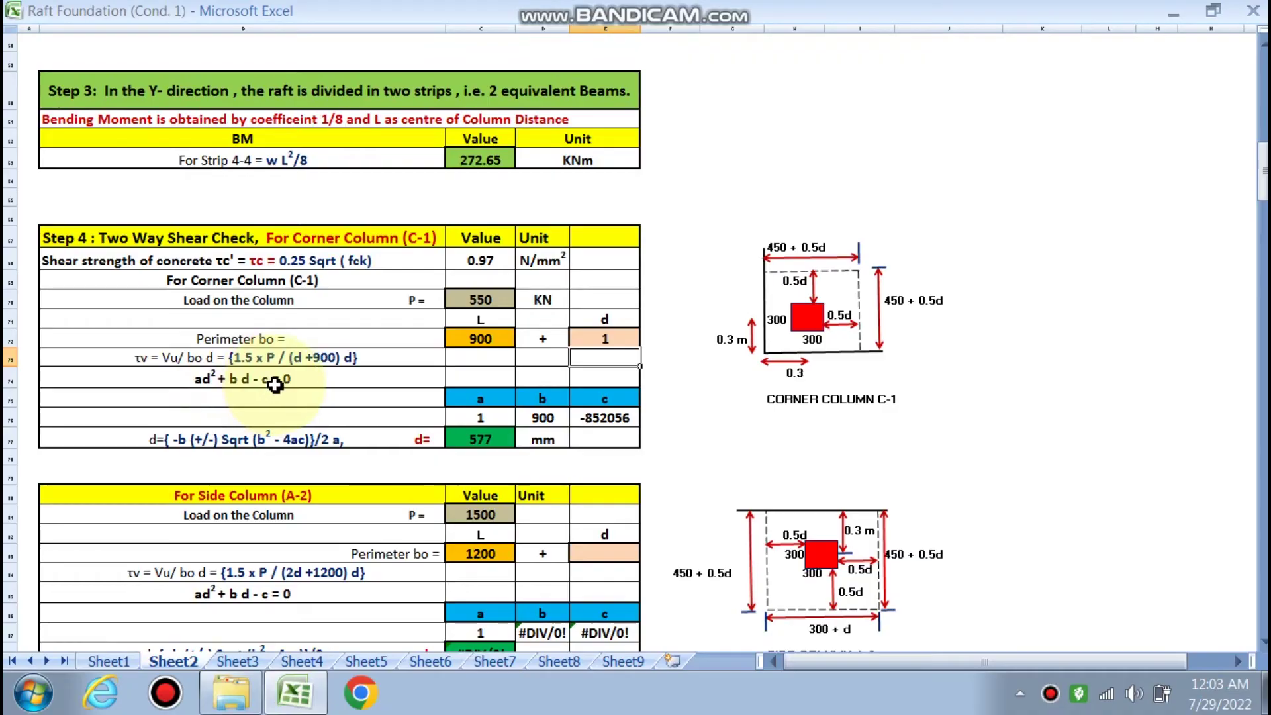
pyautogui.scroll(-1, 486, 434)
pyautogui.scroll(-2, 497, 427)
pyautogui.scroll(20, 955, 372)
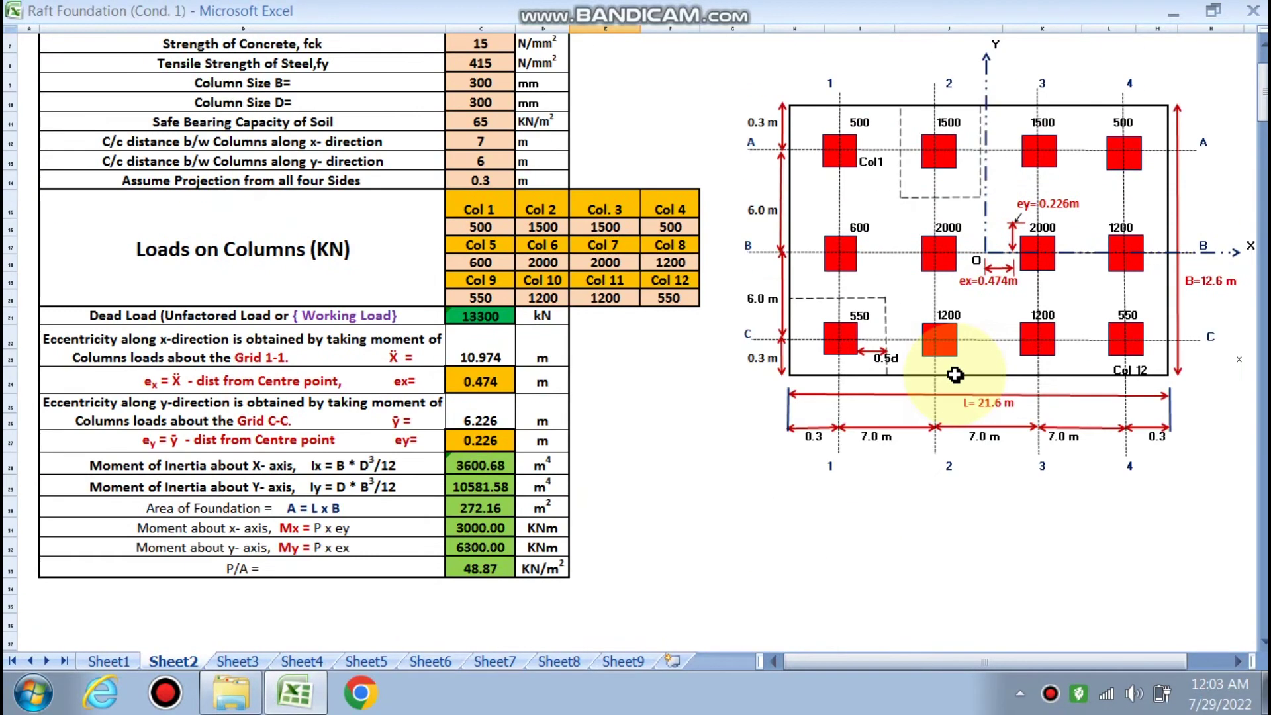
pyautogui.scroll(2, 956, 374)
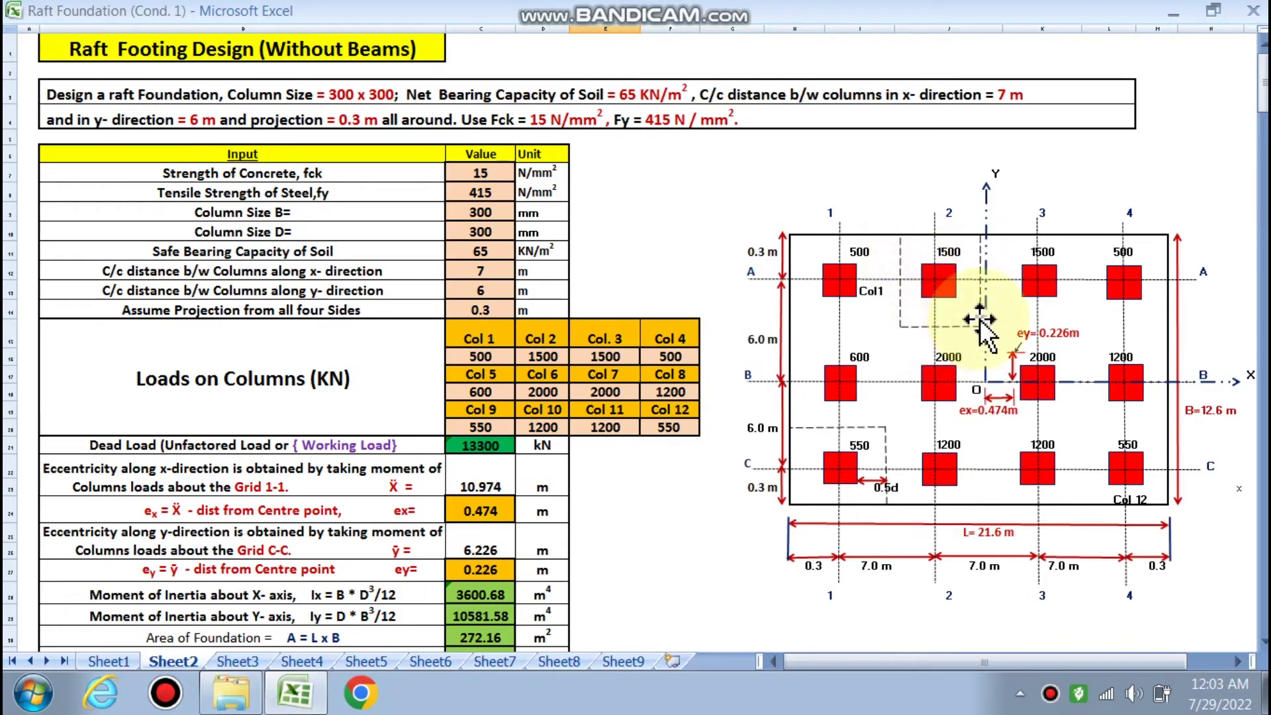
# Set the perimeter's d coefficient for side column A-2 to 2 in the two-way shear check
pyautogui.scroll(-20, 791, 406)
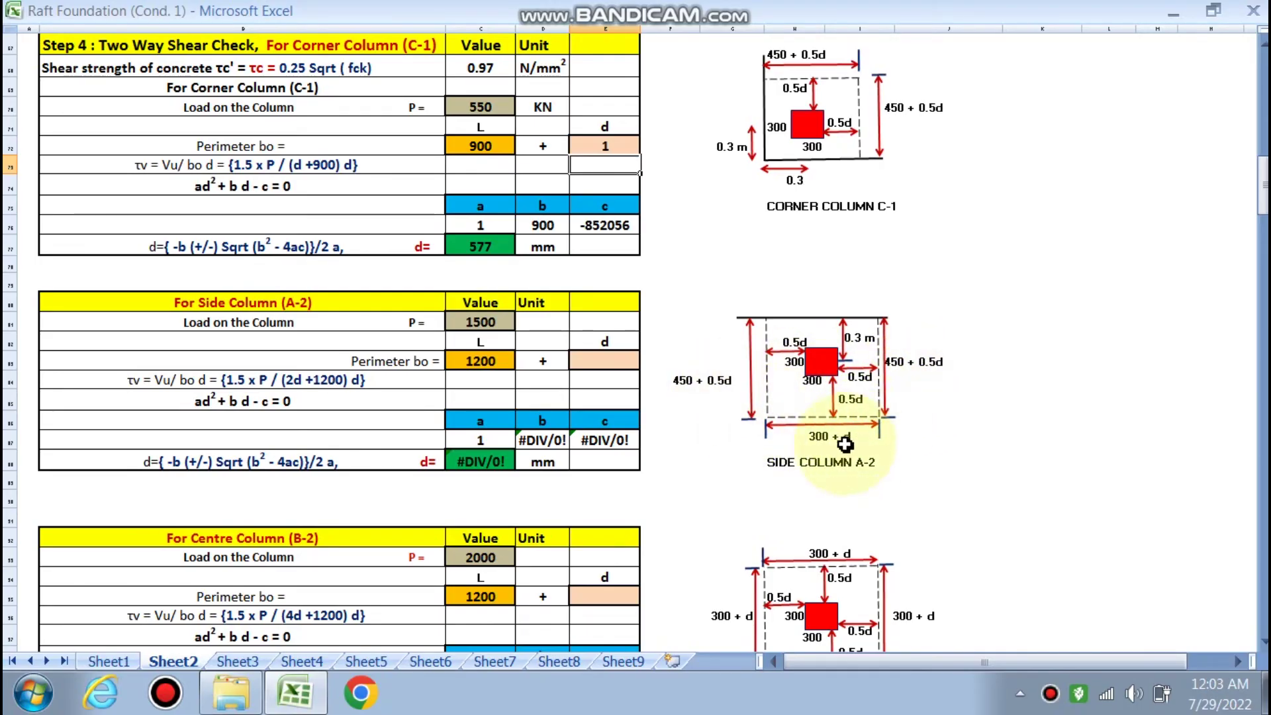
pyautogui.click(607, 360)
pyautogui.write('2')
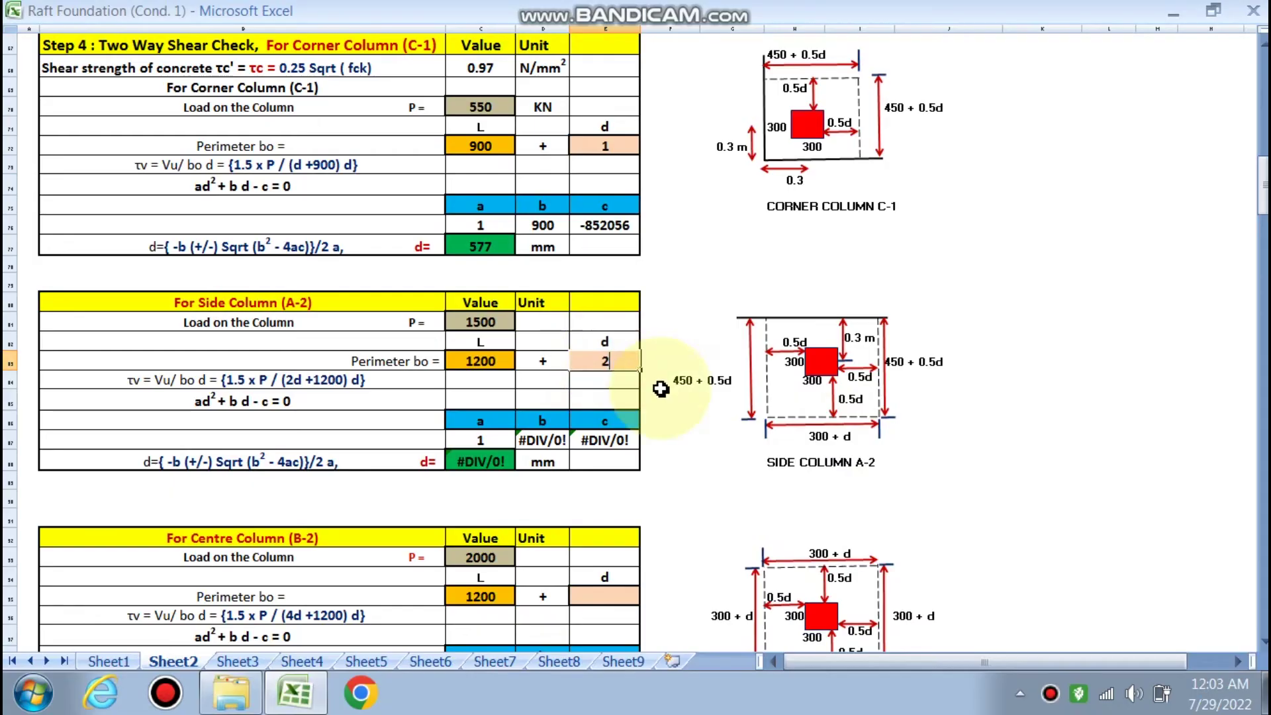
pyautogui.click(731, 439)
# Set the perimeter's d coefficient for centre column B-2 to 4 in the two-way shear check
pyautogui.scroll(-2, 513, 460)
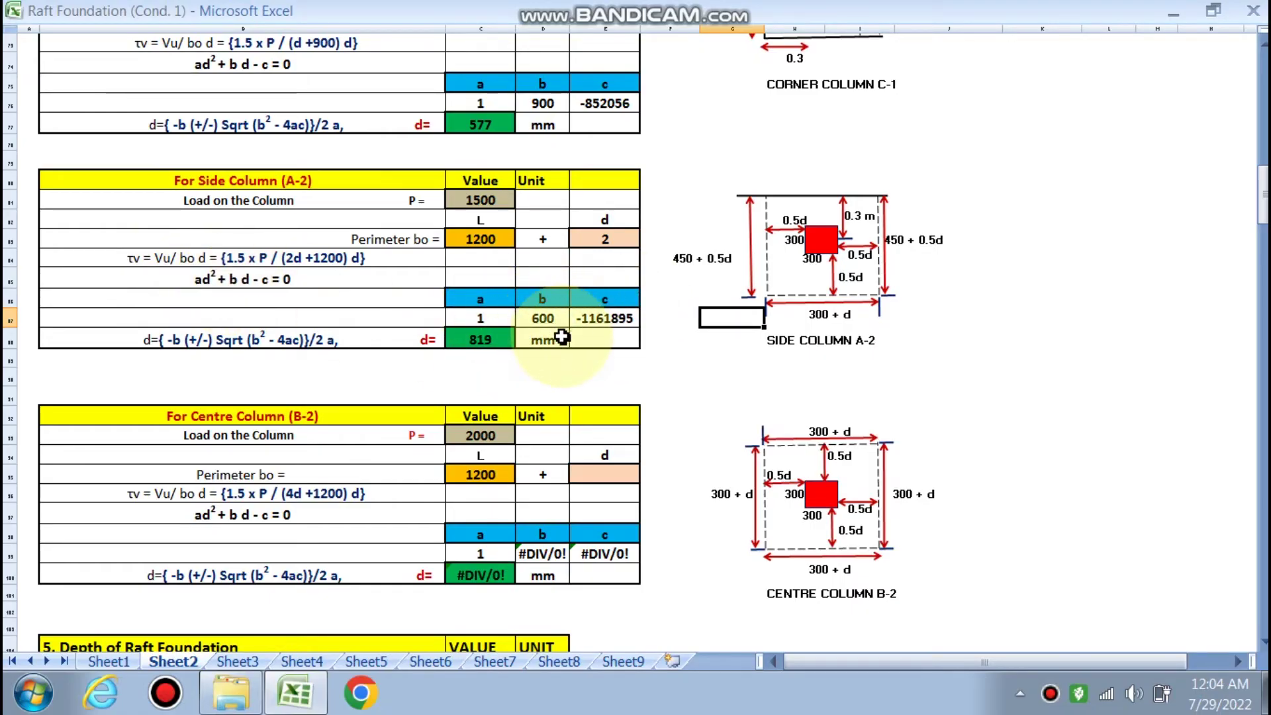
pyautogui.scroll(-1, 485, 348)
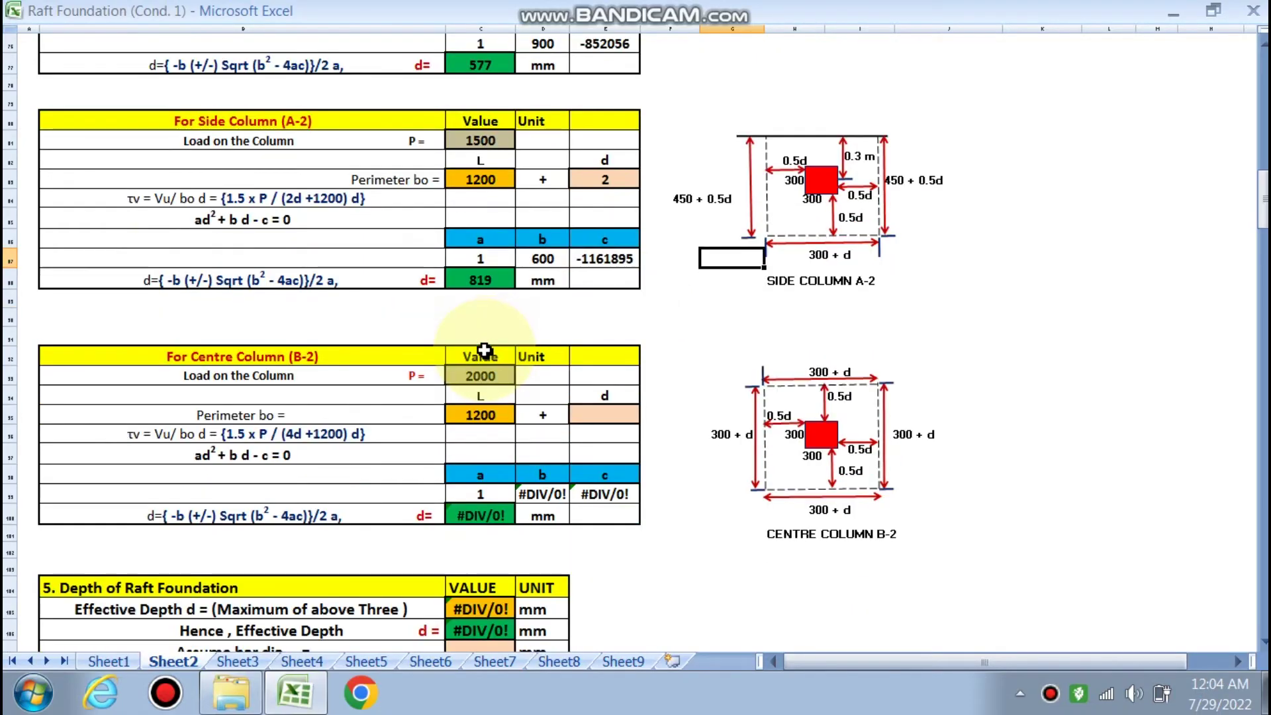
pyautogui.scroll(-1, 340, 399)
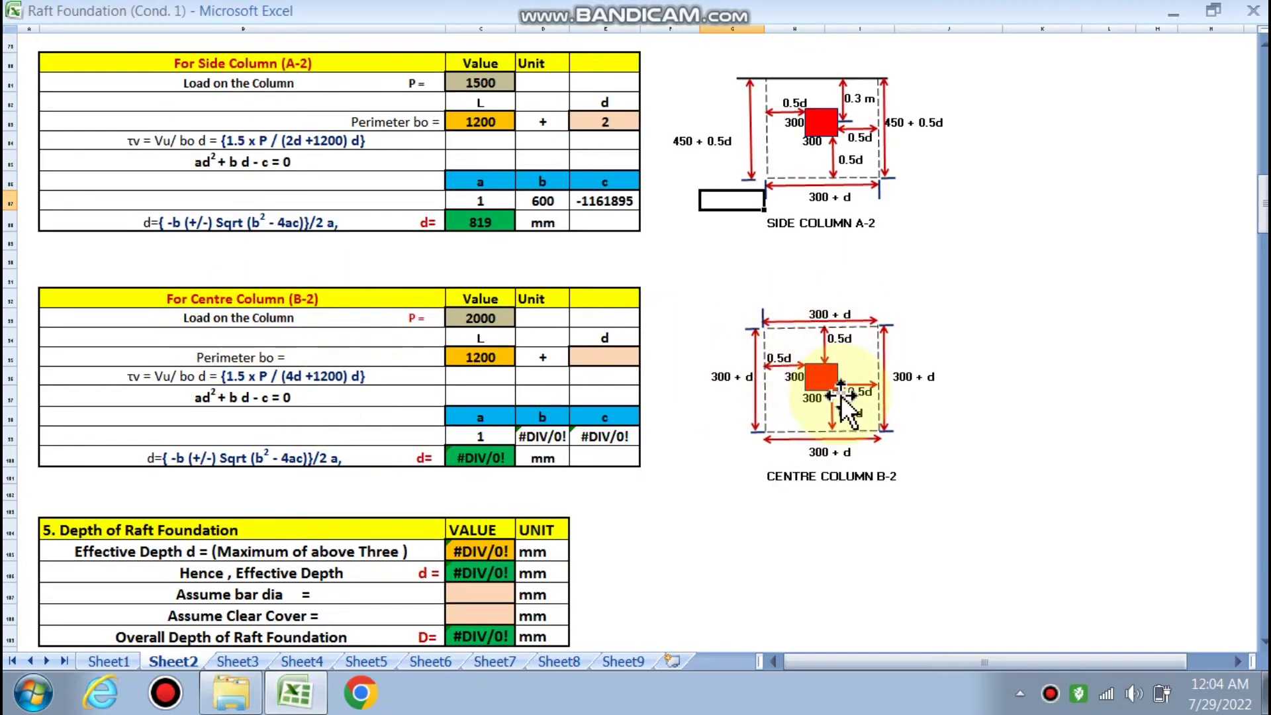
pyautogui.click(591, 355)
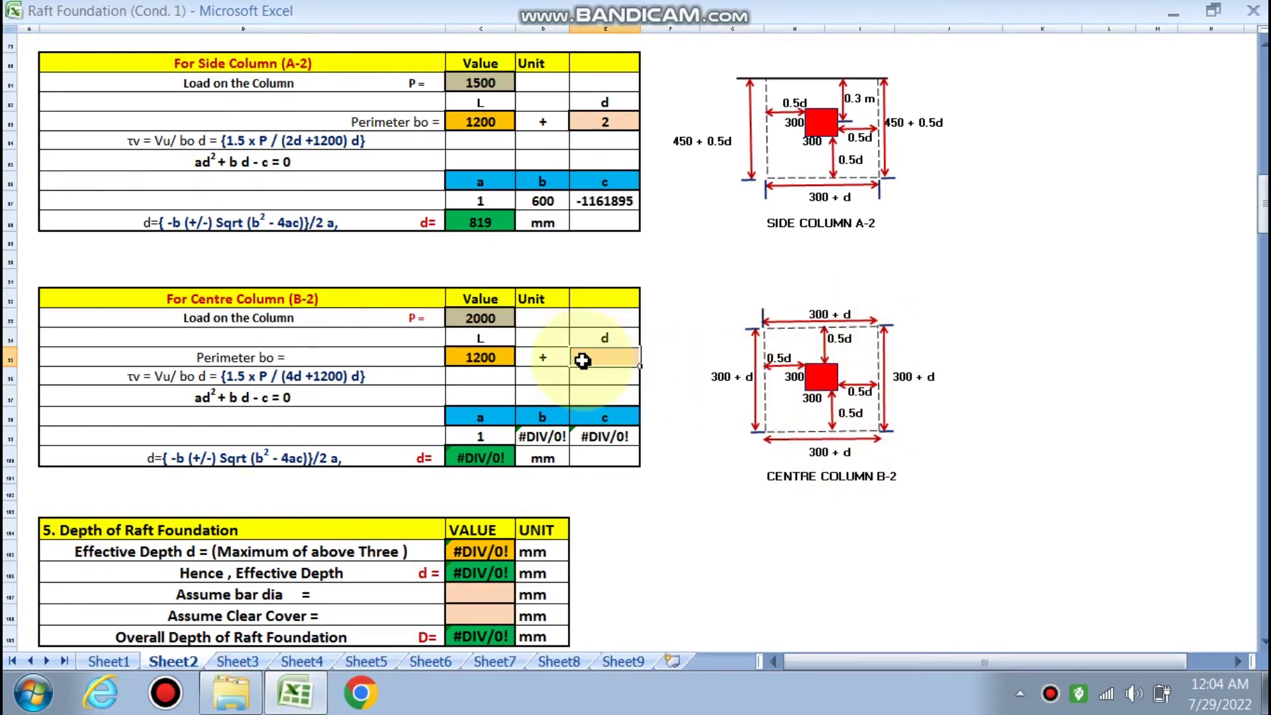
pyautogui.write('4')
pyautogui.click(670, 493)
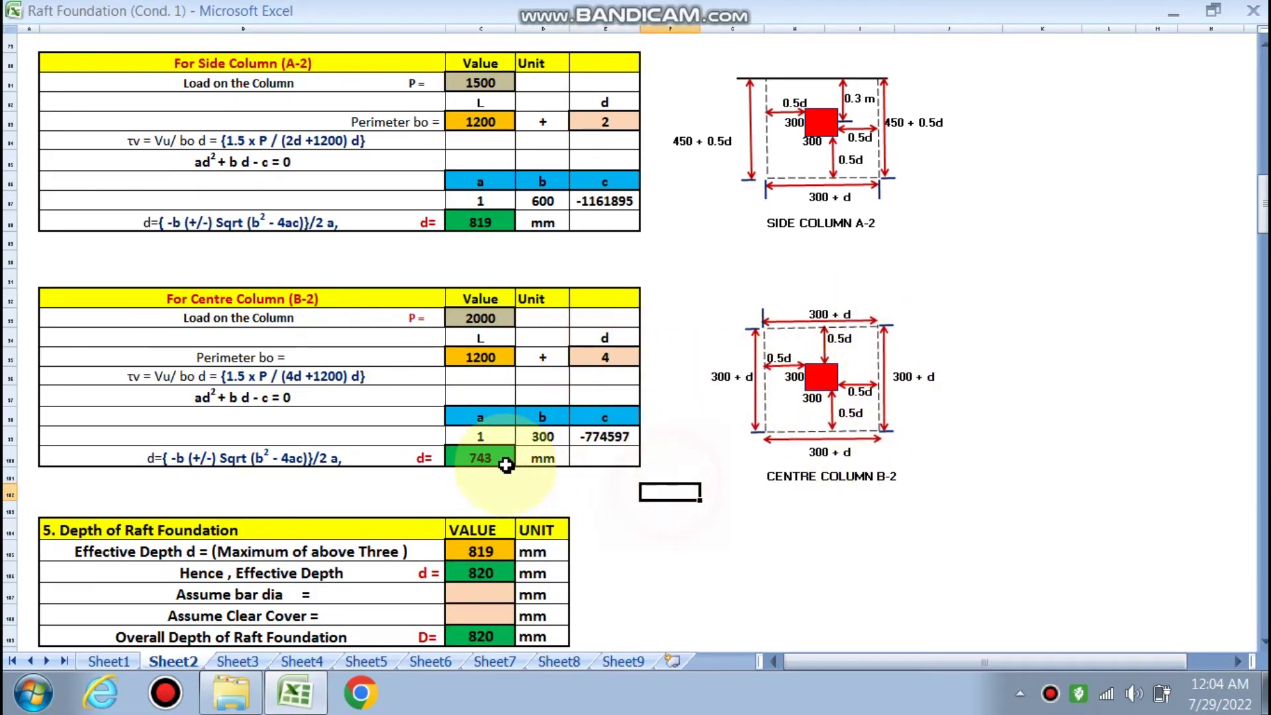
# Compare the required depths of the corner, side and centre columns with the effective depth in the raft depth section
pyautogui.scroll(-1, 485, 415)
pyautogui.scroll(-2, 507, 397)
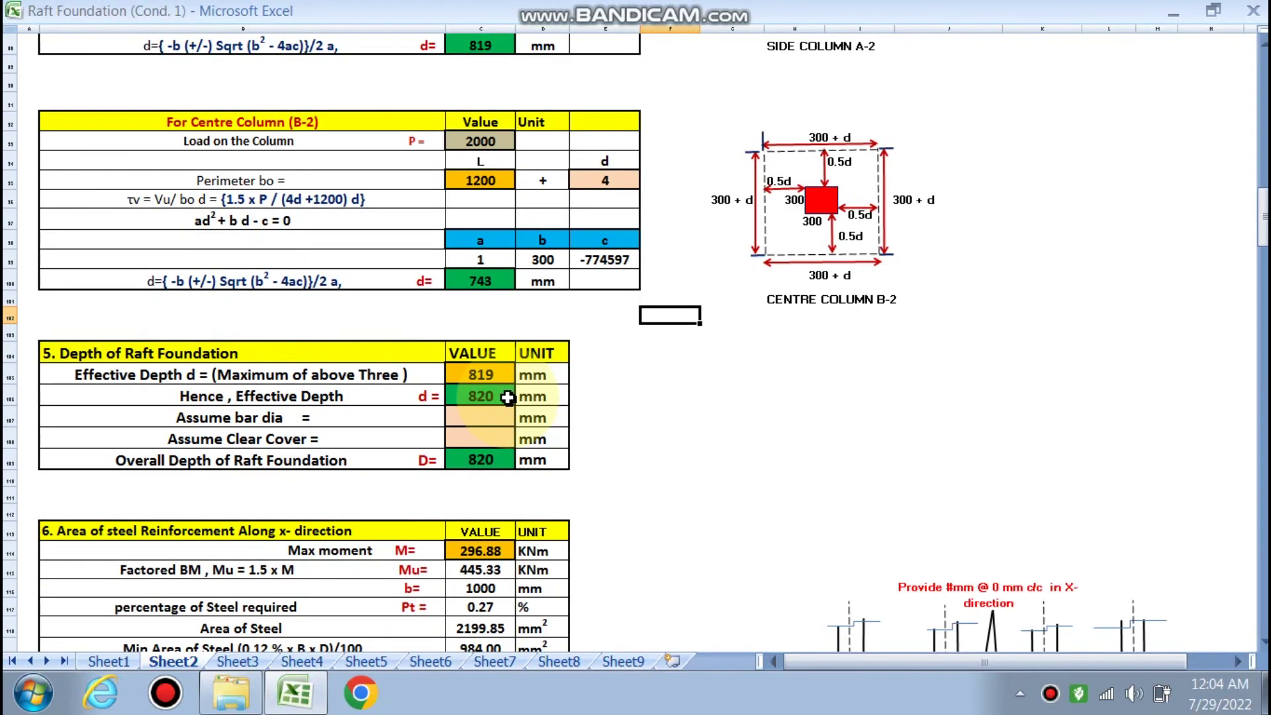
pyautogui.scroll(5, 507, 400)
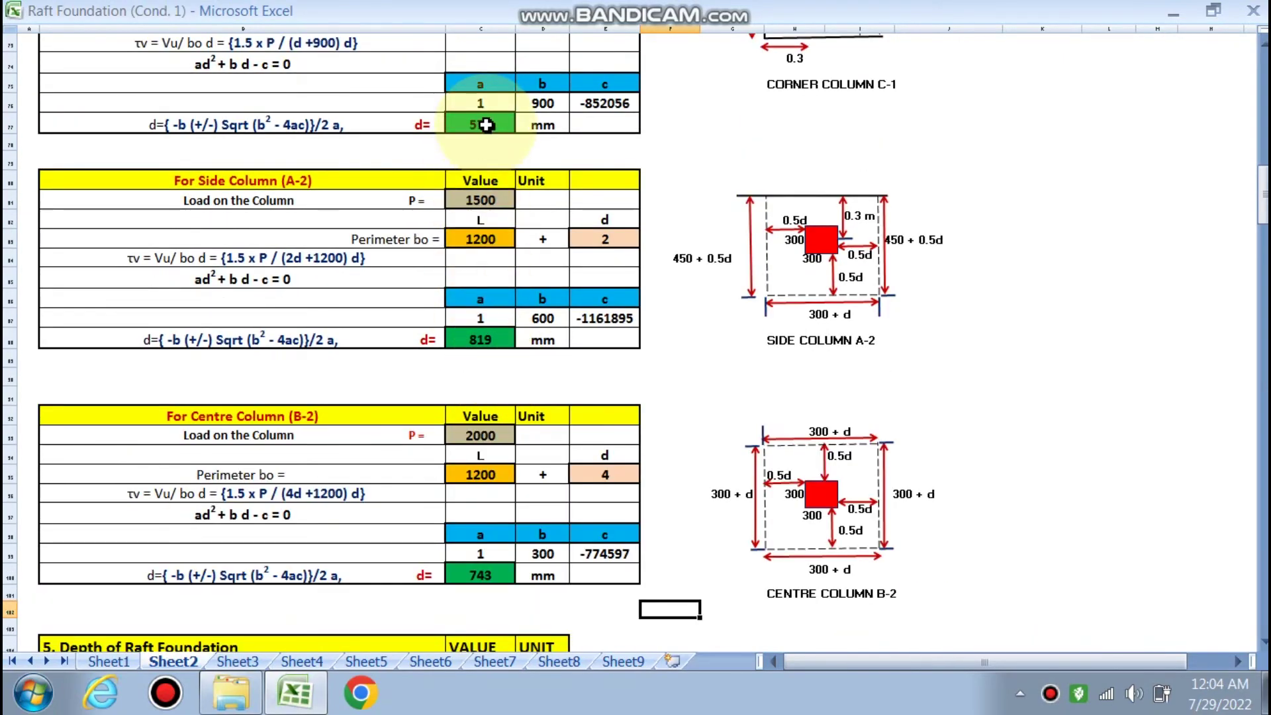
pyautogui.scroll(-2, 514, 278)
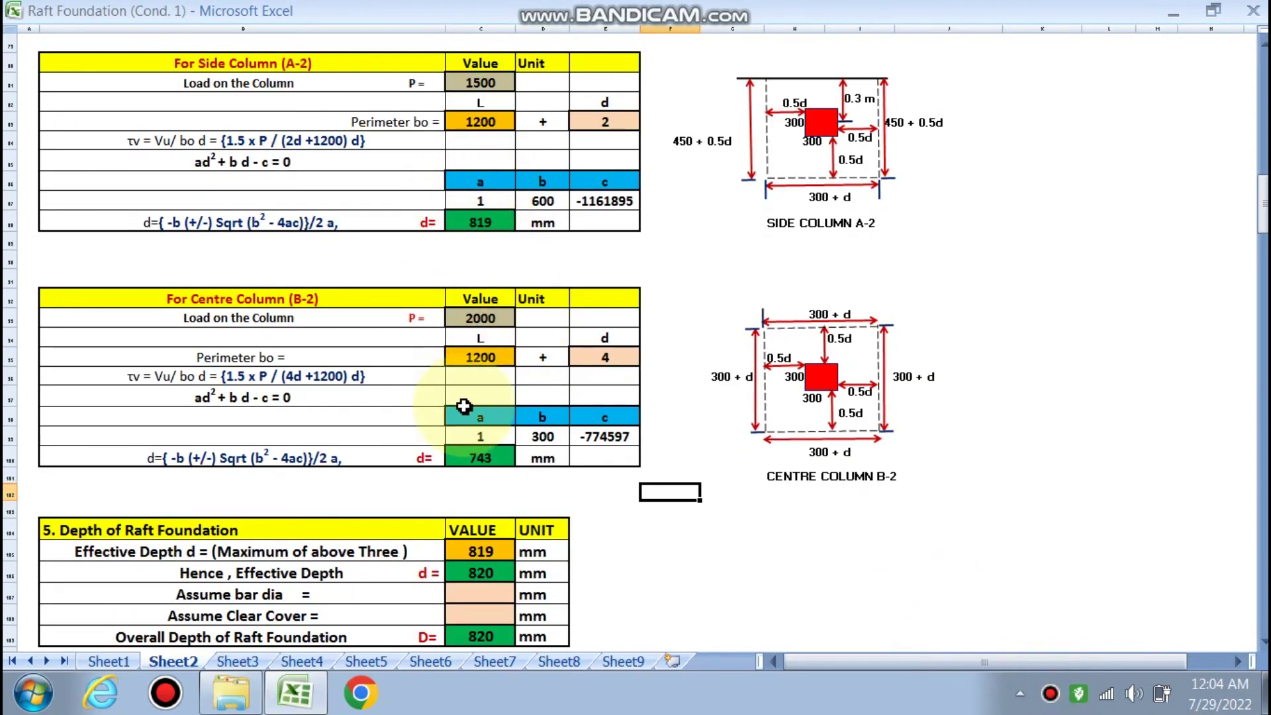
pyautogui.scroll(-2, 463, 403)
pyautogui.scroll(-1, 486, 453)
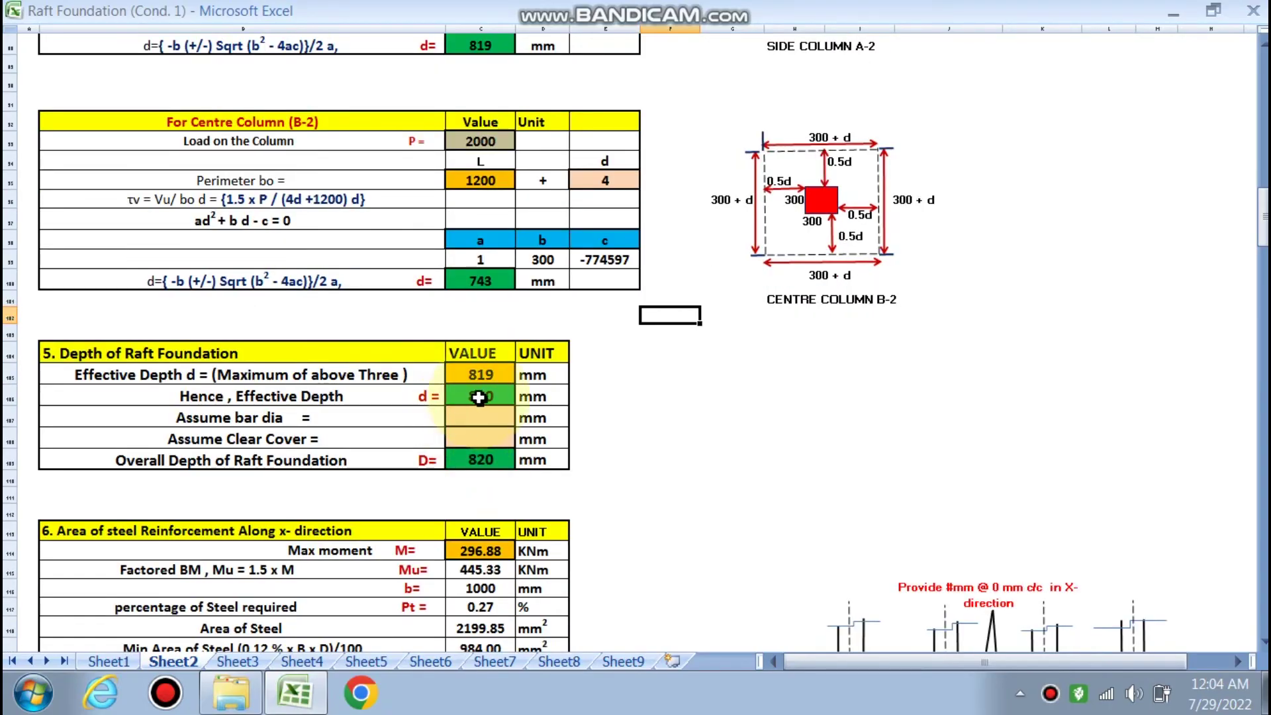
# Set the assumed bar diameter to 20 mm and the clear cover to 50 mm for the depth of the raft foundation
pyautogui.click(482, 415)
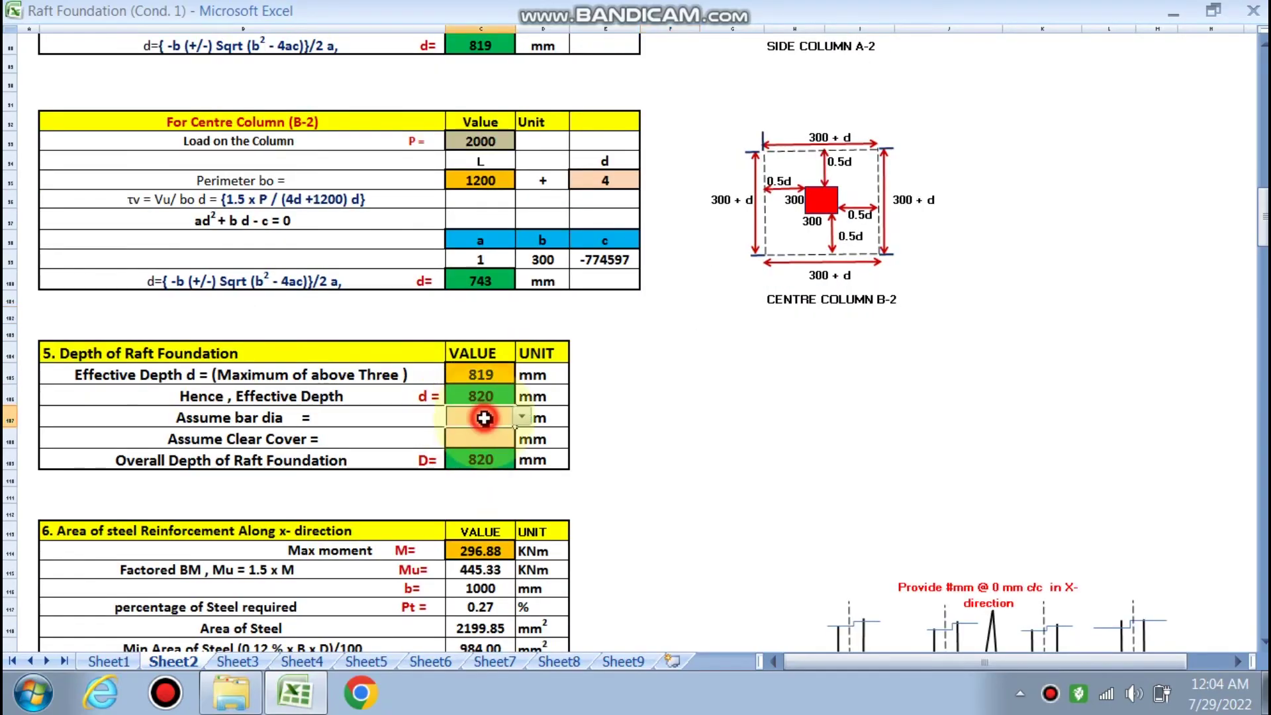
pyautogui.click(526, 416)
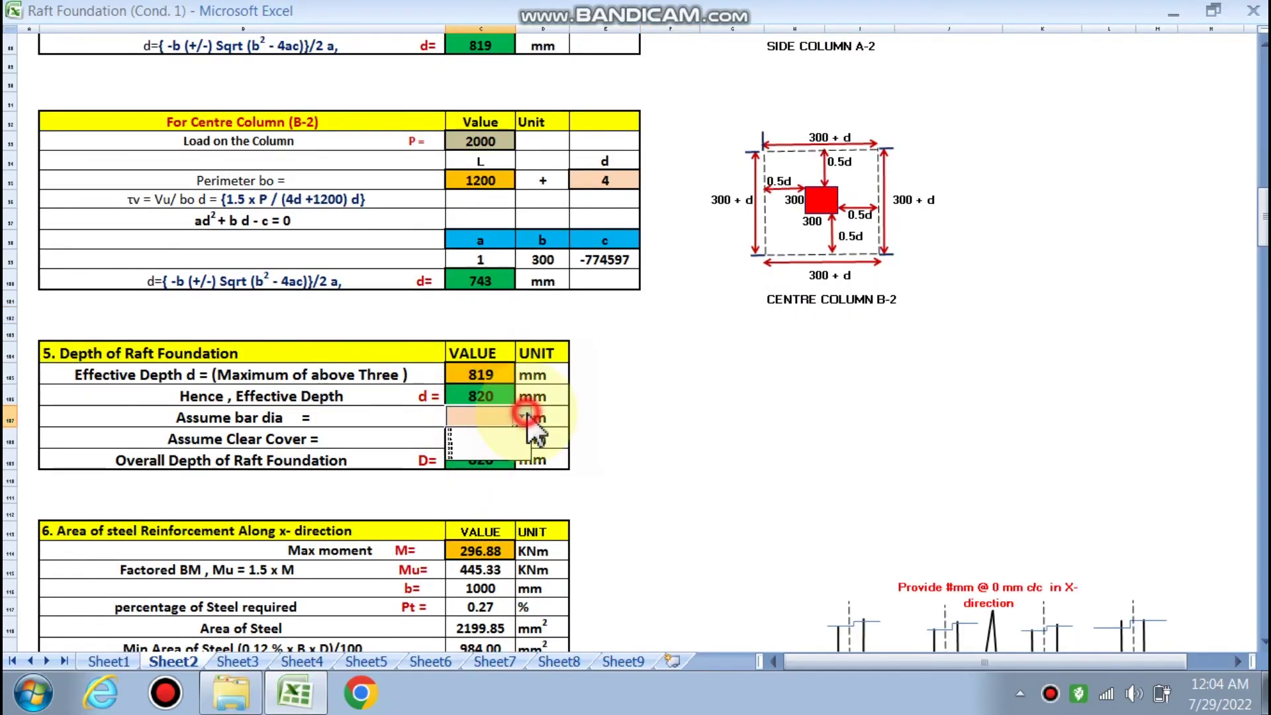
pyautogui.click(467, 442)
pyautogui.click(478, 438)
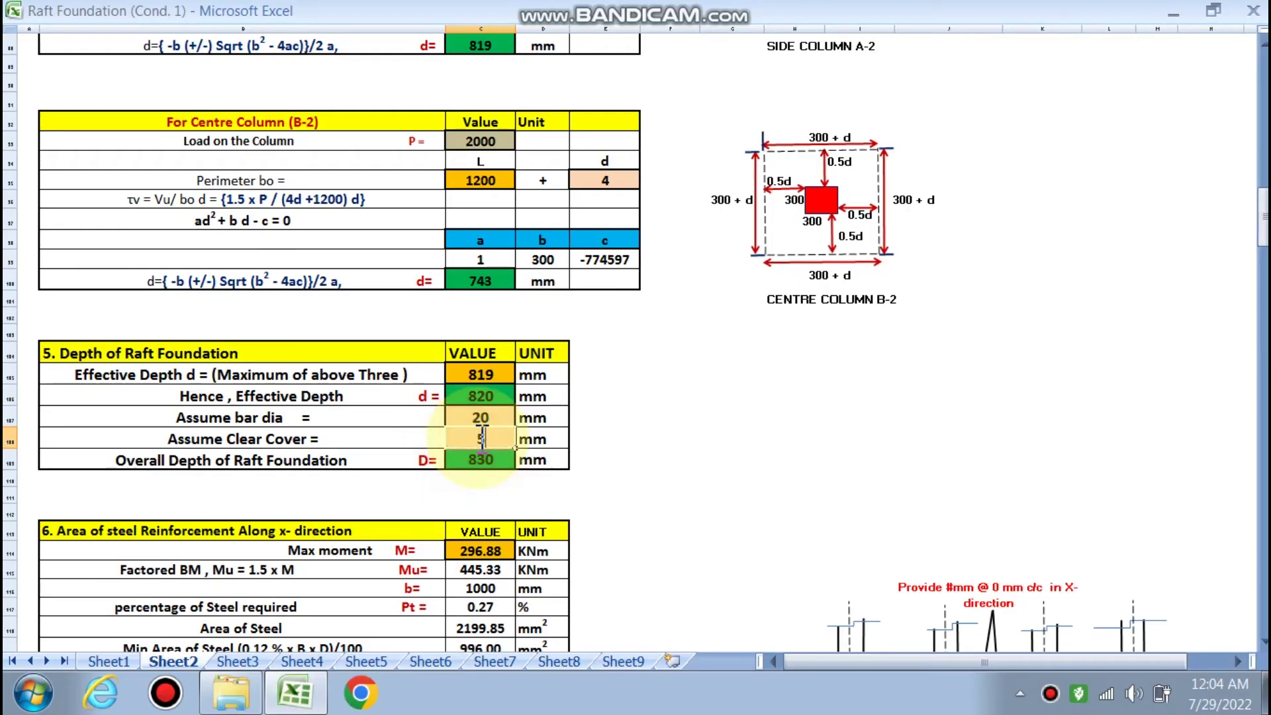
pyautogui.write('50')
pyautogui.click(712, 437)
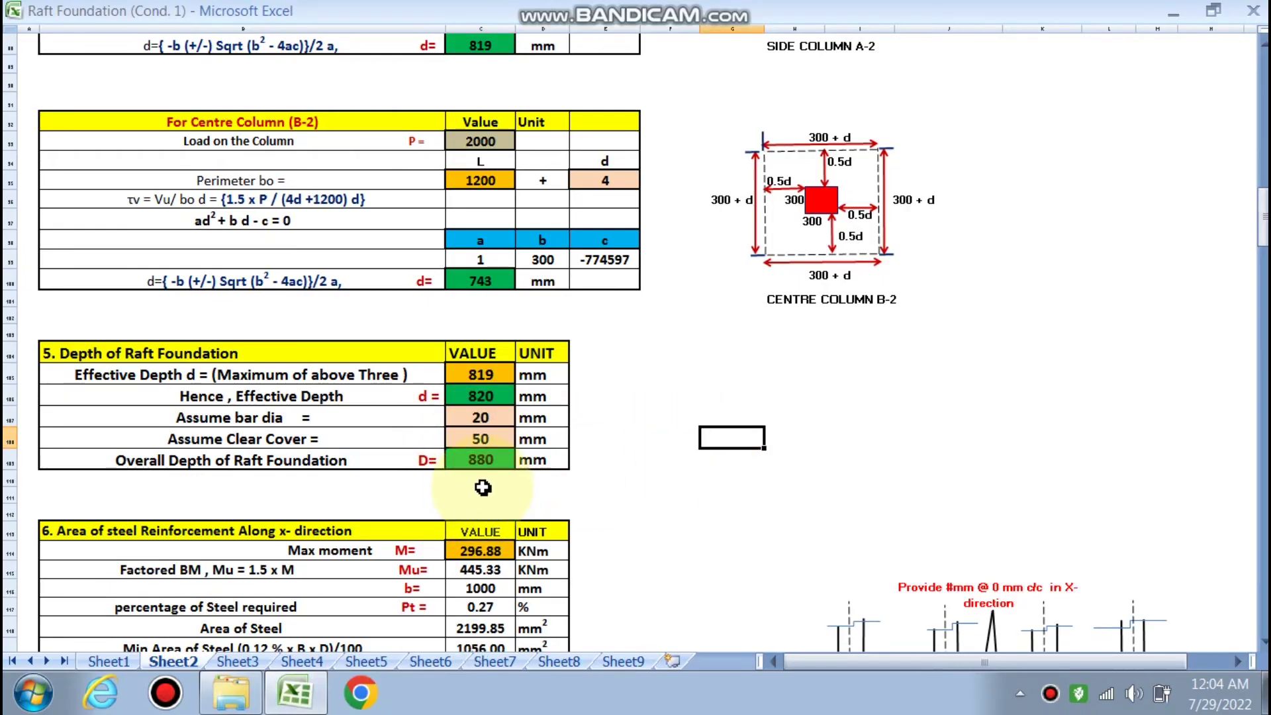
# Compare the maximum moment for the x-direction reinforcement with the strip bending moments in the earlier steps
pyautogui.scroll(-2, 511, 374)
pyautogui.scroll(-1, 512, 374)
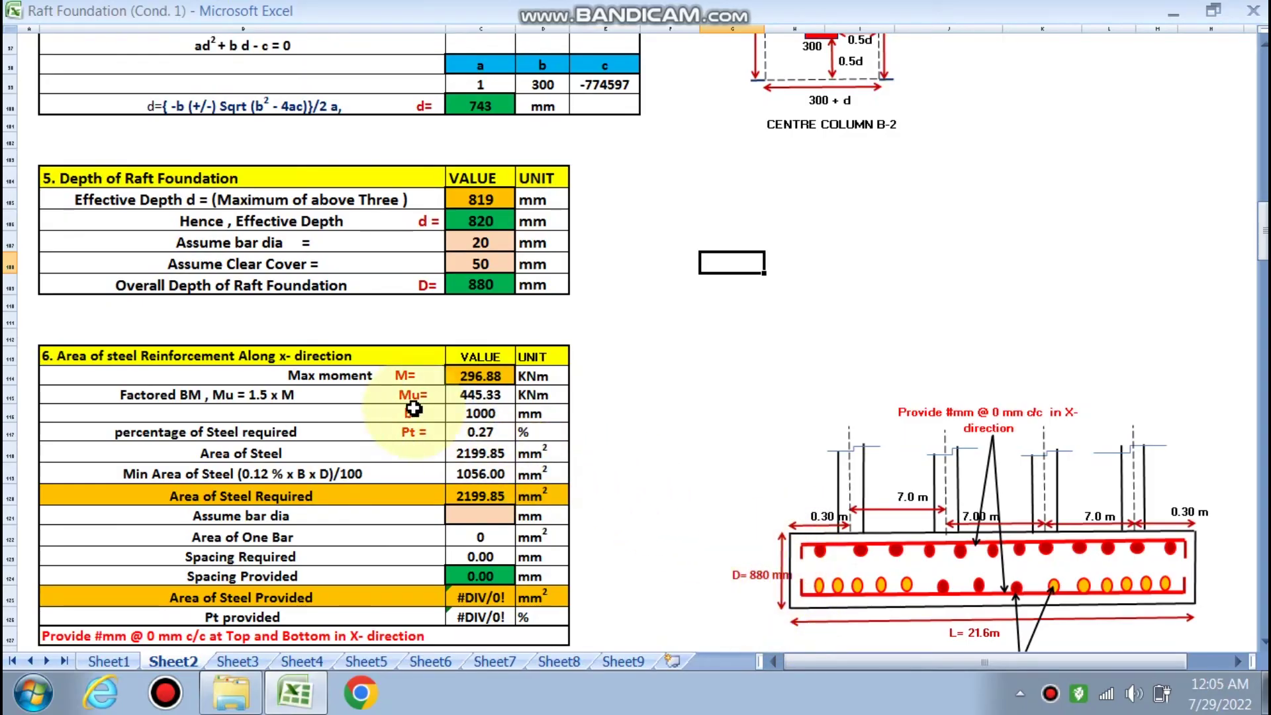
pyautogui.scroll(12, 414, 408)
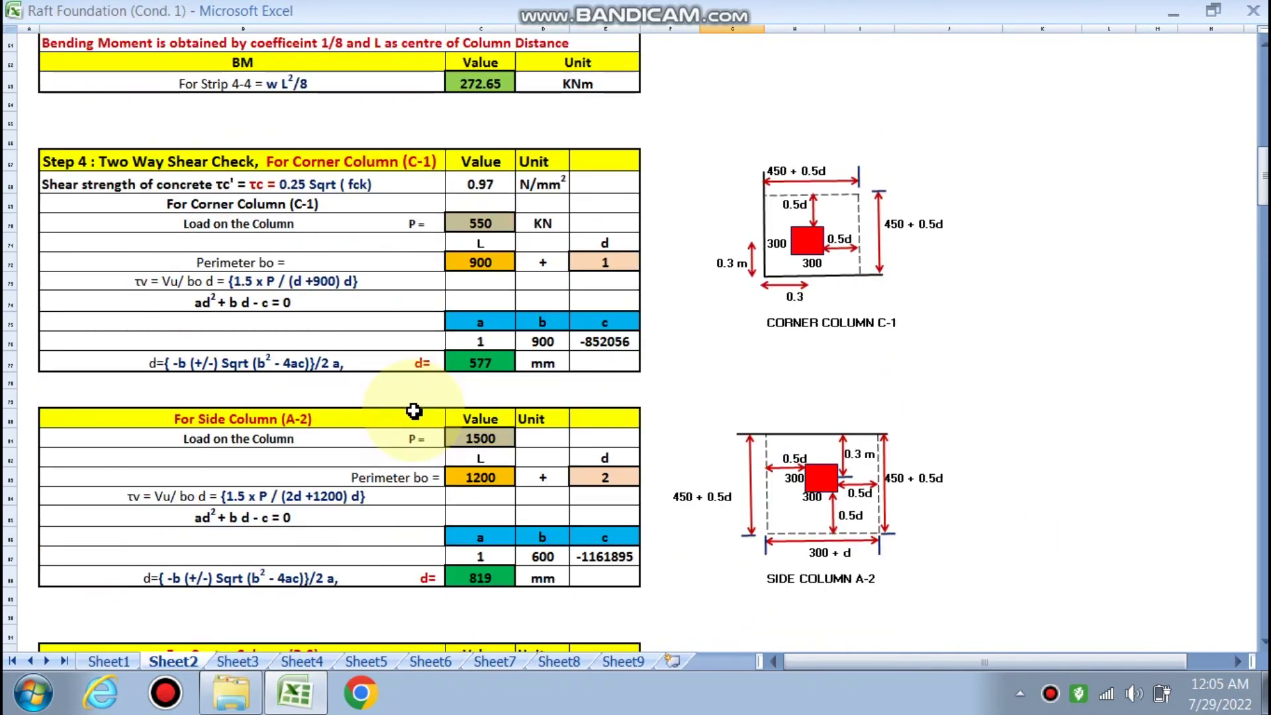
pyautogui.scroll(1, 414, 411)
pyautogui.scroll(2, 414, 411)
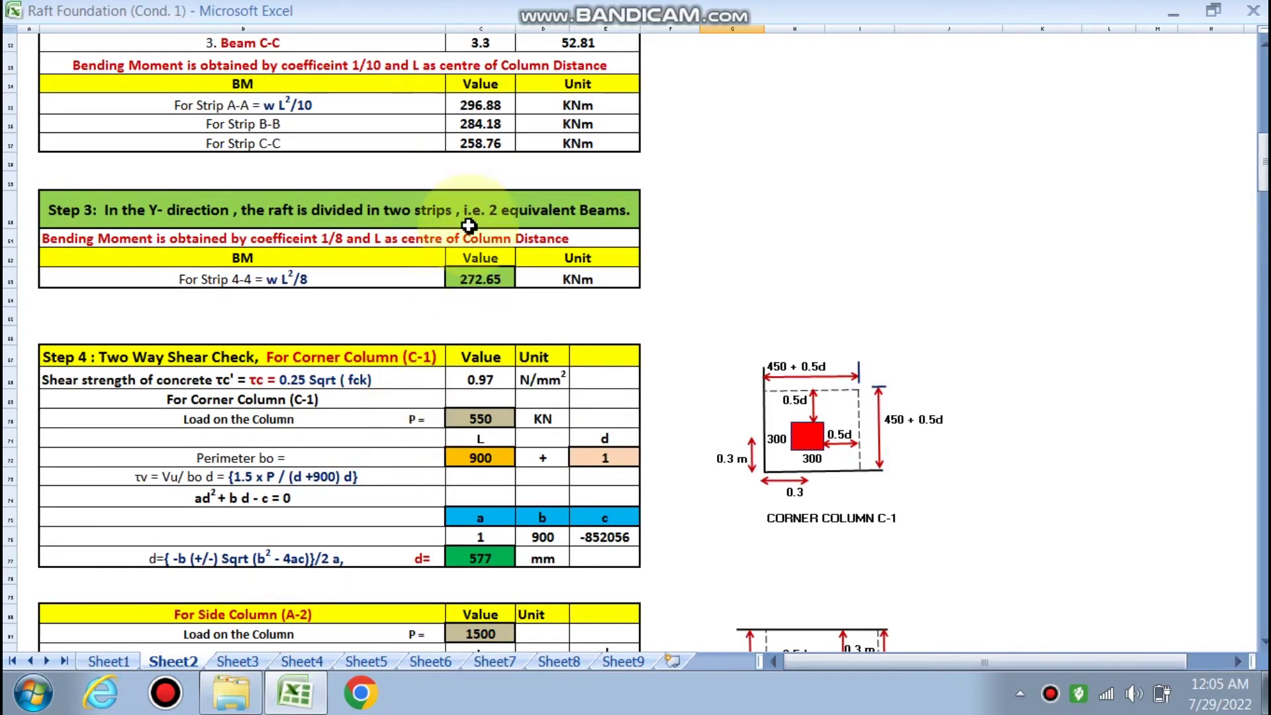
pyautogui.scroll(-14, 483, 430)
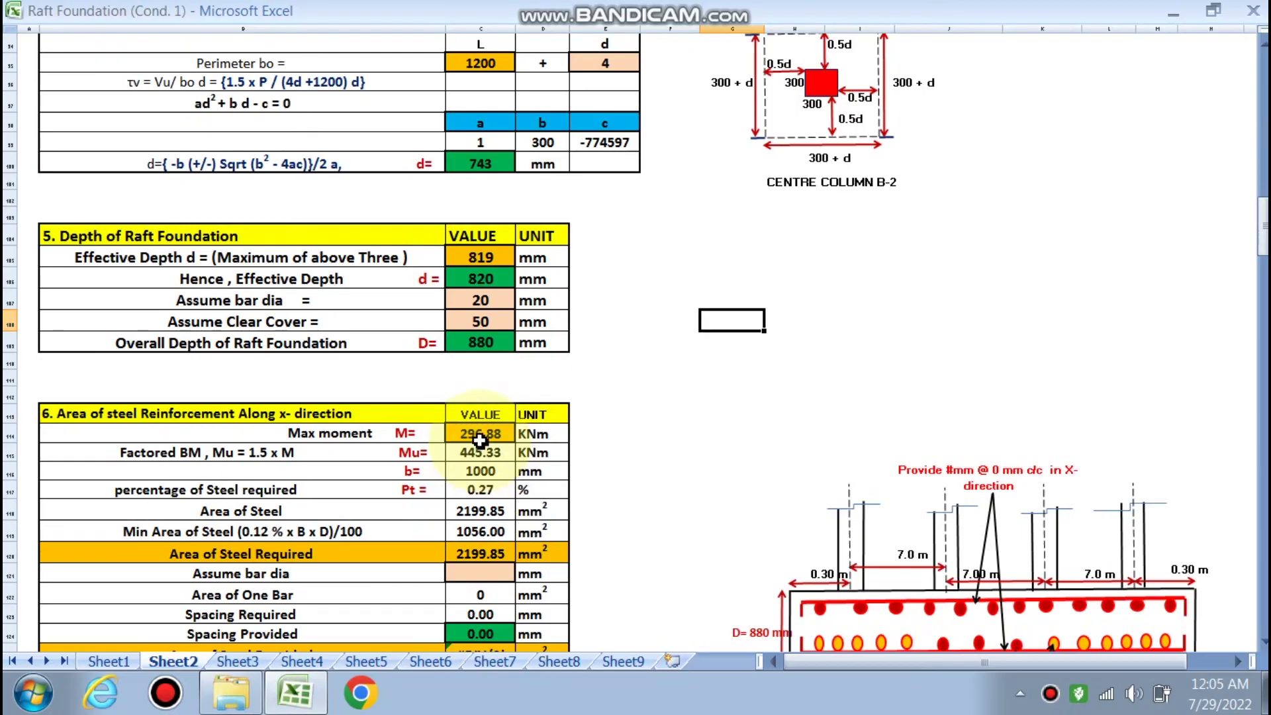
# Inspect the formula for the required steel percentage in the x-direction reinforcement section without changing it
pyautogui.scroll(-1, 480, 440)
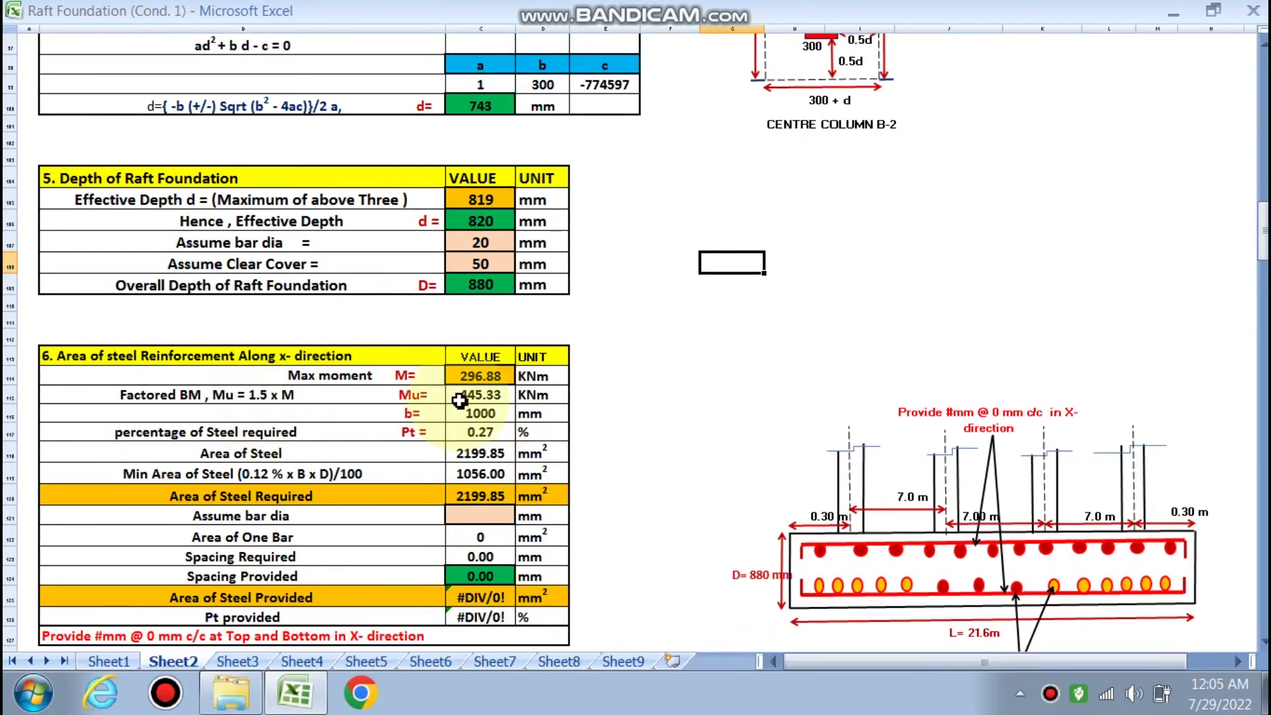
pyautogui.scroll(-1, 463, 402)
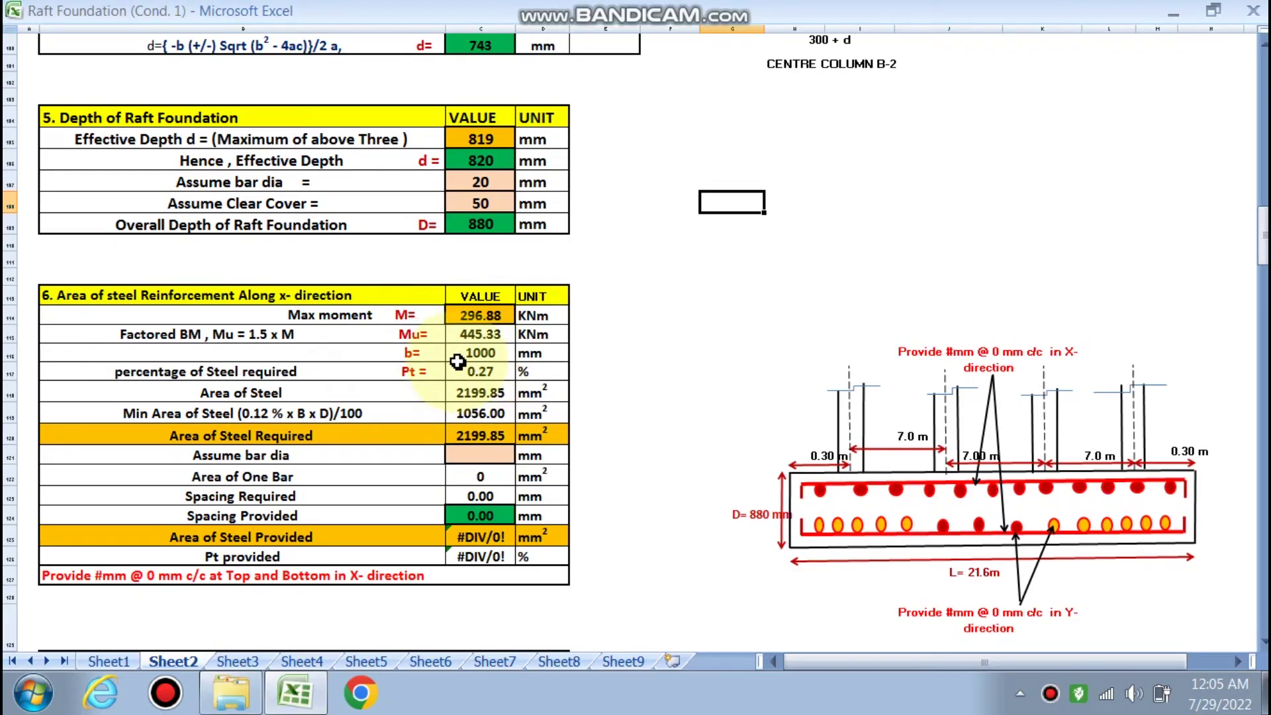
pyautogui.scroll(-1, 478, 357)
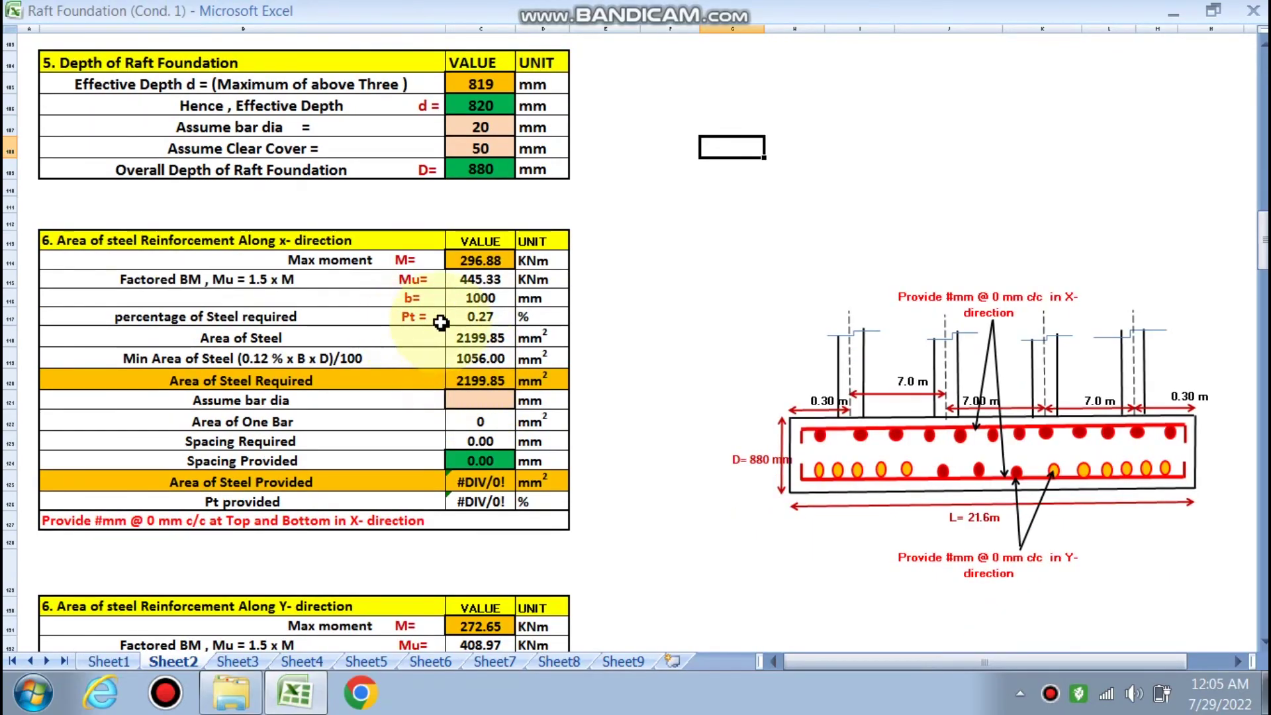
pyautogui.doubleClick(480, 317)
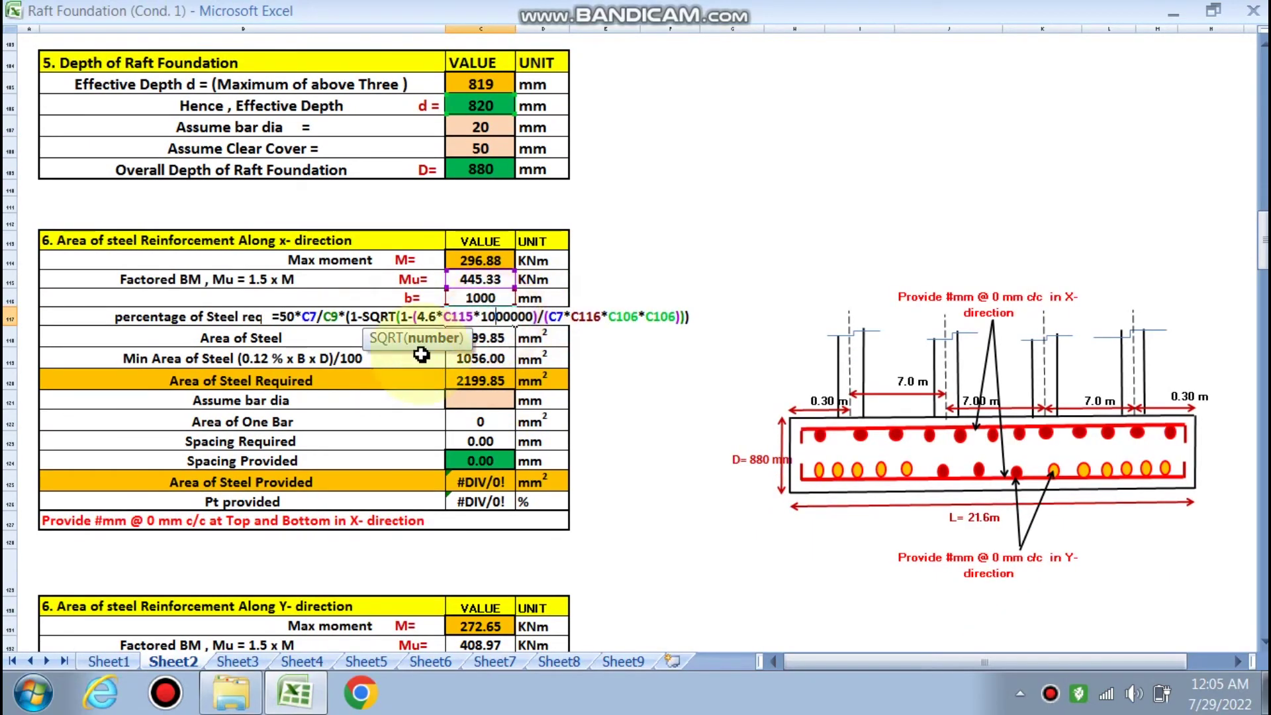
pyautogui.press('Escape')
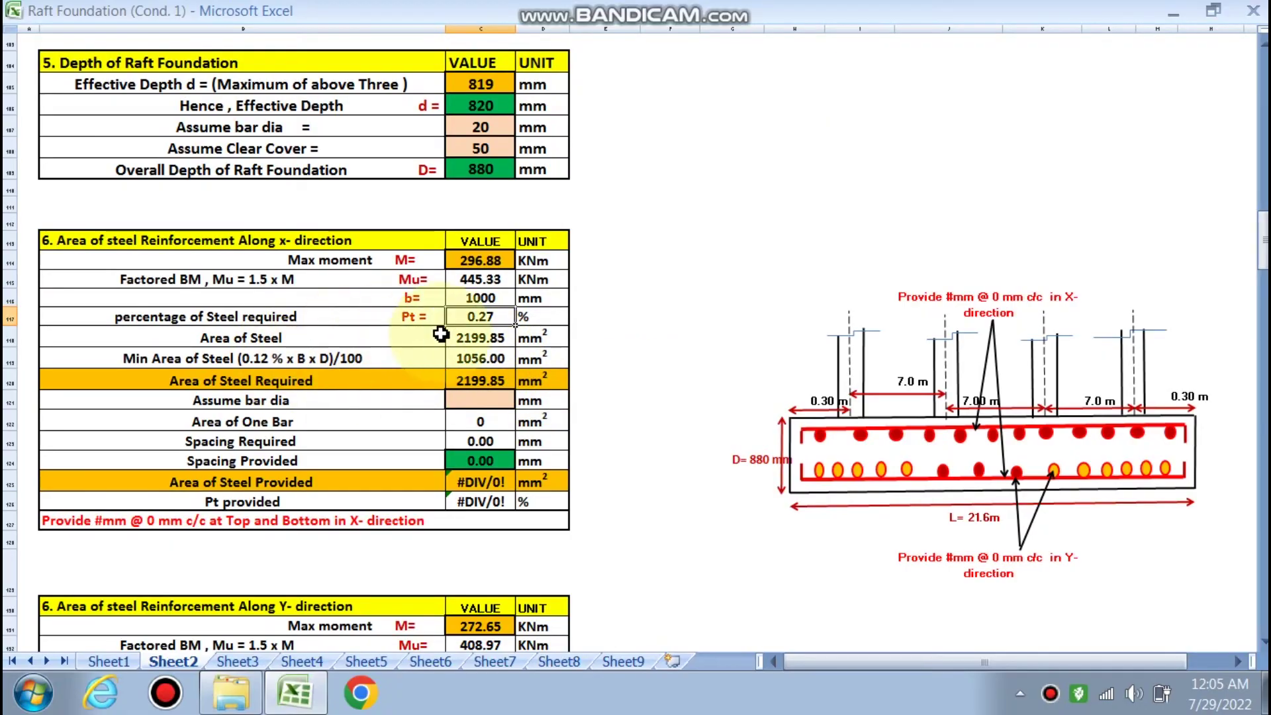
# Set the assumed bar diameter to 20 mm for the steel reinforcement along the x-direction
pyautogui.scroll(-1, 530, 368)
pyautogui.click(480, 340)
pyautogui.click(522, 339)
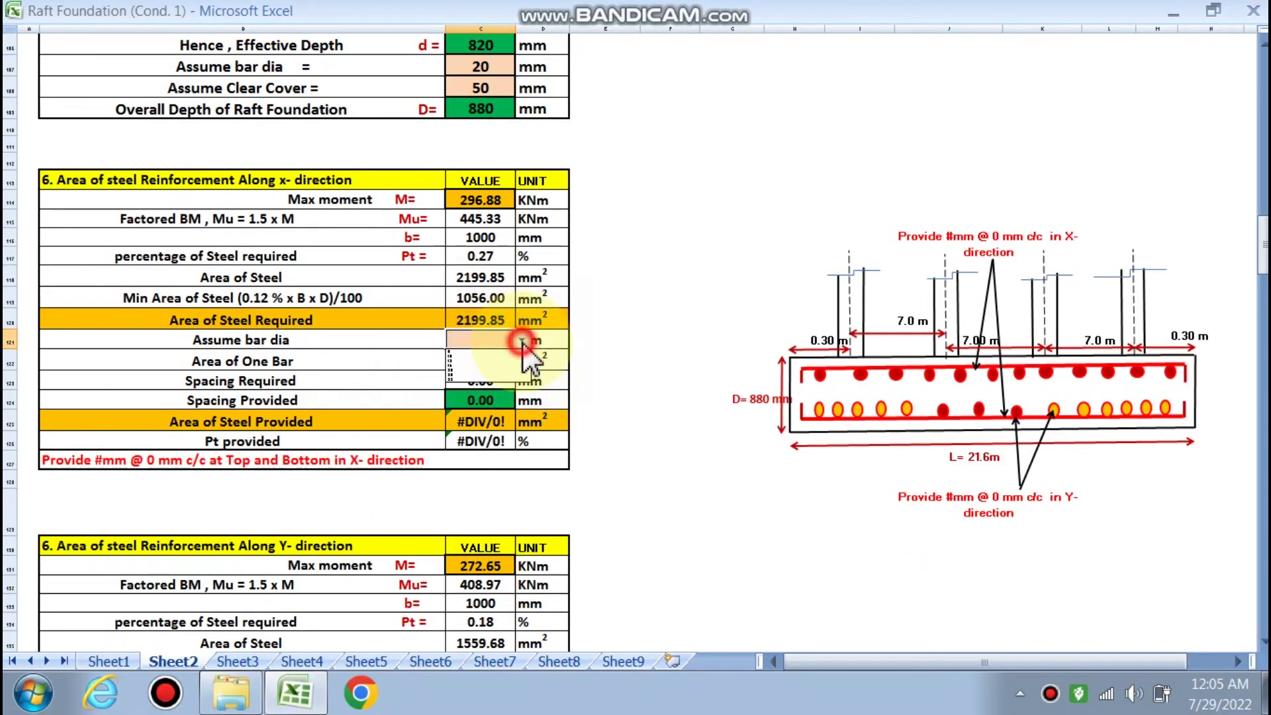
pyautogui.click(466, 370)
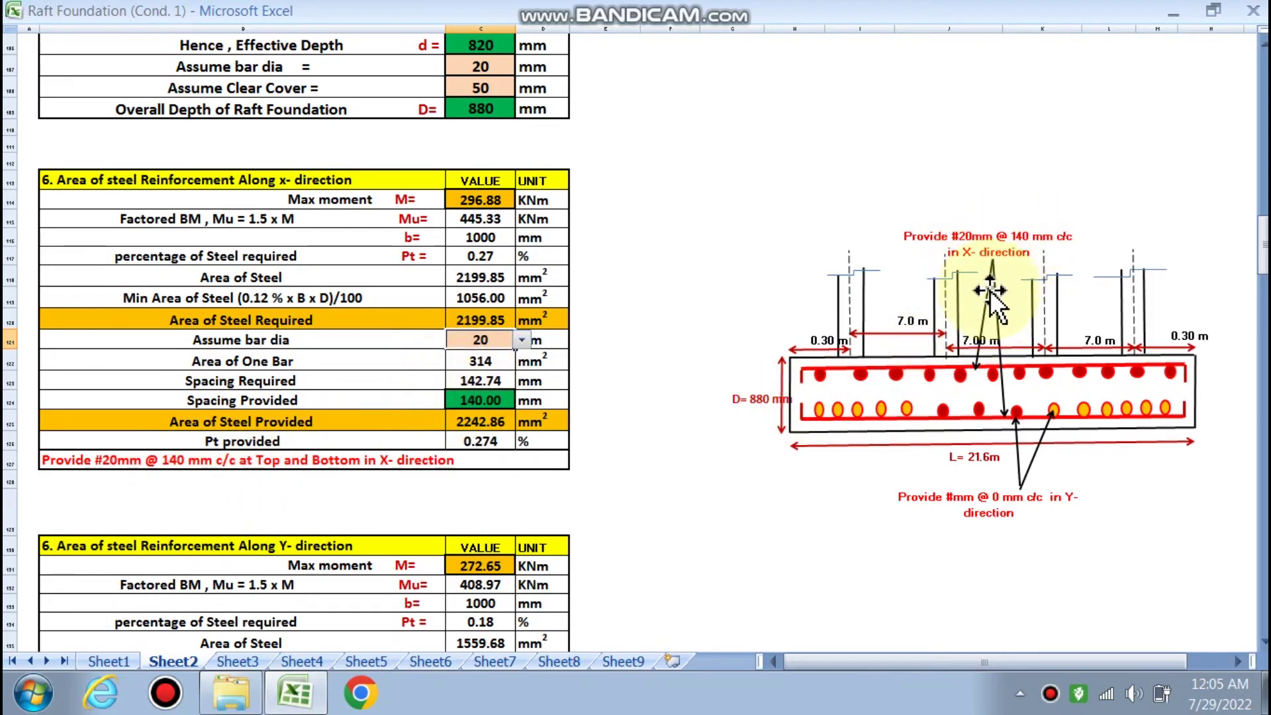
pyautogui.moveTo(980, 361); pyautogui.dragTo(975, 368)
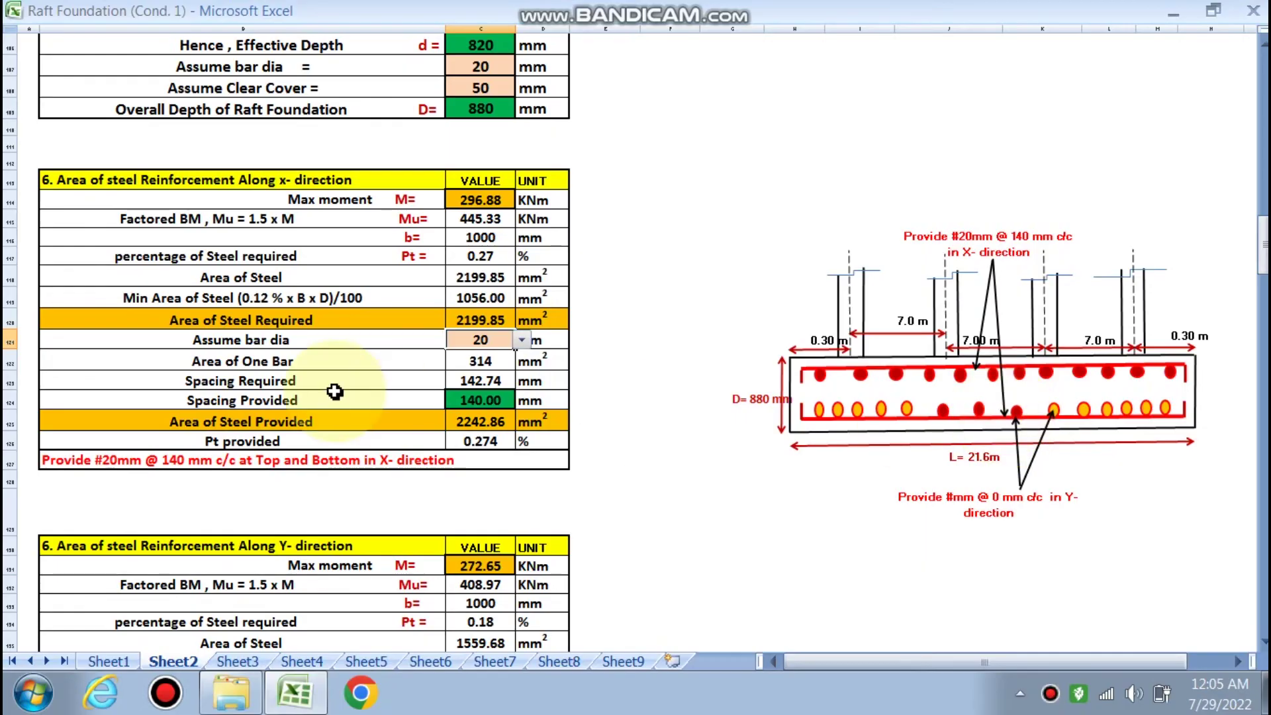
# Set the assumed bar diameter to 16 mm for the steel reinforcement along the Y-direction
pyautogui.scroll(-3, 499, 406)
pyautogui.scroll(-1, 430, 414)
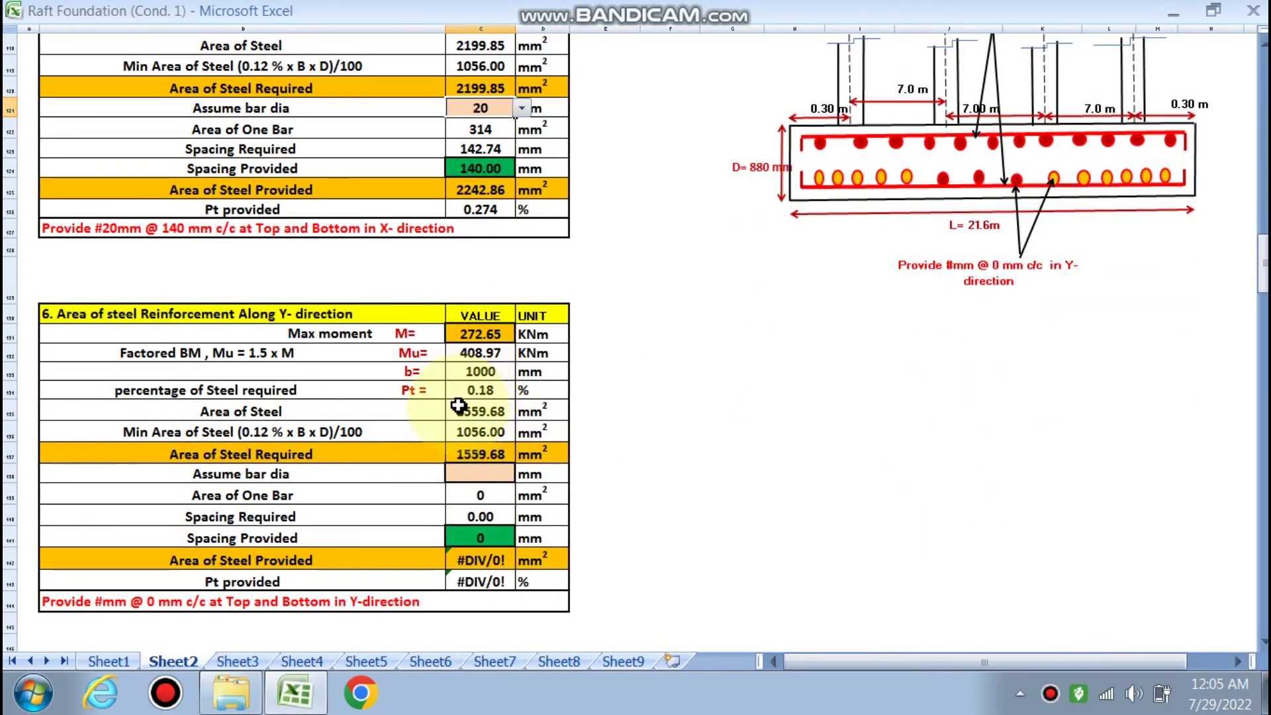
pyautogui.click(473, 474)
pyautogui.click(522, 474)
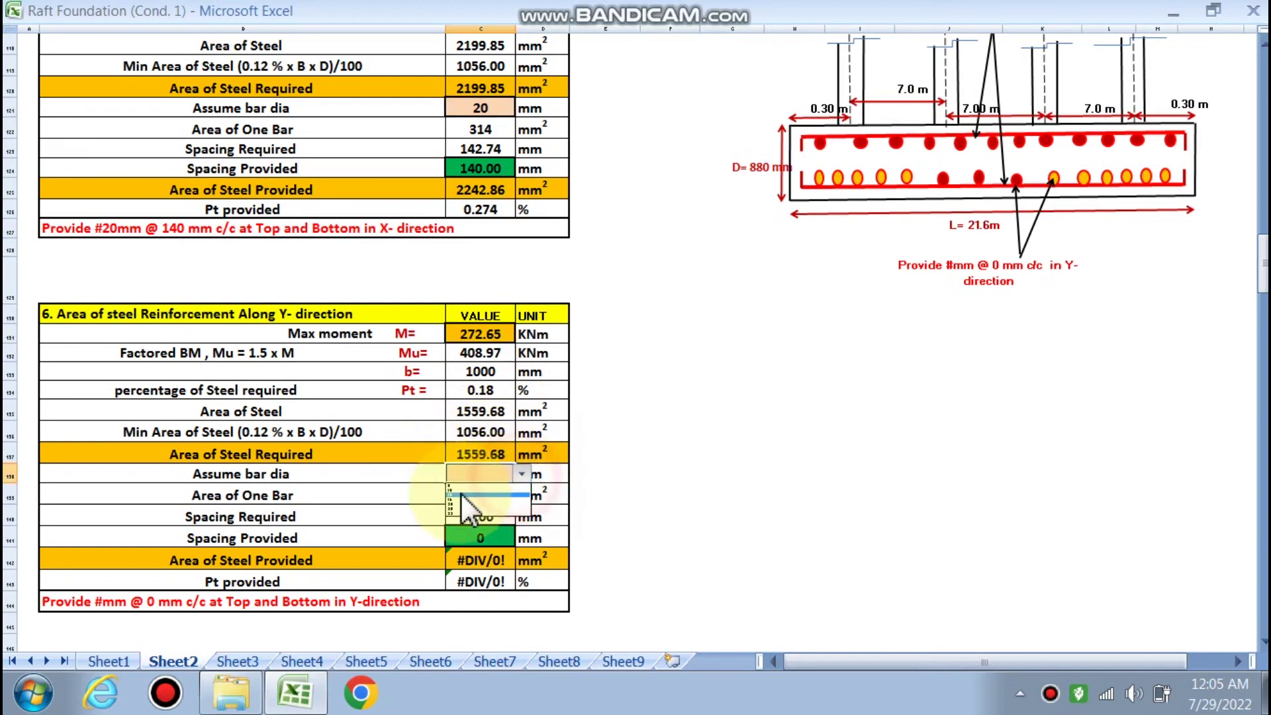
pyautogui.click(461, 500)
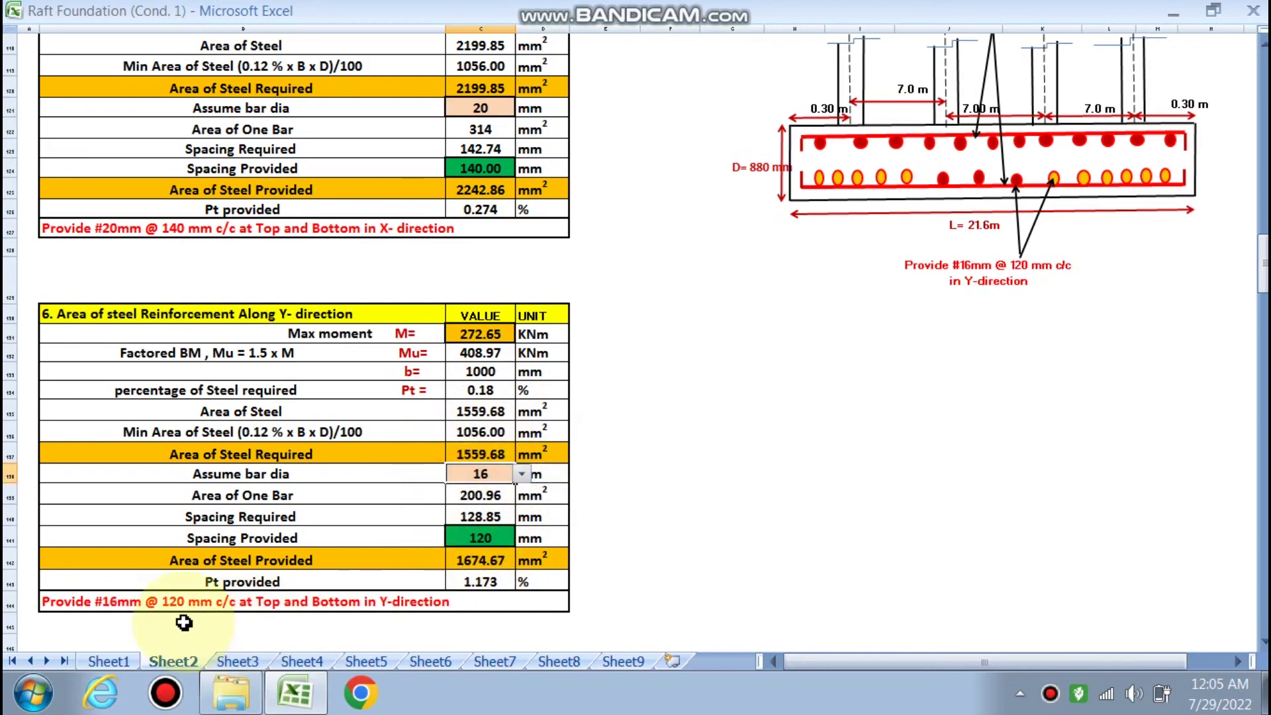
# Try heavier column loads in the input table: 600 kN for Col 1 and 3000 kN for Col 2
pyautogui.scroll(3, 887, 468)
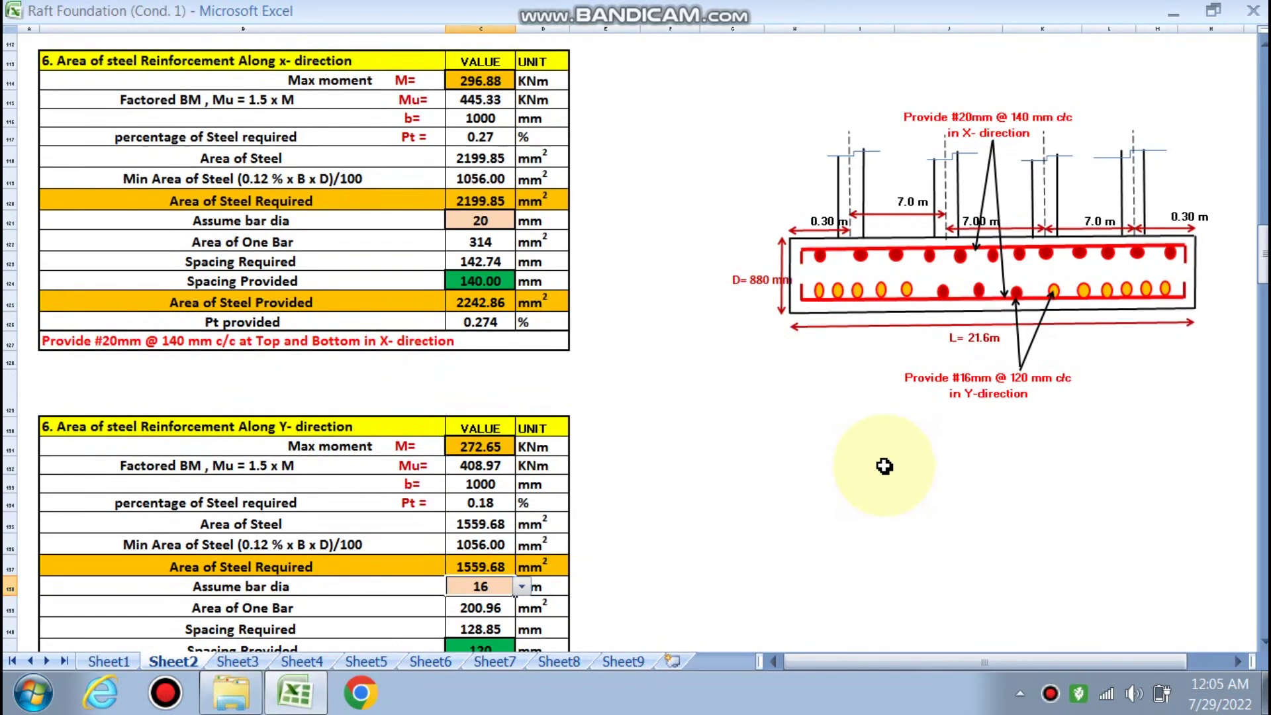
pyautogui.scroll(12, 441, 419)
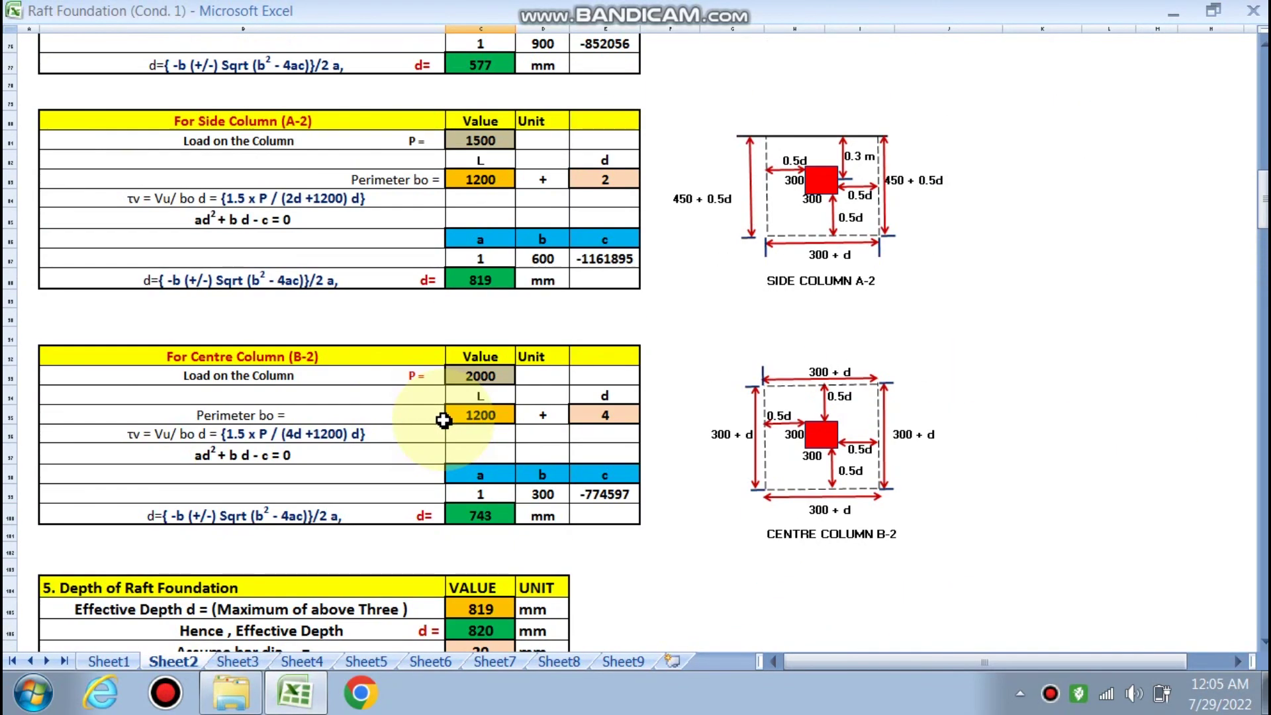
pyautogui.scroll(15, 443, 420)
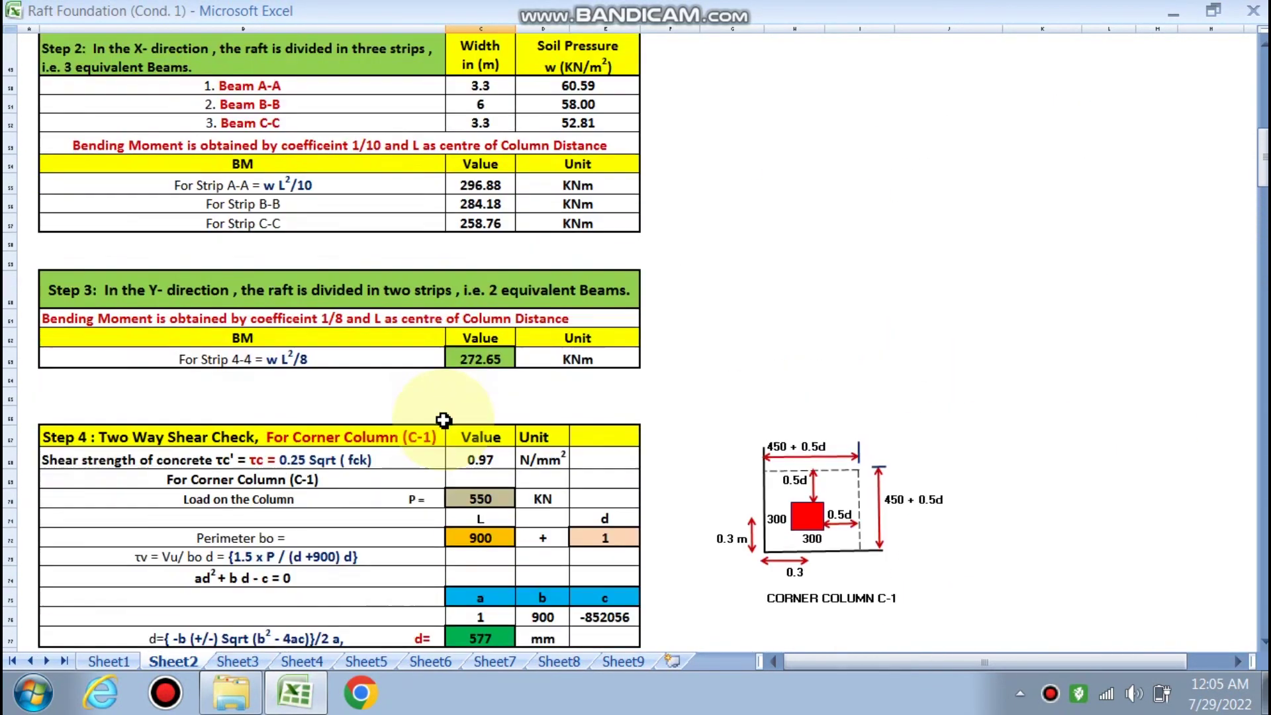
pyautogui.scroll(11, 443, 420)
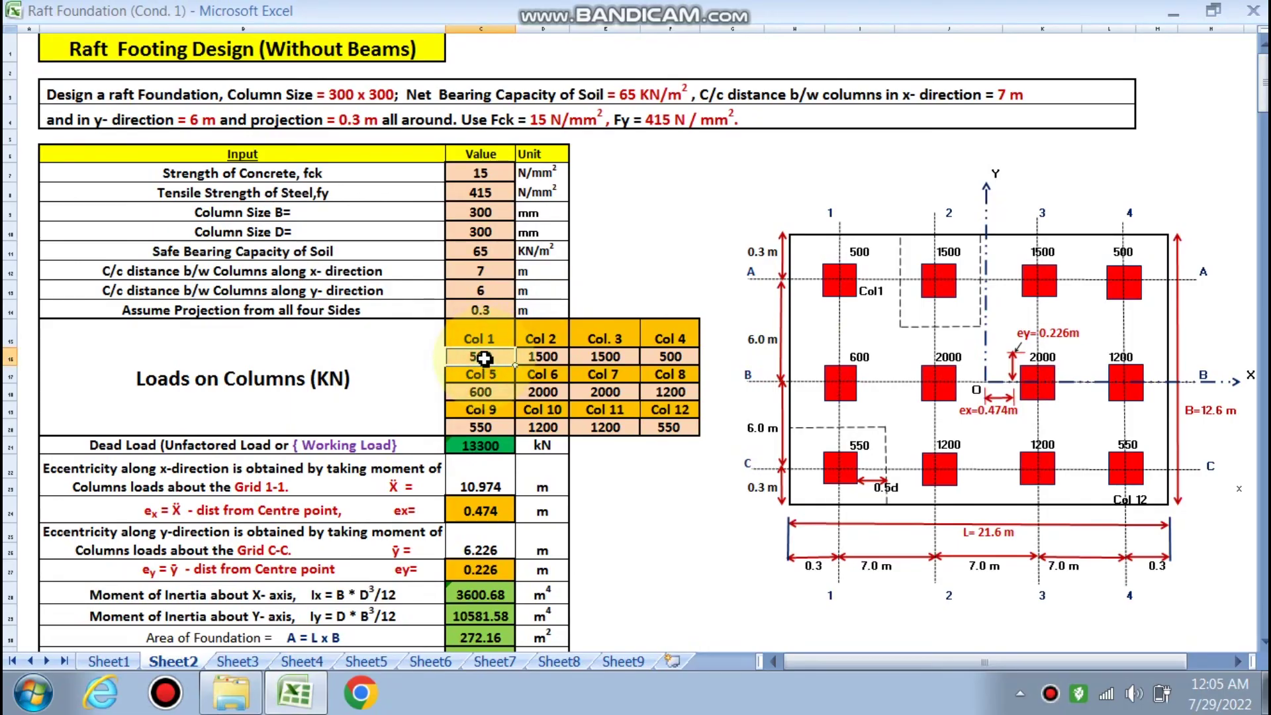
pyautogui.click(555, 358)
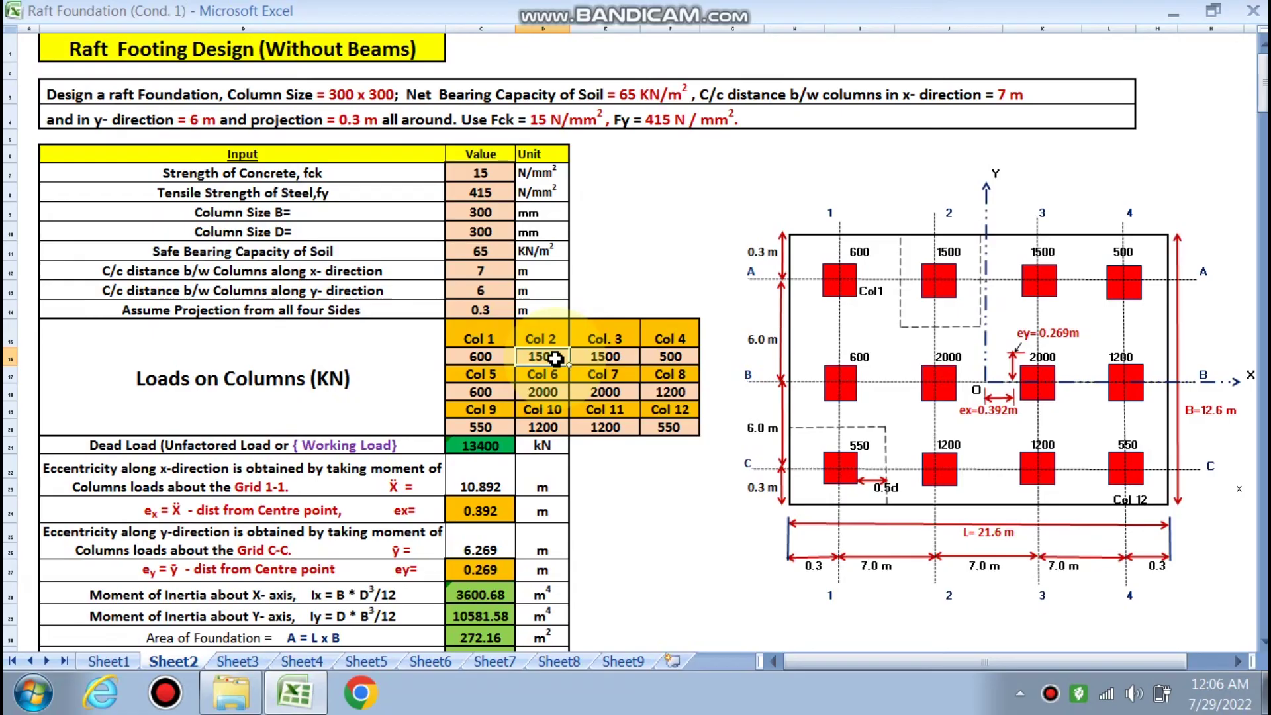
pyautogui.write('3000')
pyautogui.click(623, 510)
# Examine the eccentricities, moments and the Step 1 soil pressure checks for the changed column loads
pyautogui.scroll(-2, 622, 510)
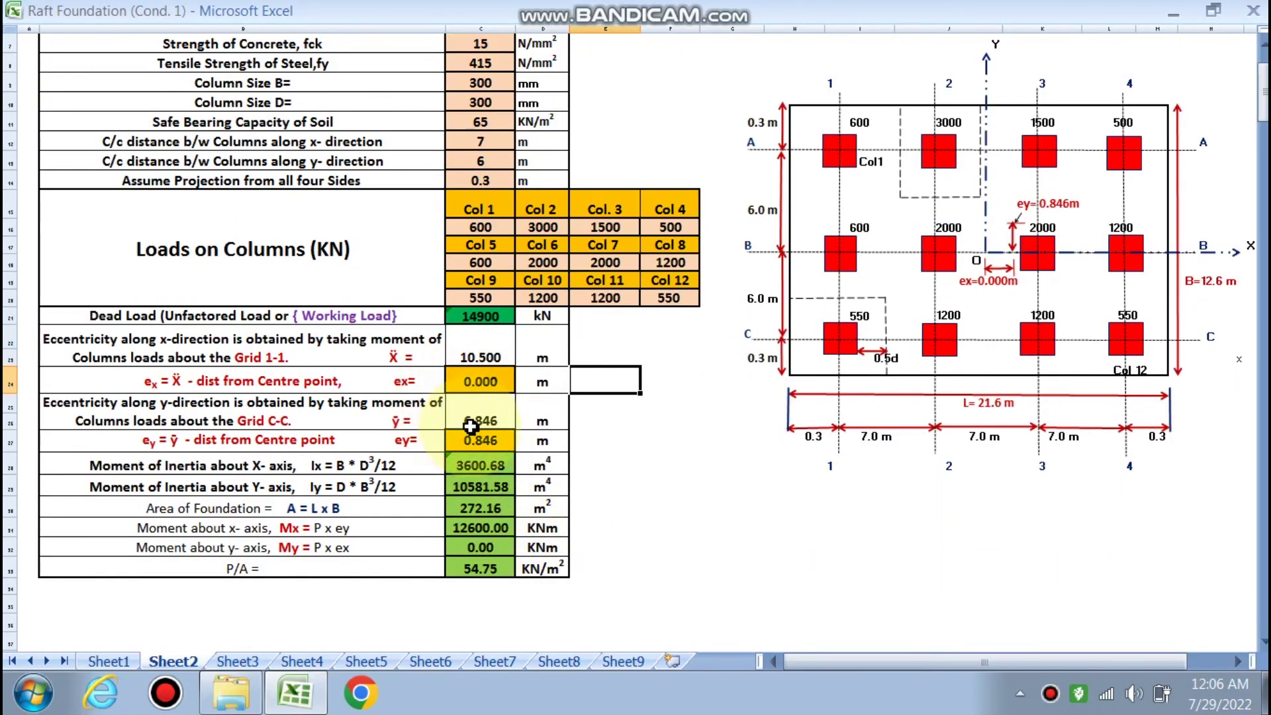
pyautogui.scroll(-1, 438, 413)
pyautogui.scroll(-1, 437, 422)
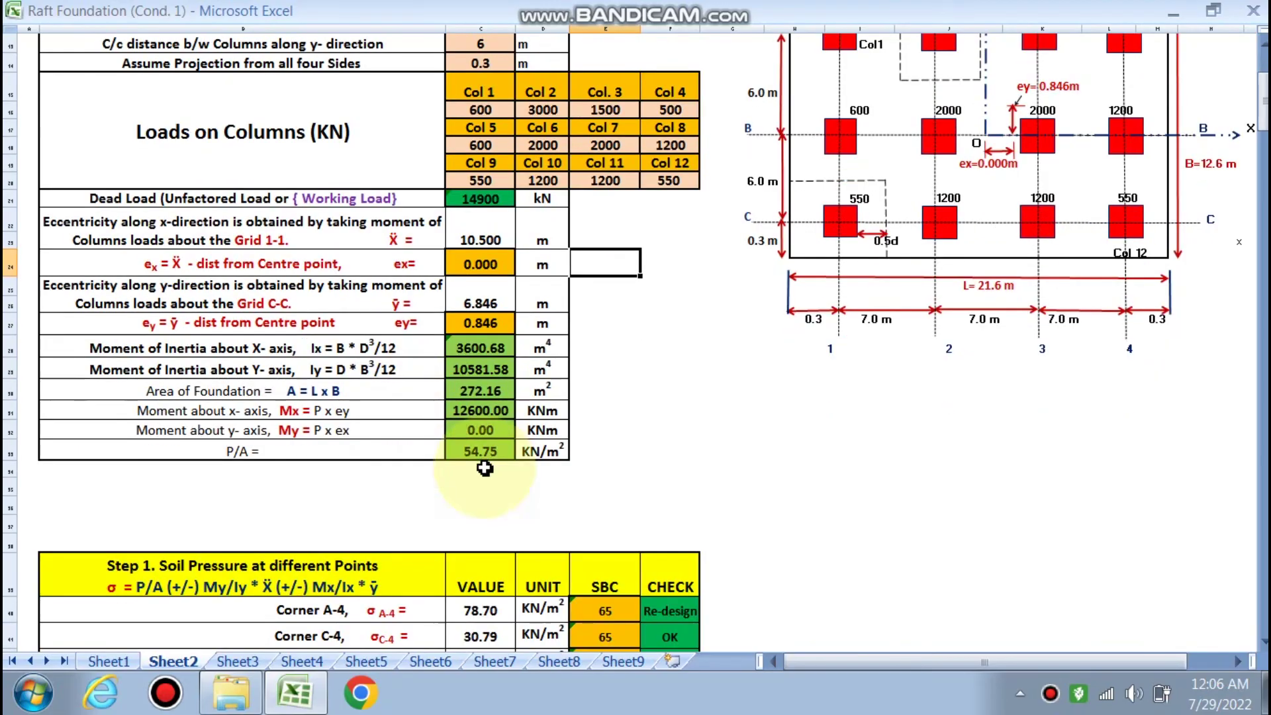
pyautogui.scroll(-3, 516, 417)
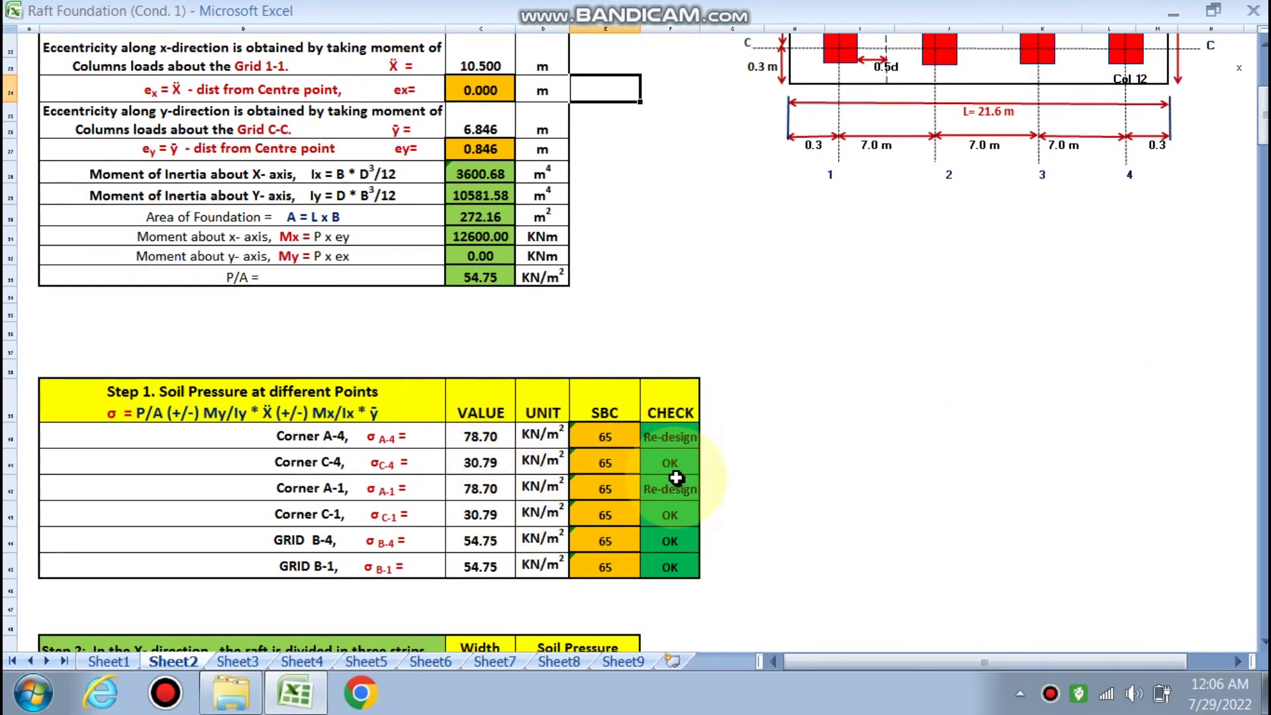
pyautogui.scroll(6, 595, 498)
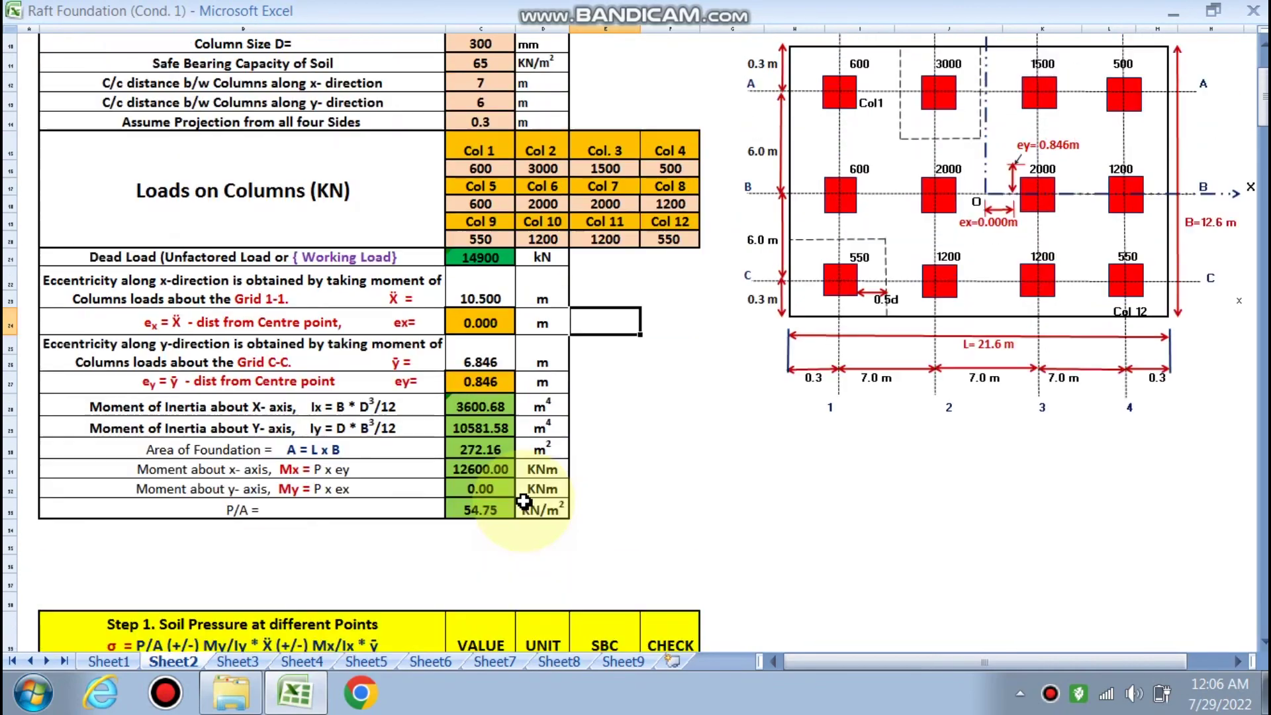
pyautogui.scroll(-1, 639, 482)
pyautogui.scroll(1, 639, 483)
# Restore the column loads to 1500 kN for Col 2 and 500 kN for Col 1
pyautogui.click(539, 284)
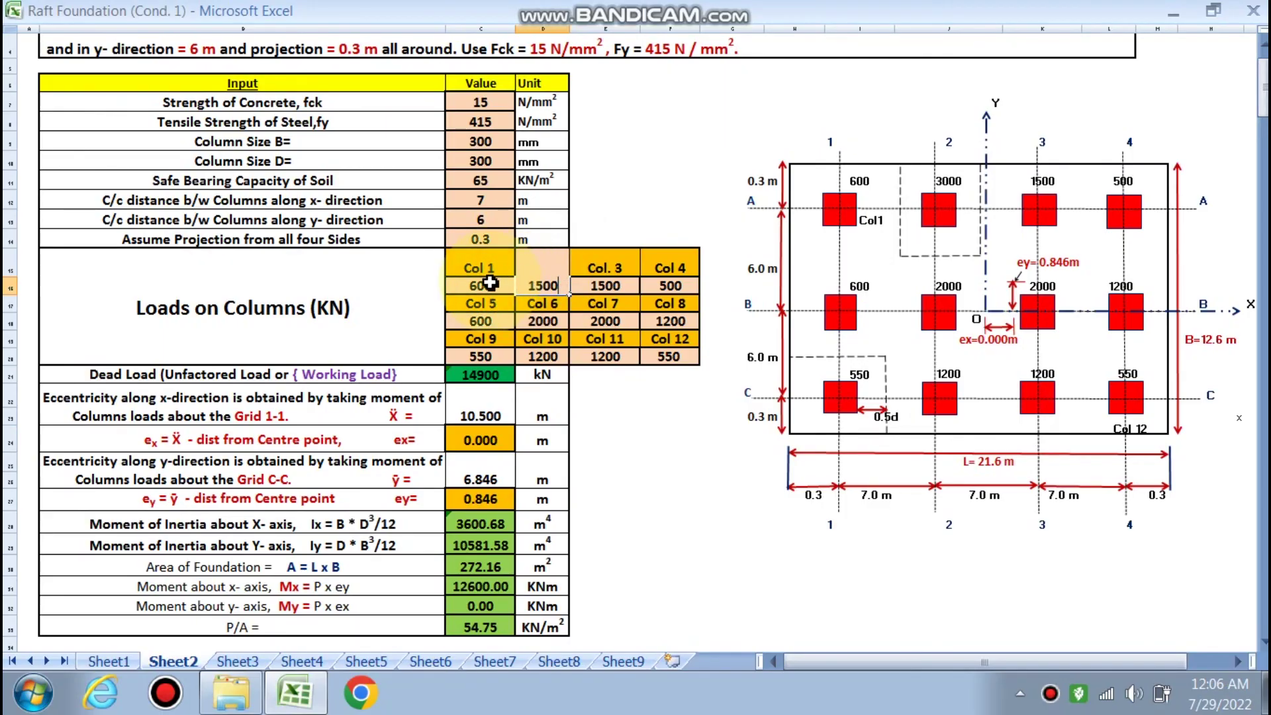
pyautogui.click(489, 283)
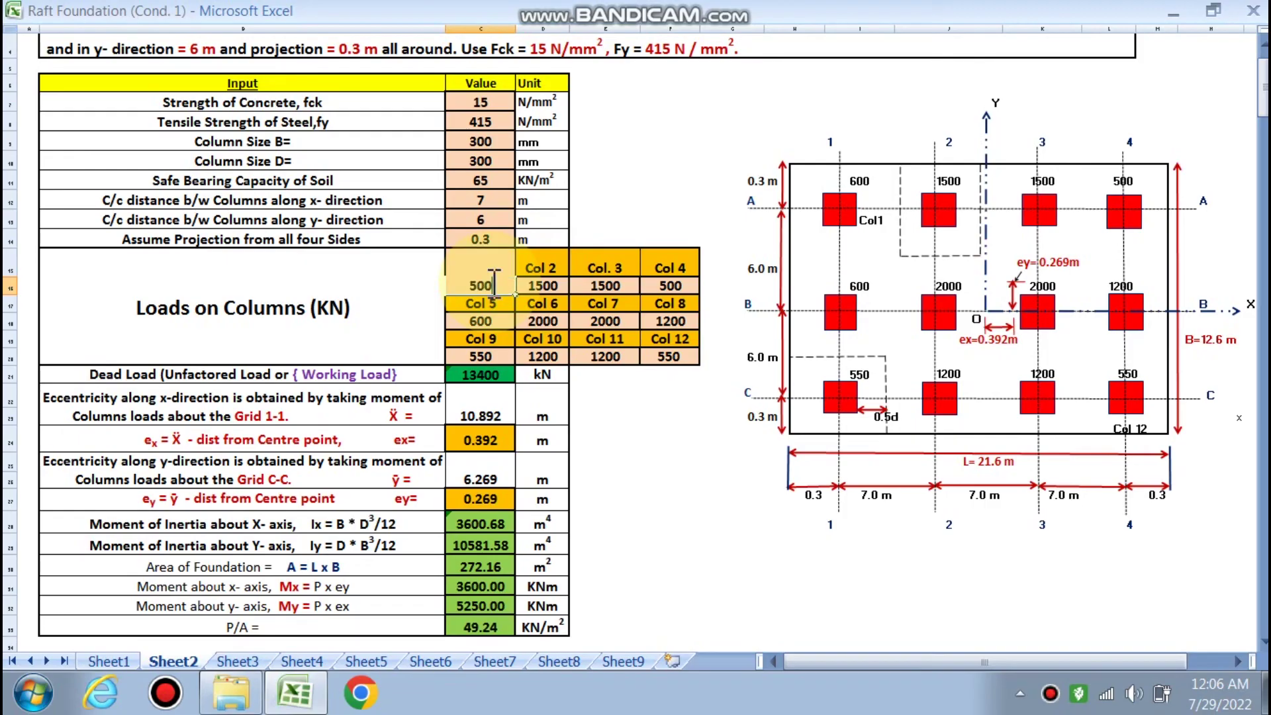
pyautogui.click(622, 506)
# Set the concrete strength fck to 25 N/mm² and check its effect on the two-way shear depths, raft depth and reinforcement in both directions
pyautogui.click(507, 98)
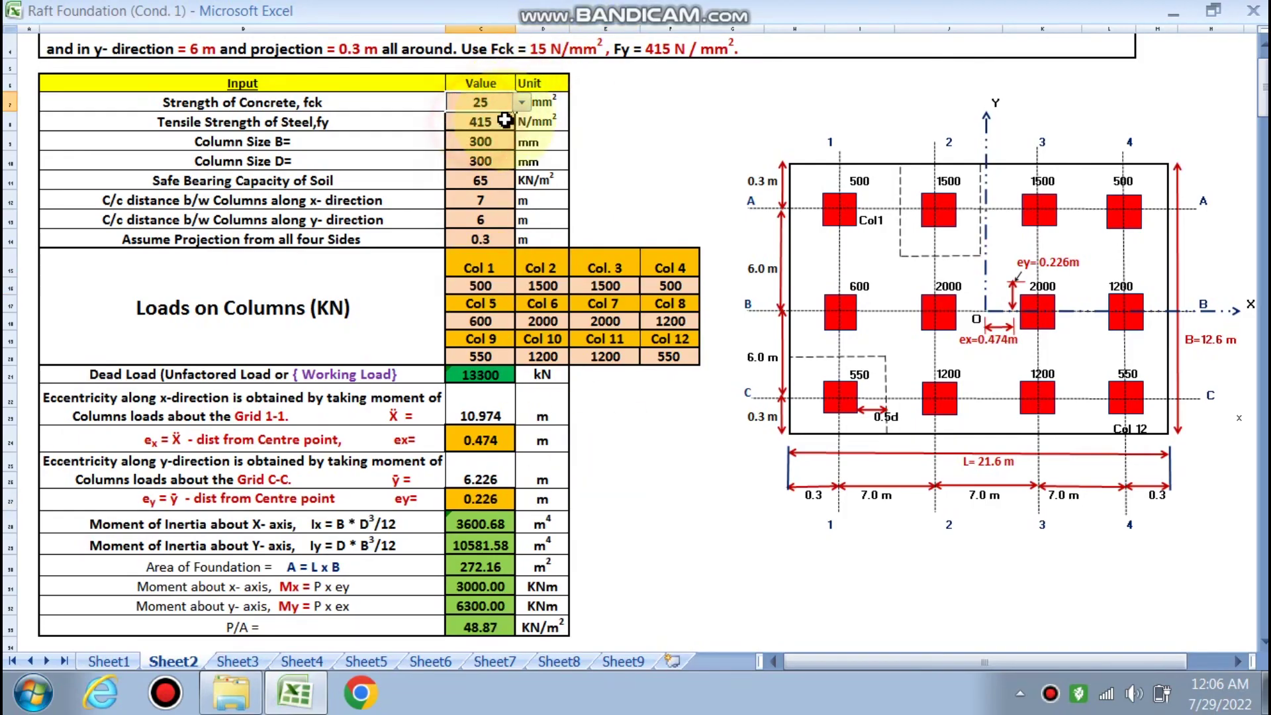
pyautogui.scroll(-13, 528, 250)
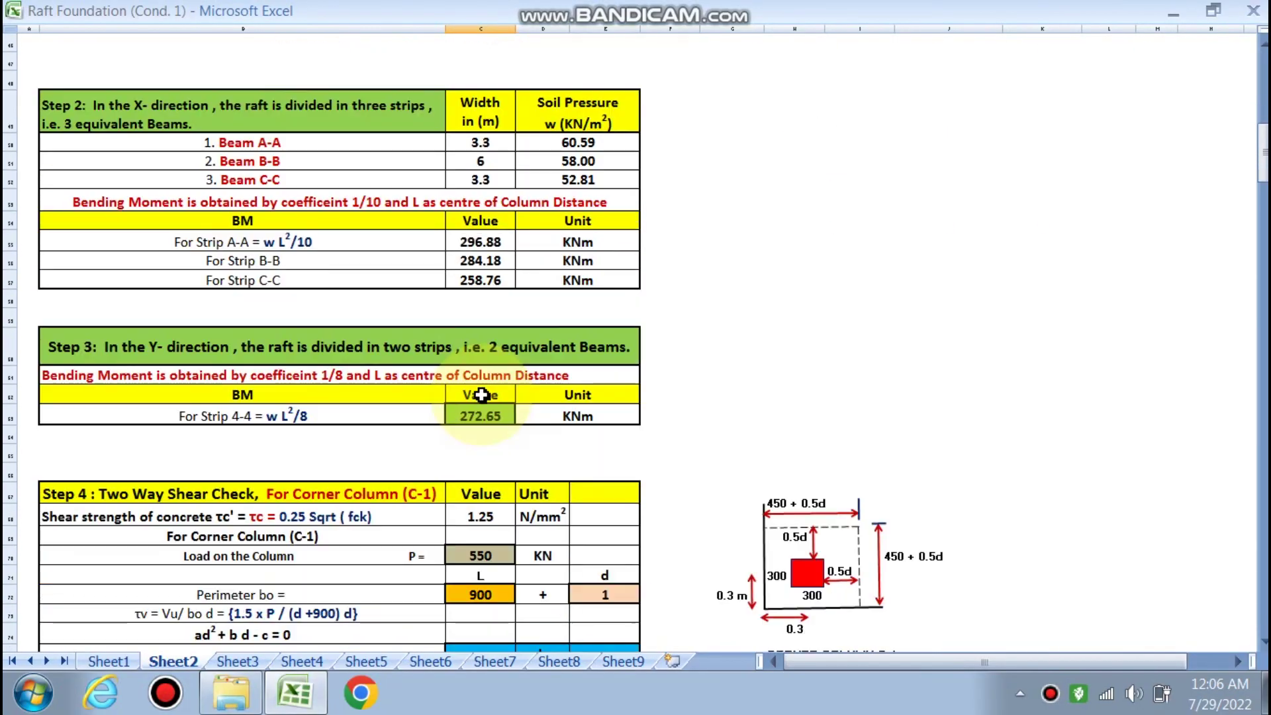
pyautogui.scroll(-5, 492, 399)
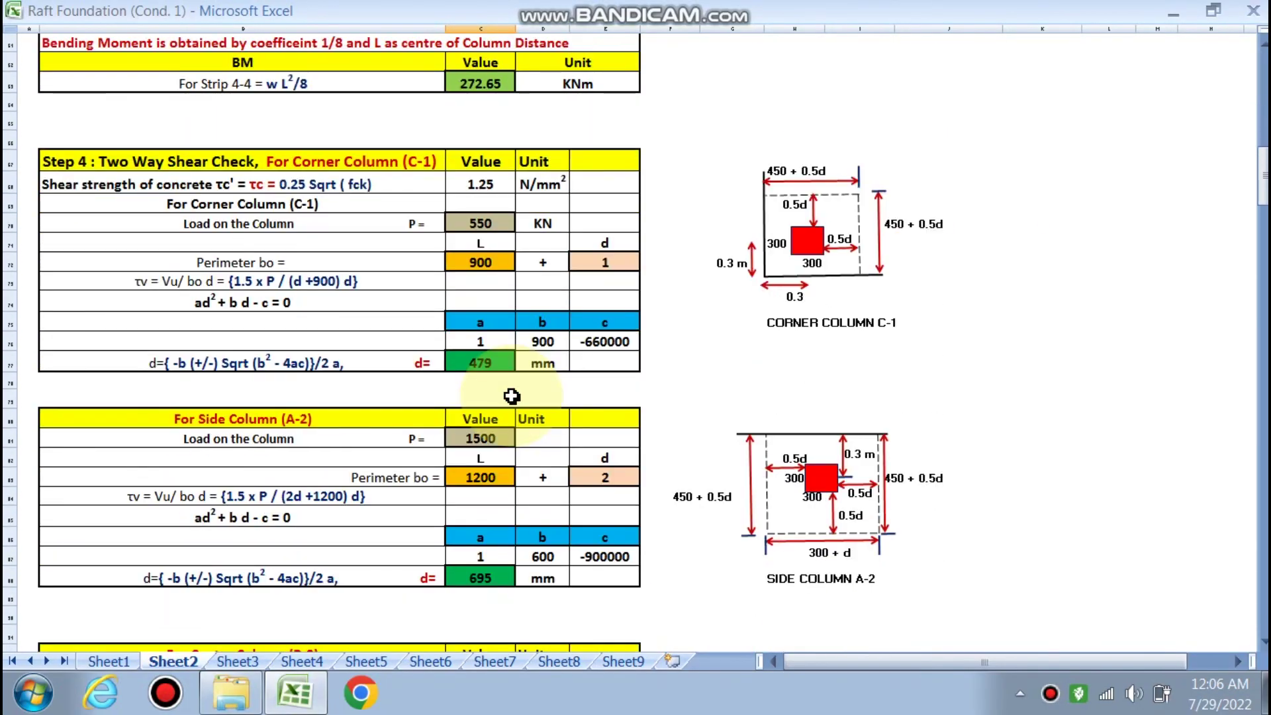
pyautogui.scroll(-7, 498, 374)
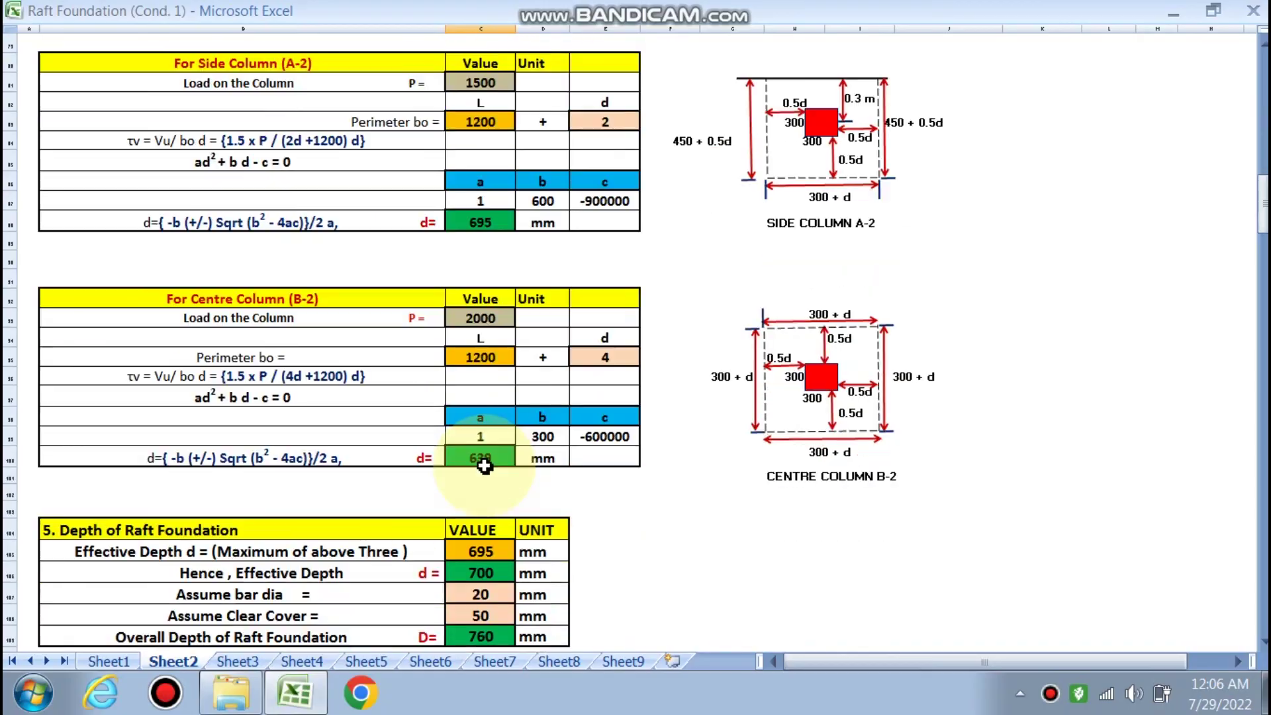
pyautogui.scroll(-6, 487, 519)
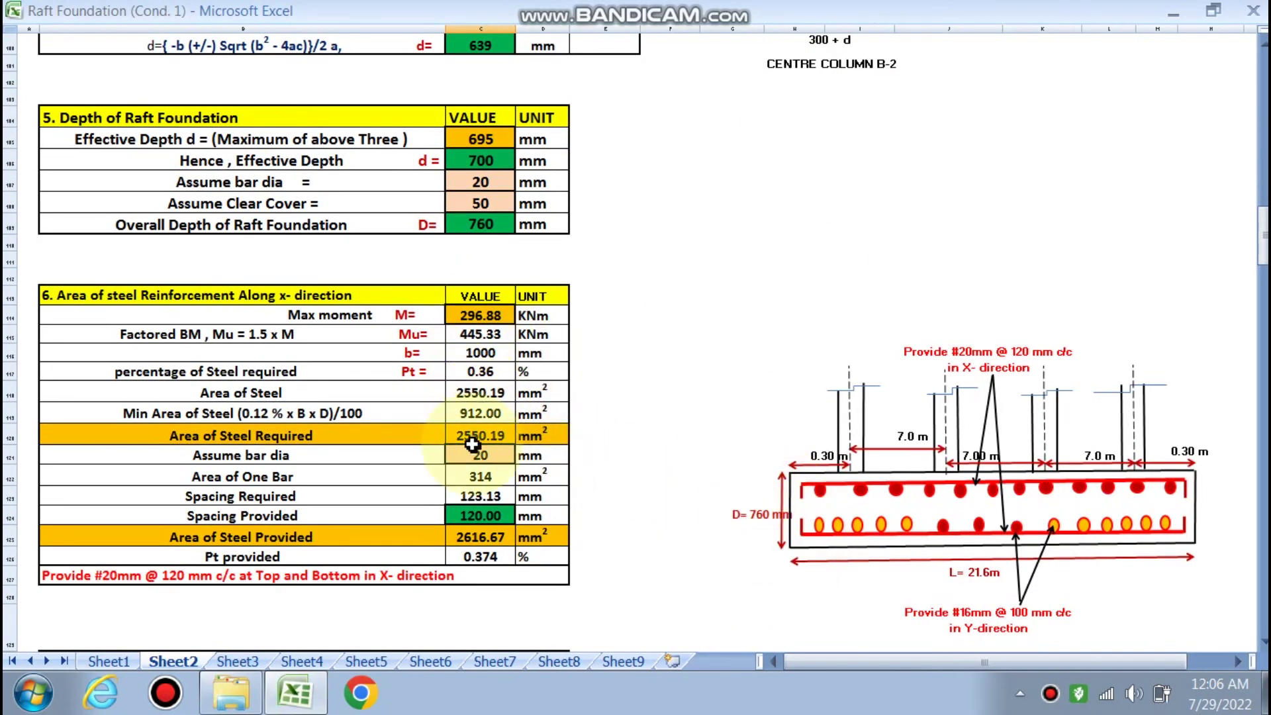
pyautogui.scroll(-2, 473, 560)
pyautogui.scroll(-1, 473, 559)
pyautogui.scroll(-2, 423, 523)
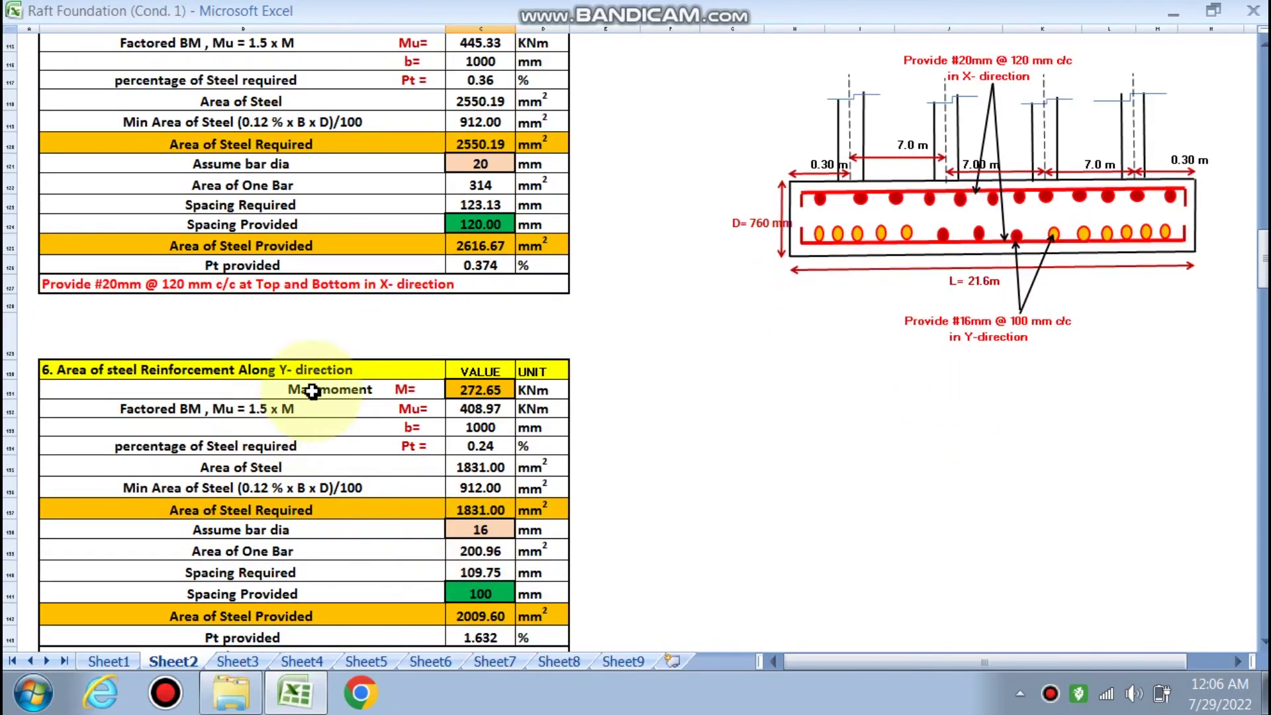
pyautogui.scroll(2, 642, 477)
pyautogui.scroll(17, 642, 471)
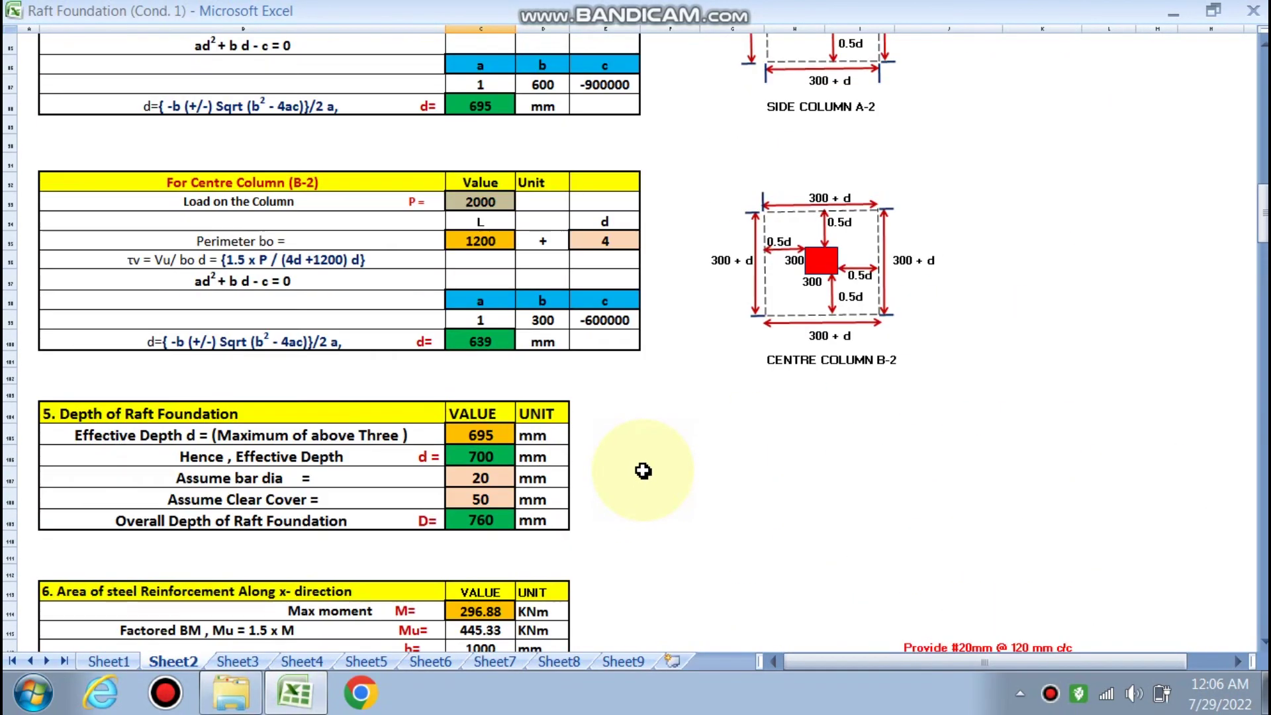
# Review the design inputs, column loads, eccentricities and moments, and the Step 1 soil pressures against the bearing capacity
pyautogui.scroll(19, 642, 470)
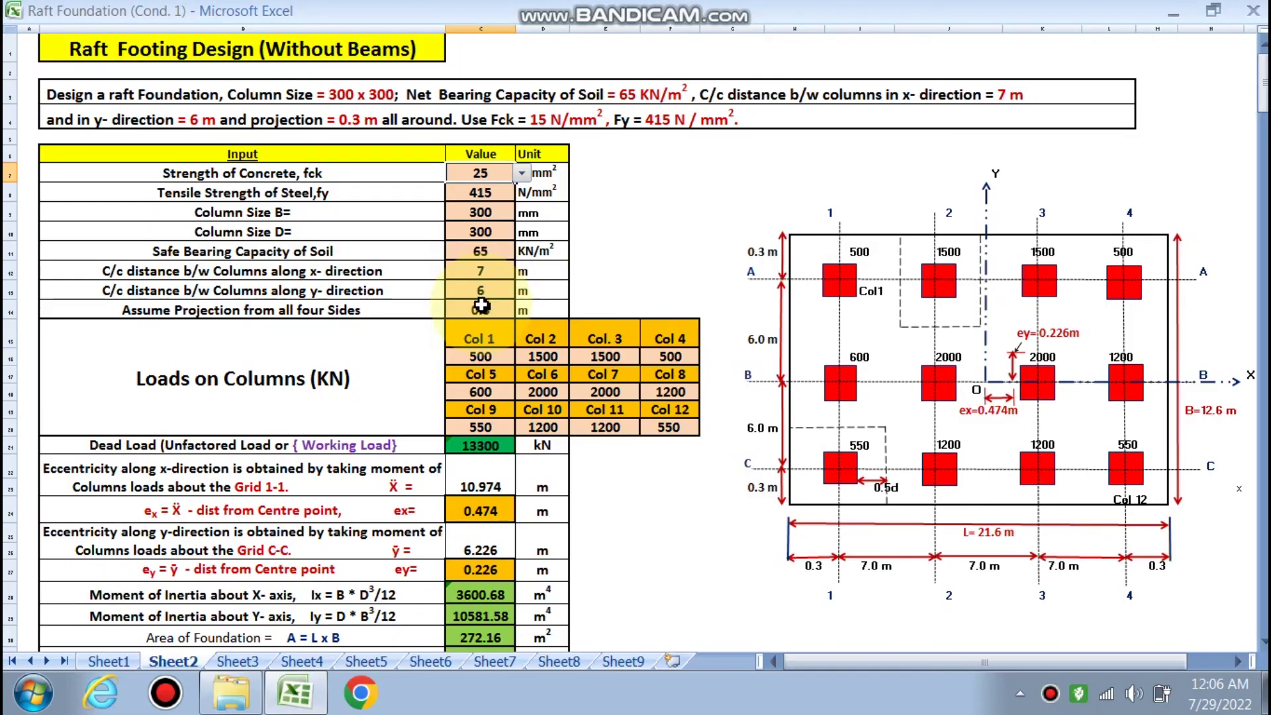
pyautogui.scroll(-2, 530, 381)
pyautogui.scroll(-1, 534, 385)
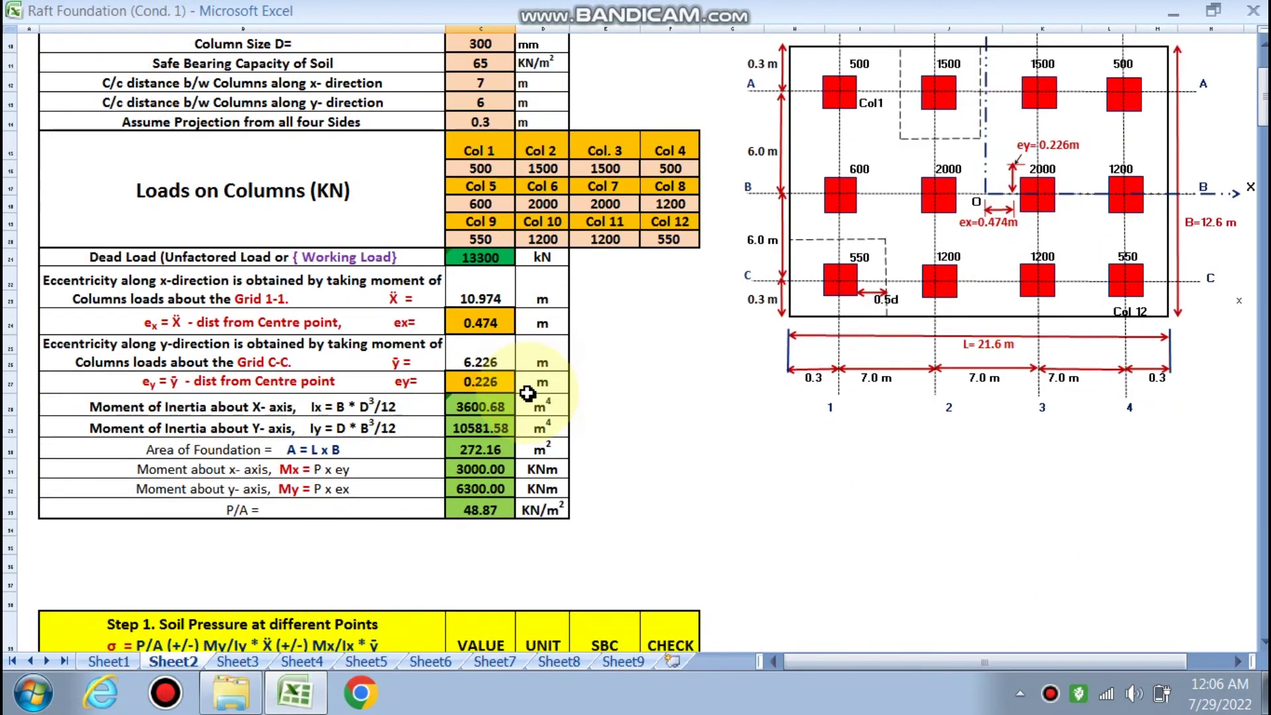
pyautogui.scroll(-1, 497, 398)
pyautogui.scroll(-1, 496, 398)
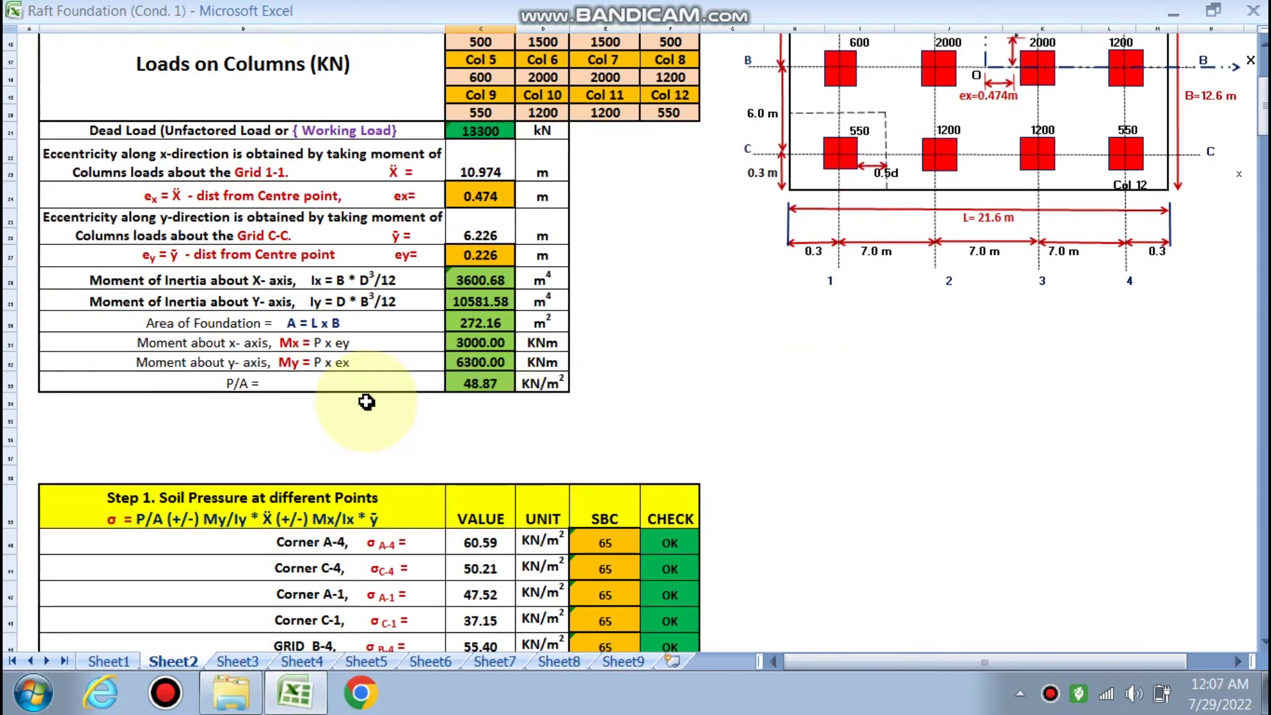
pyautogui.scroll(-2, 369, 406)
pyautogui.scroll(-2, 453, 397)
pyautogui.scroll(-1, 453, 397)
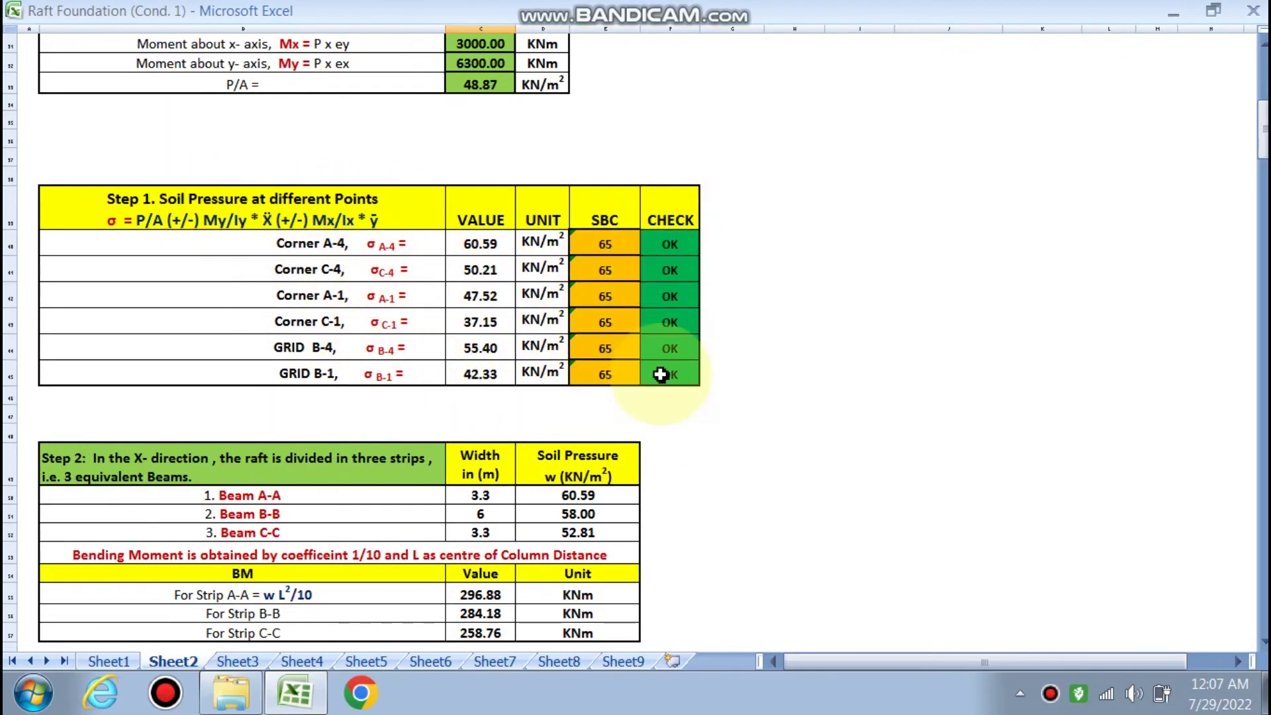
# Review the strip bending moments in both directions, the two-way shear checks for the three columns, and the raft depth section
pyautogui.scroll(-2, 573, 379)
pyautogui.scroll(-1, 573, 379)
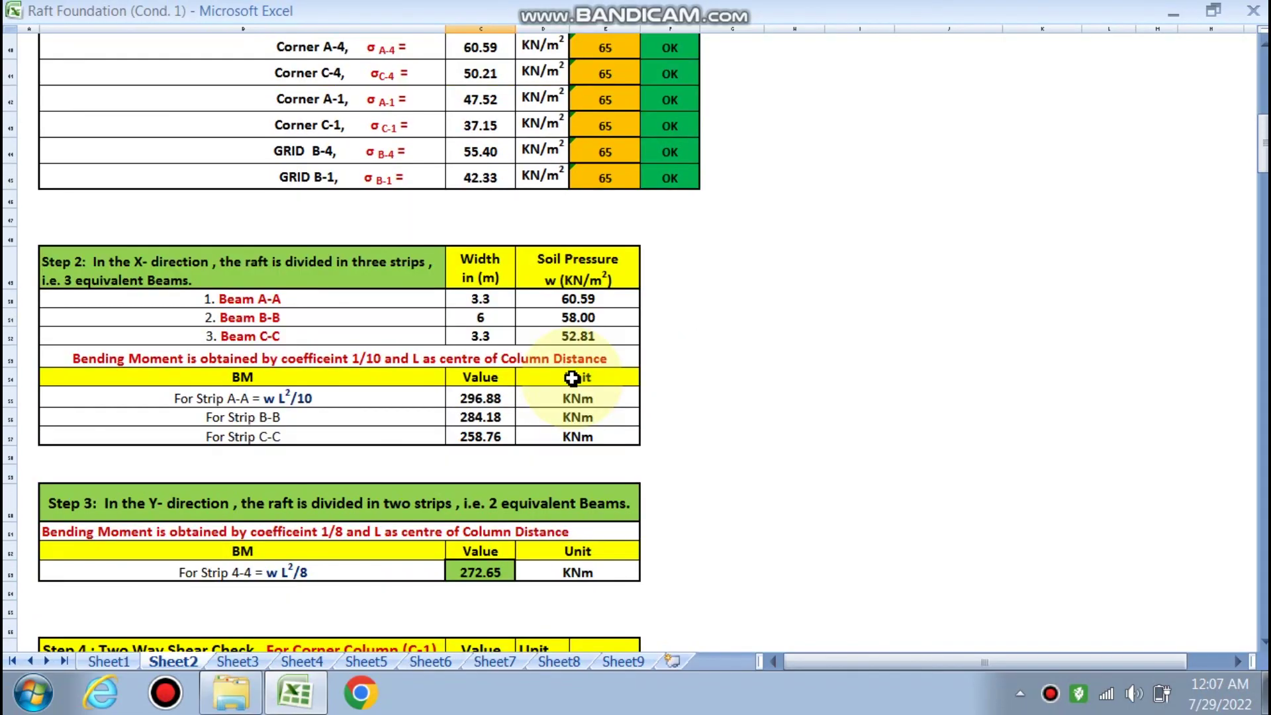
pyautogui.scroll(-1, 572, 378)
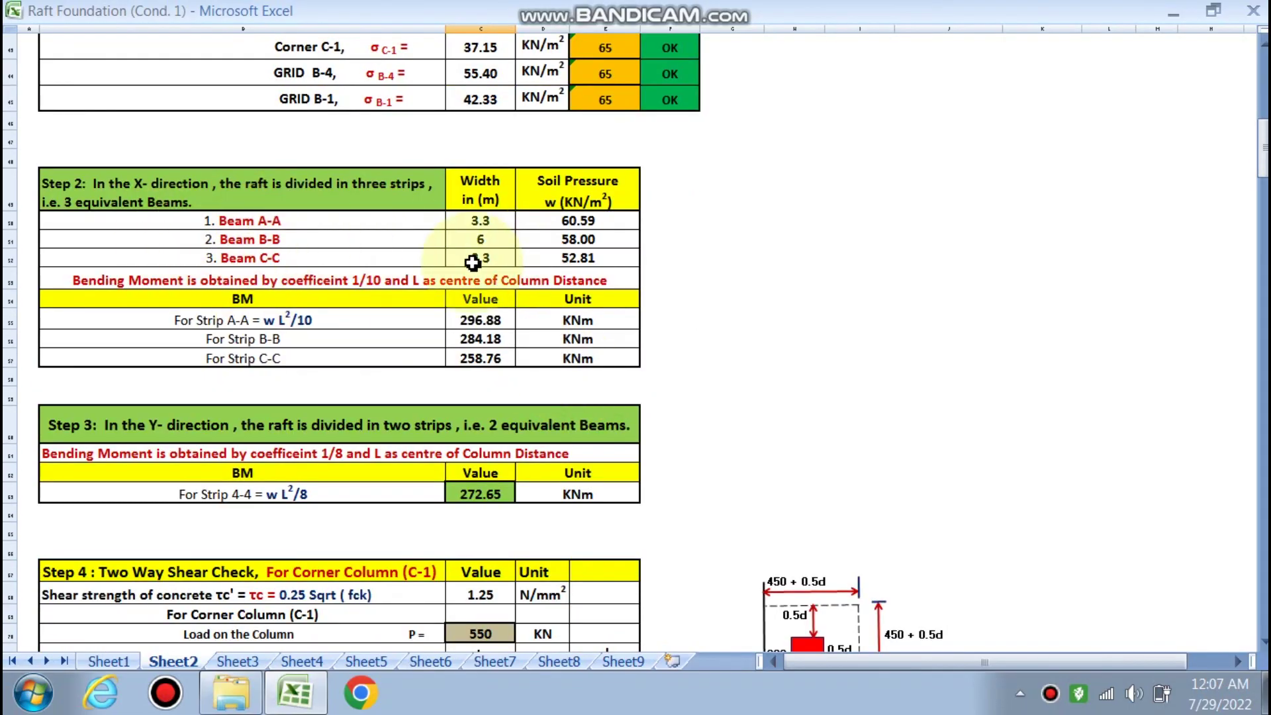
pyautogui.scroll(-3, 376, 241)
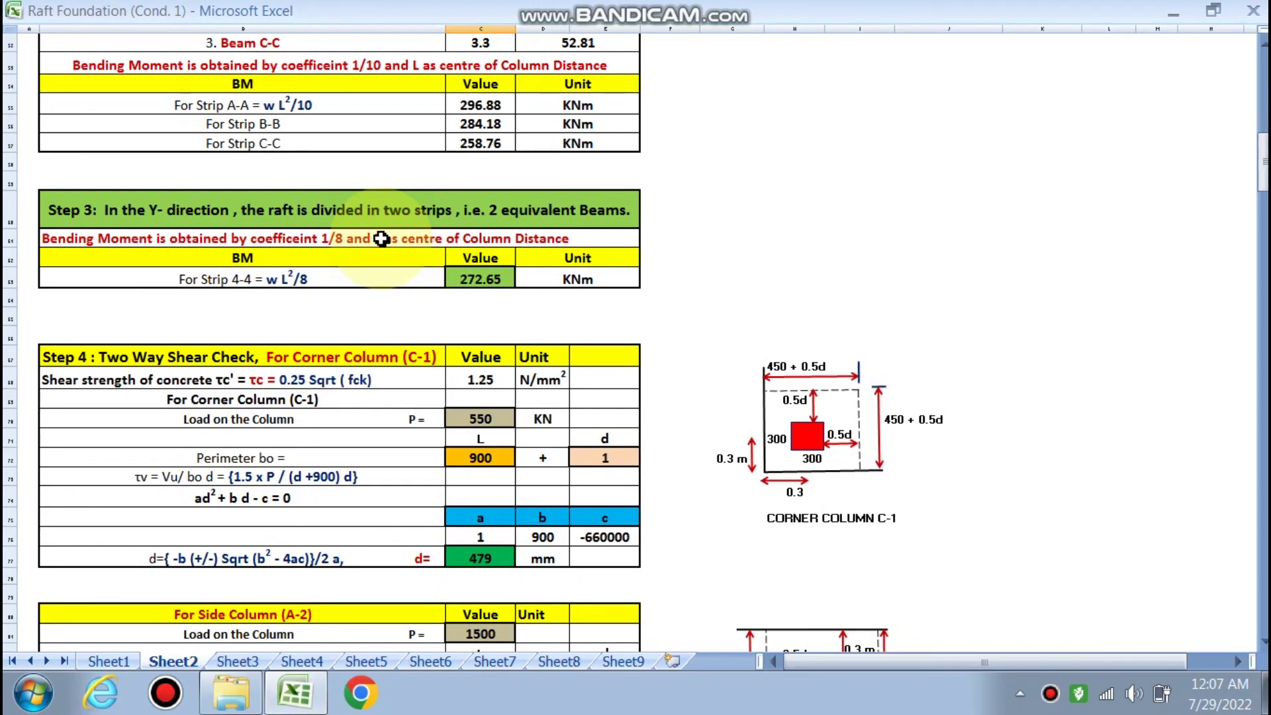
pyautogui.scroll(-1, 382, 239)
pyautogui.scroll(-3, 445, 259)
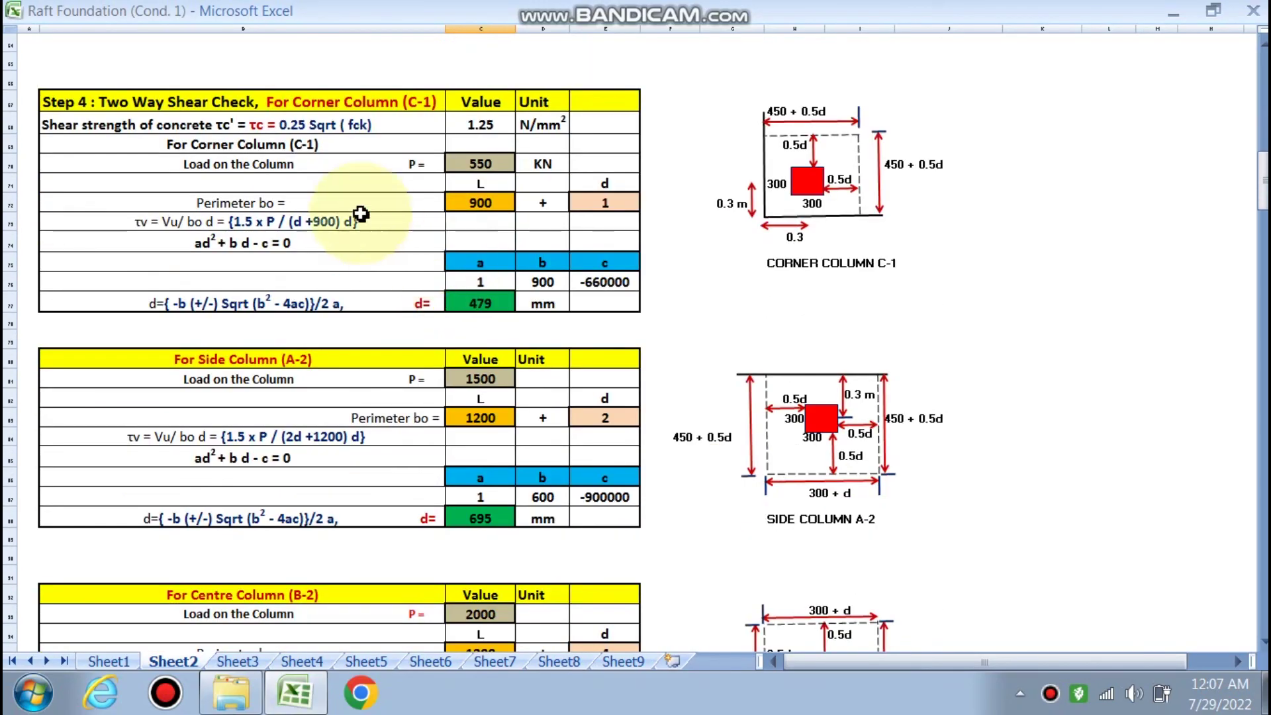
pyautogui.scroll(-1, 368, 219)
pyautogui.scroll(-2, 468, 199)
pyautogui.scroll(-1, 453, 188)
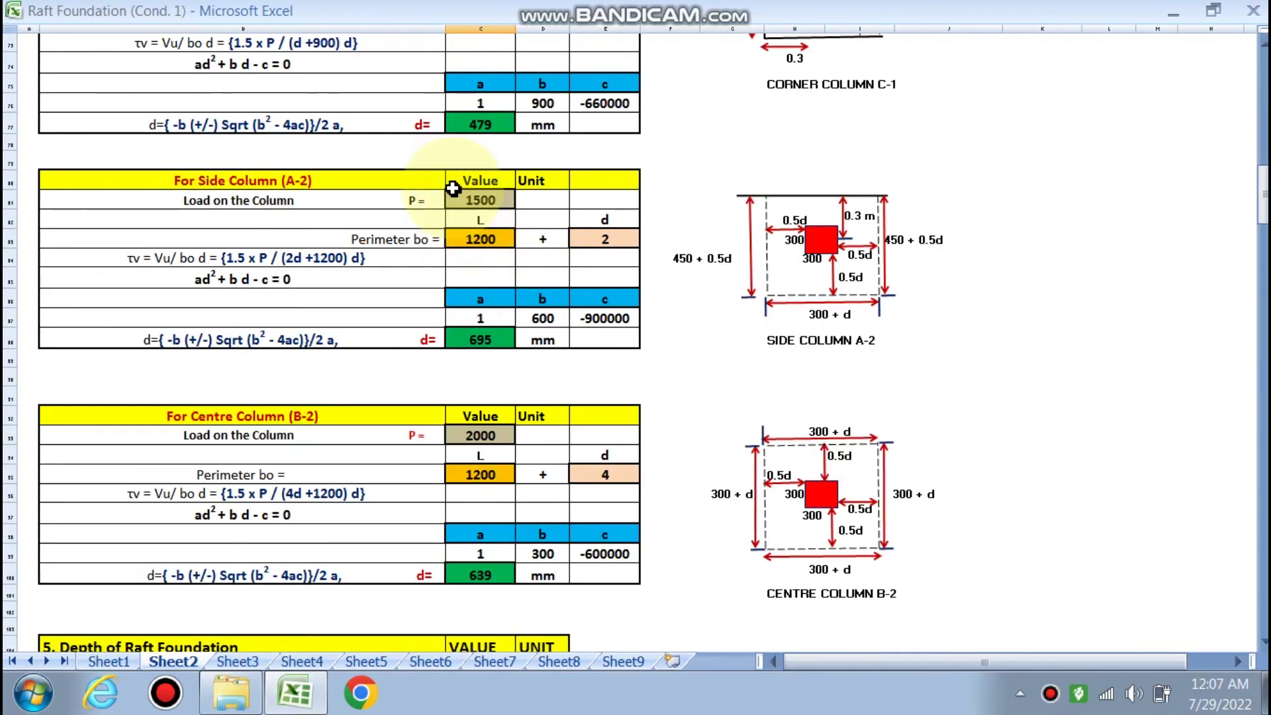
pyautogui.scroll(-7, 503, 173)
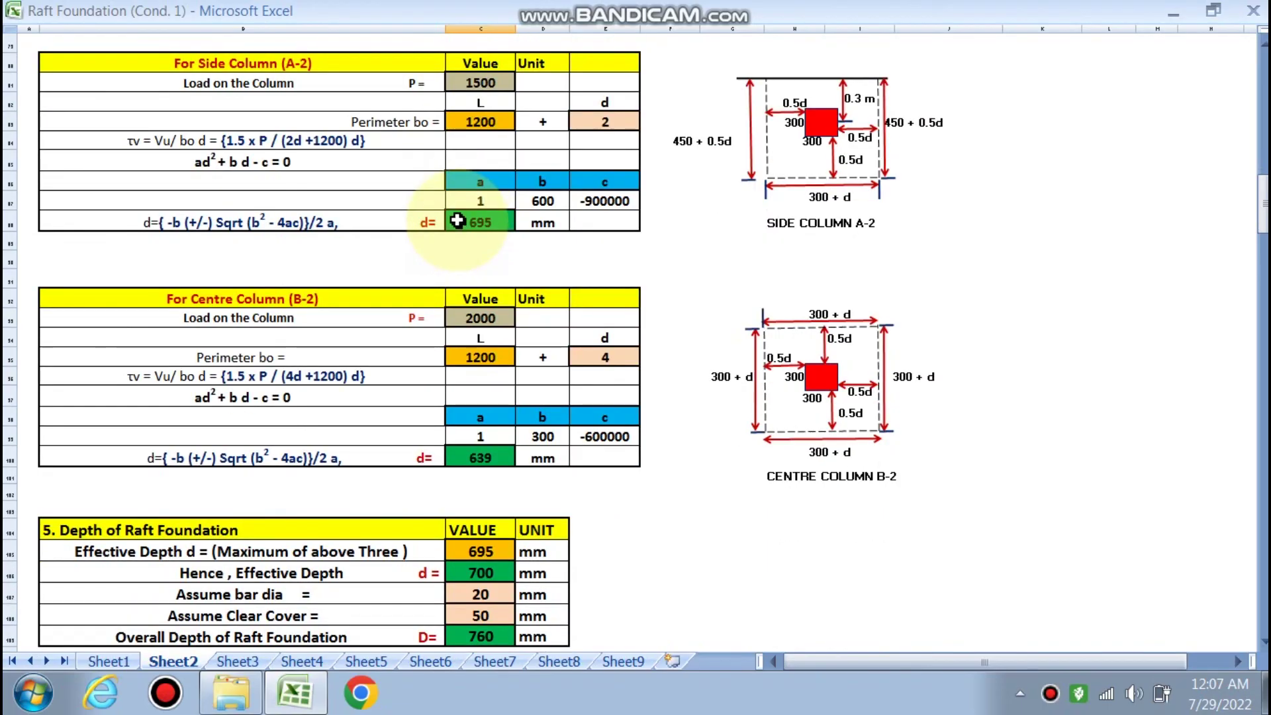
pyautogui.scroll(-3, 474, 323)
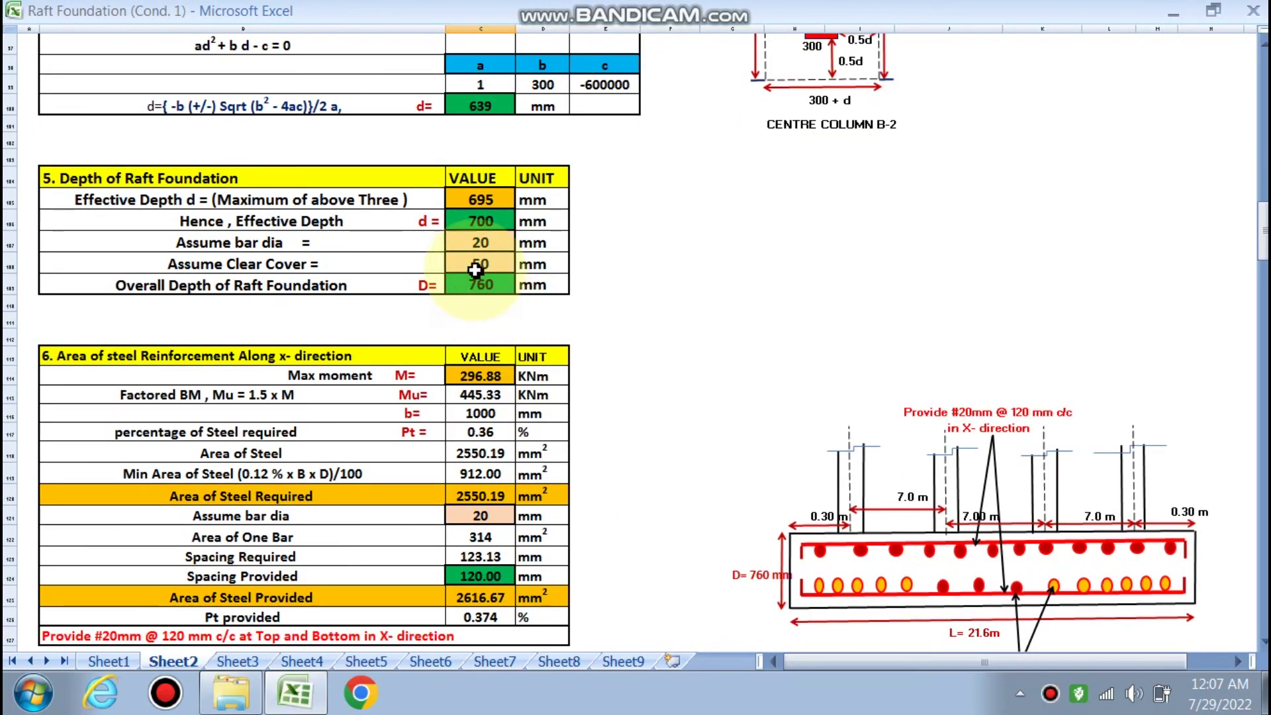
# Review the steel reinforcement calculations along the X and Y directions and the raft section drawing, and return to the design inputs
pyautogui.scroll(-1, 472, 320)
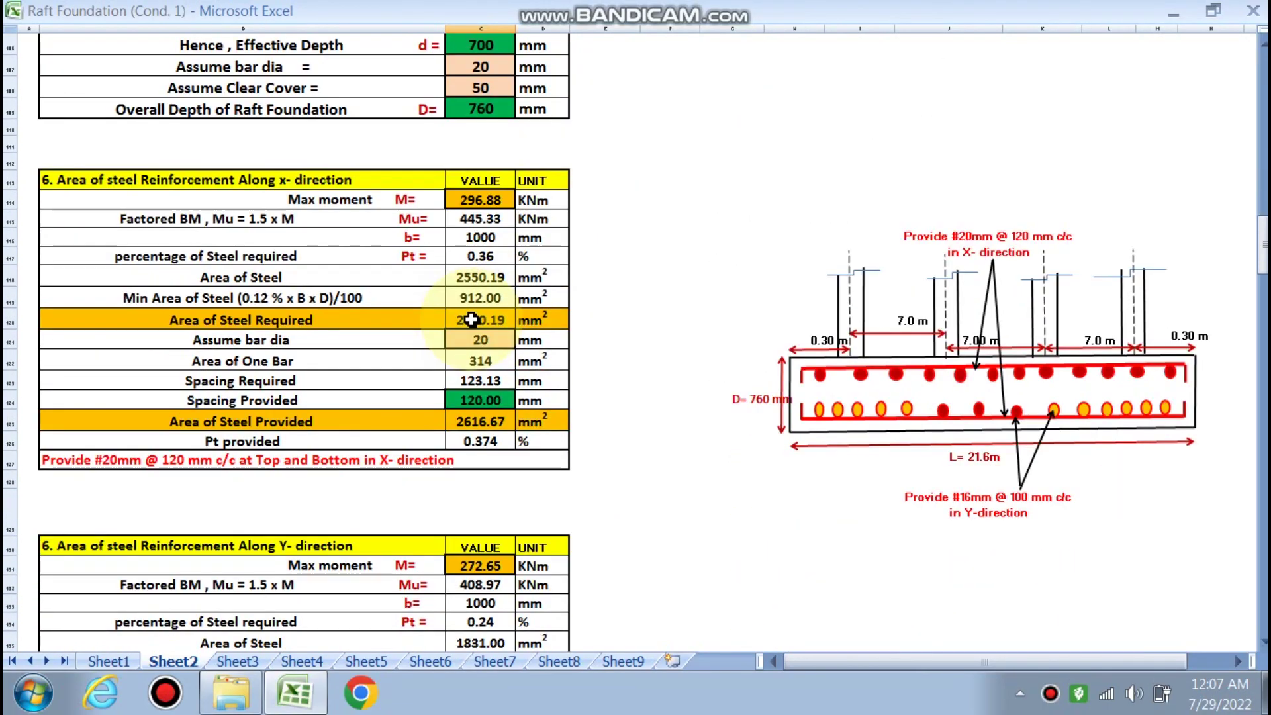
pyautogui.scroll(-2, 471, 320)
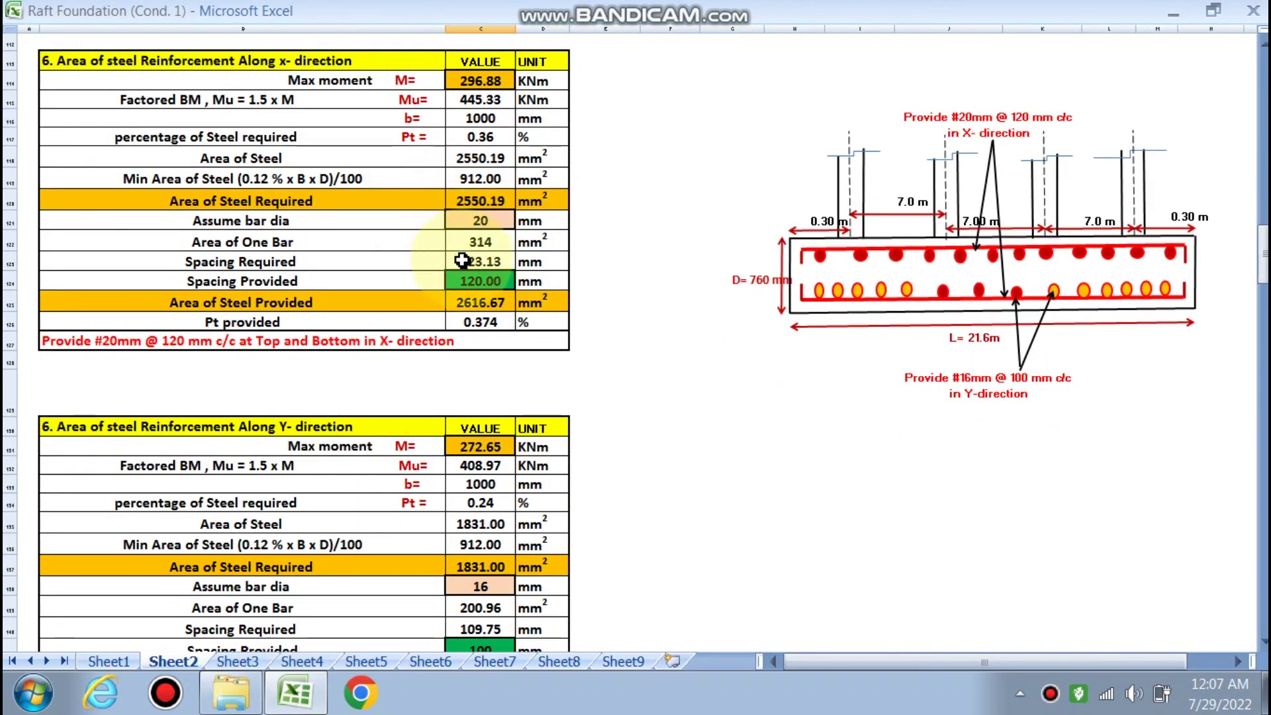
pyautogui.scroll(-2, 473, 350)
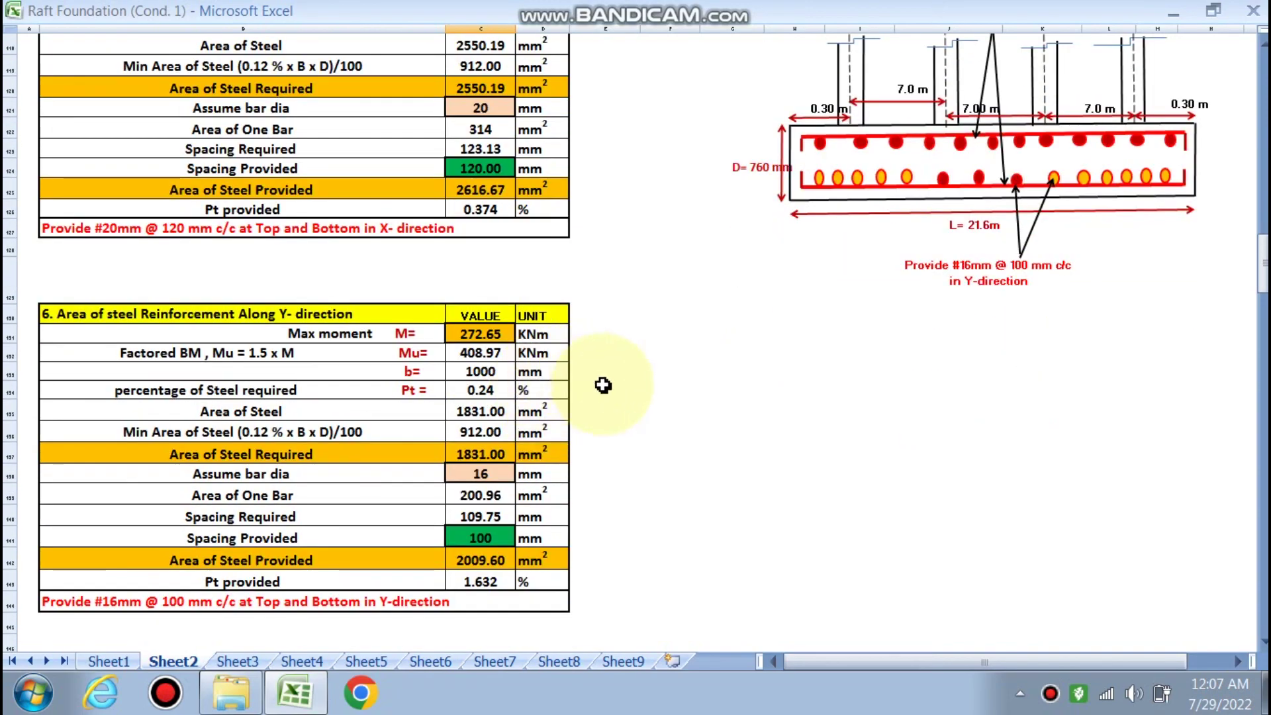
pyautogui.scroll(9, 848, 530)
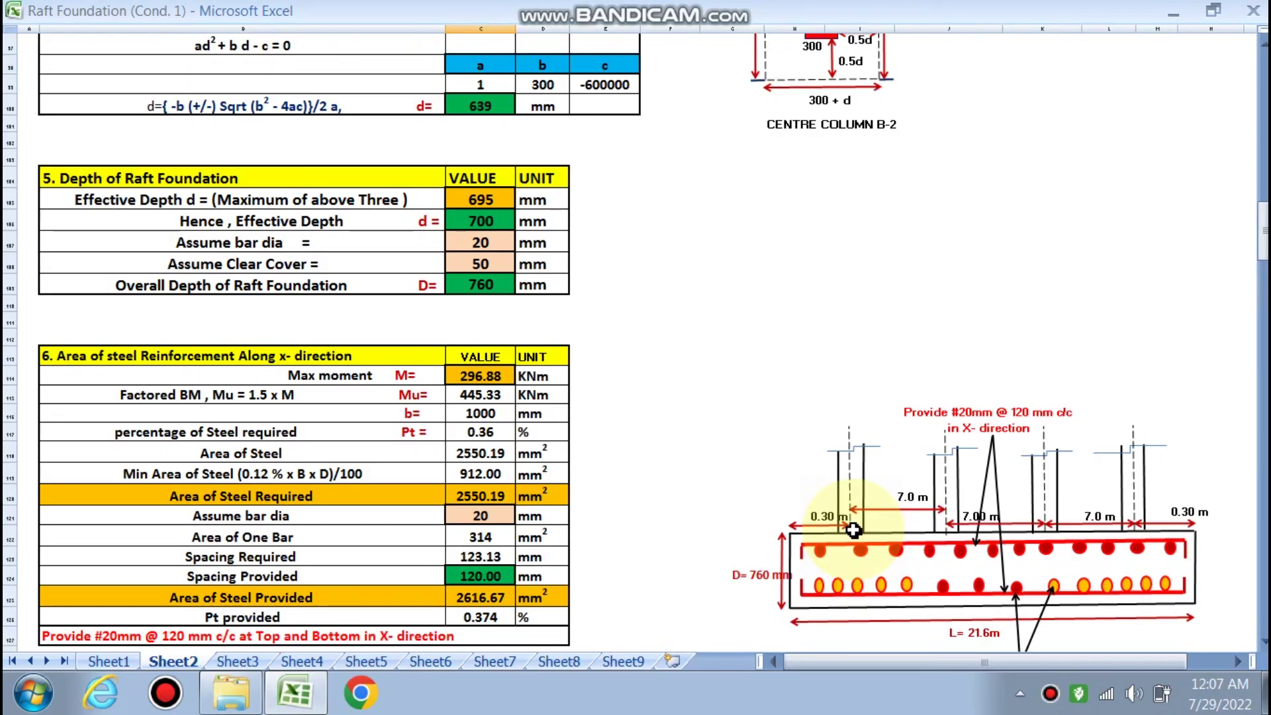
pyautogui.scroll(16, 854, 530)
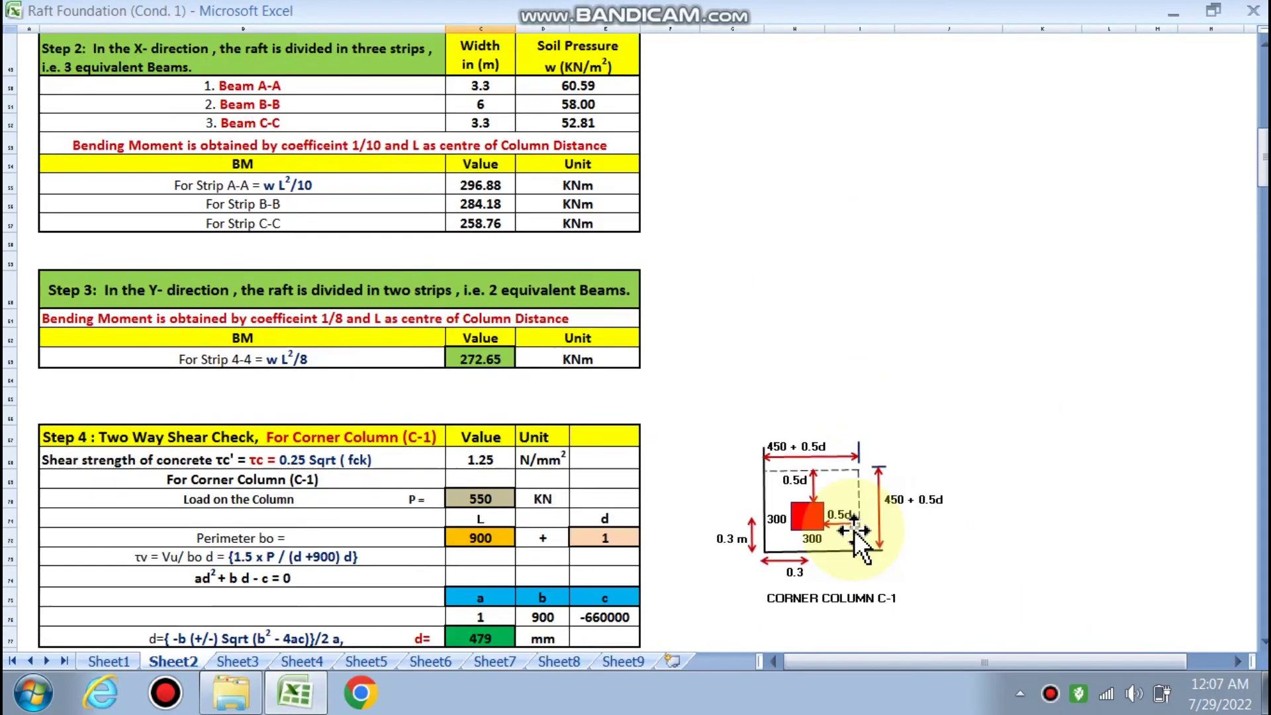
pyautogui.scroll(13, 853, 530)
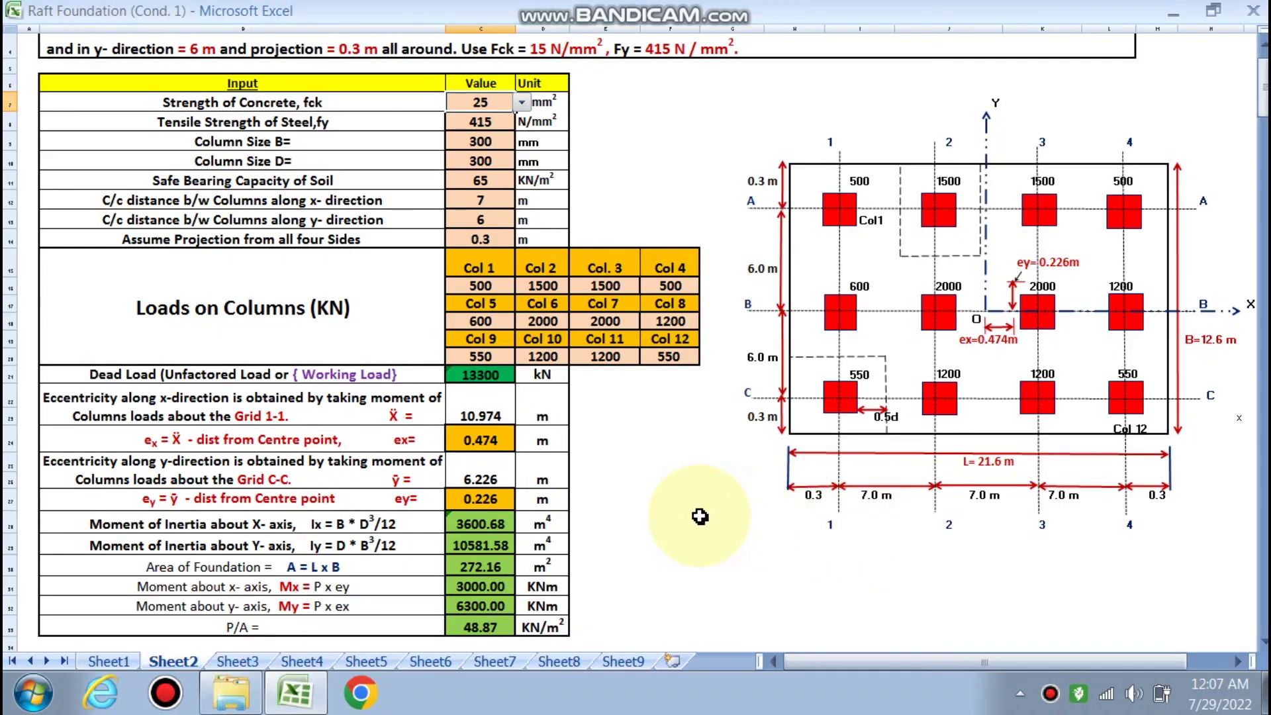
pyautogui.scroll(1, 700, 517)
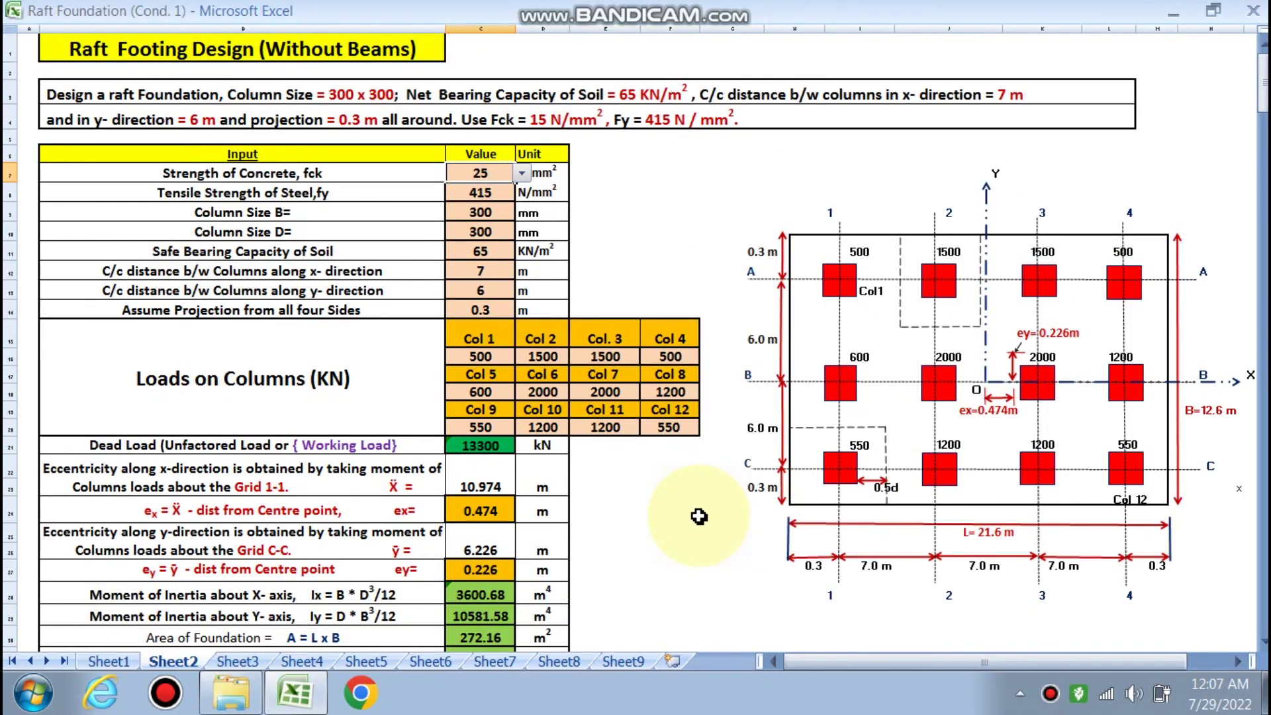